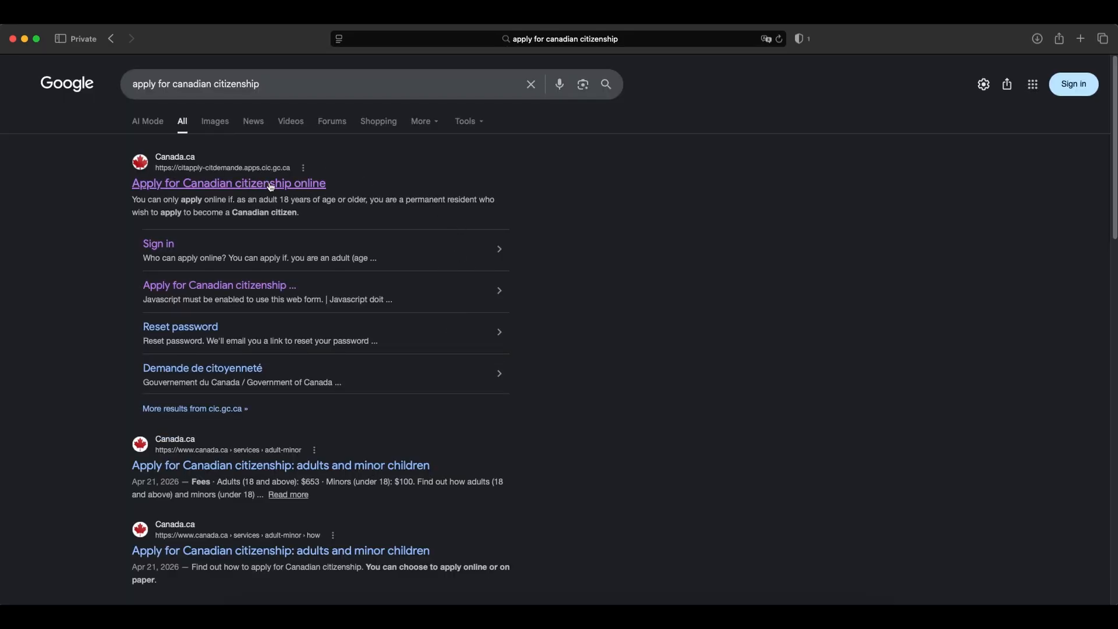
# Open the Canada.ca page for applying for Canadian citizenship online and start creating an account.
pyautogui.click(323, 192)
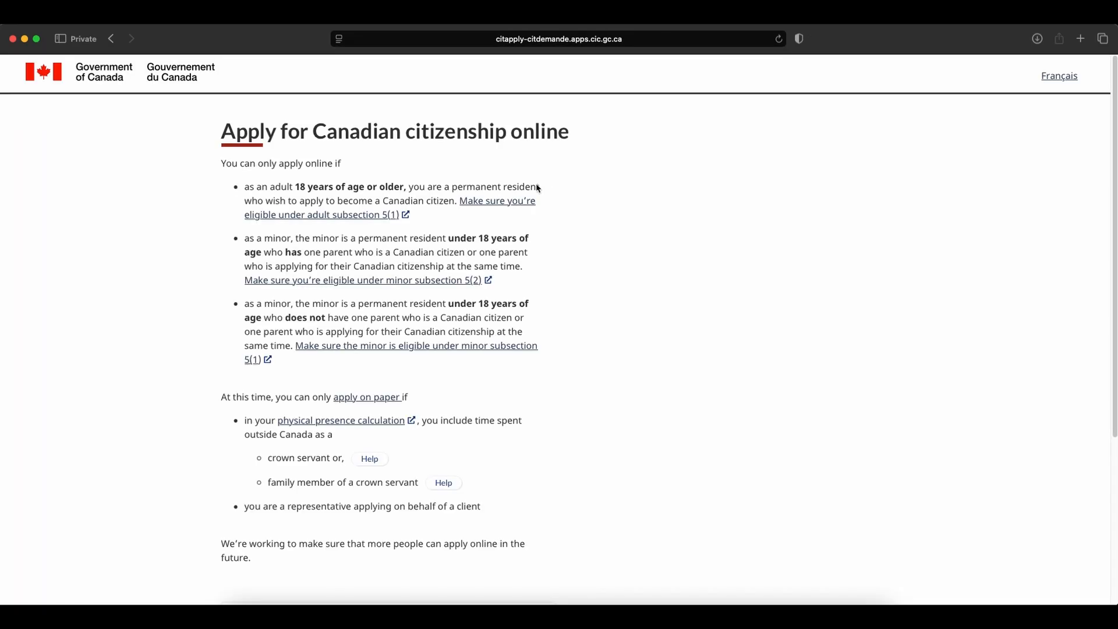
pyautogui.scroll(-5, 426, 229)
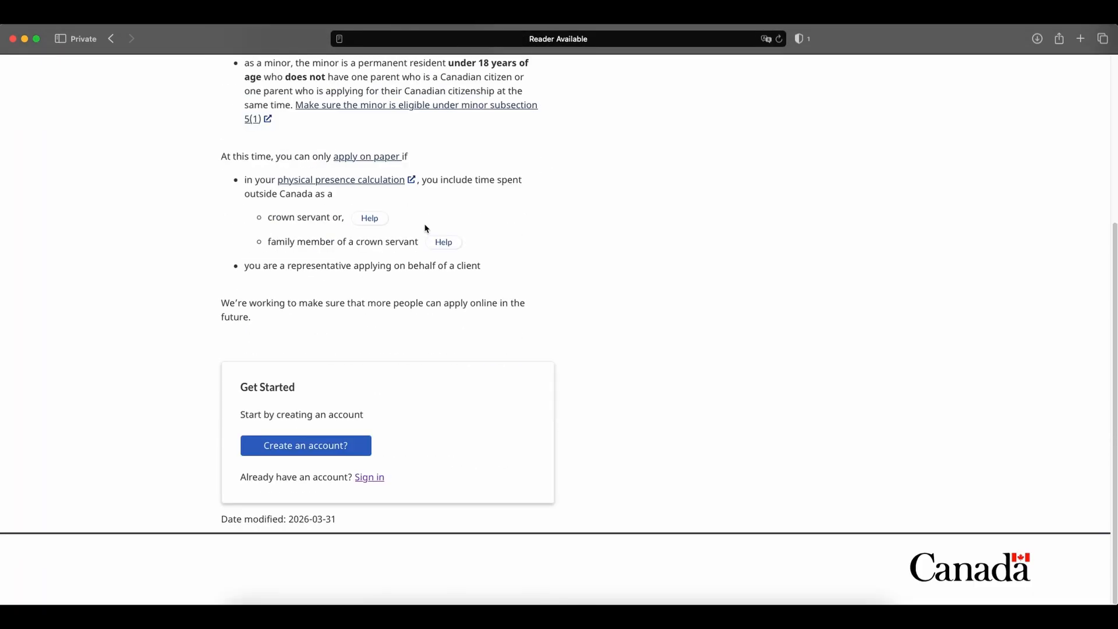
pyautogui.click(278, 449)
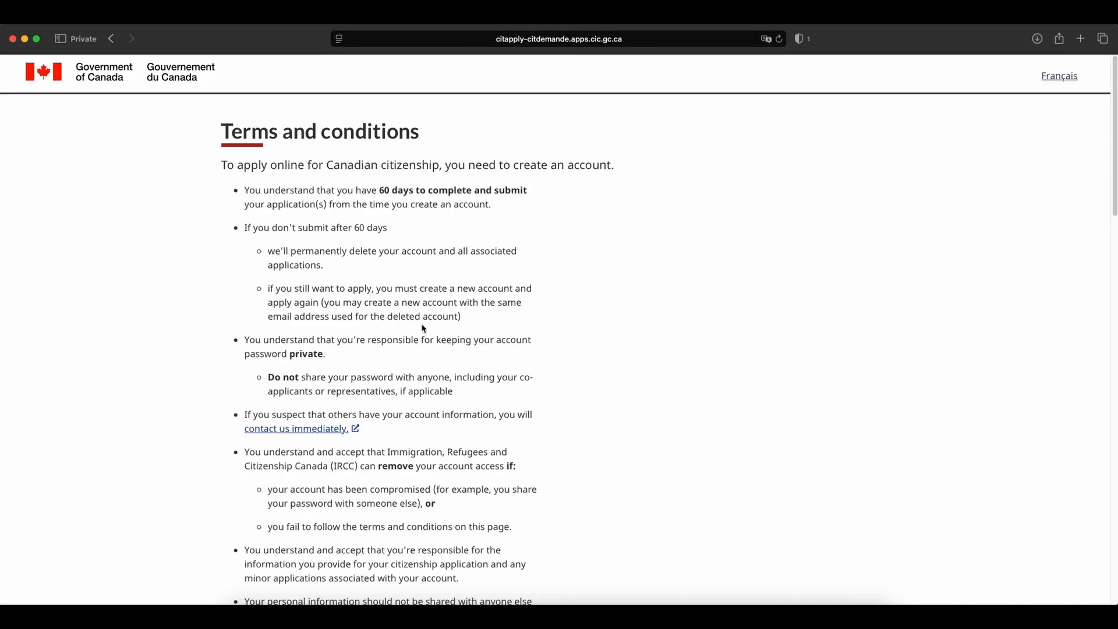
# Agree to the terms and conditions and continue to account creation.
pyautogui.scroll(-8, 422, 318)
pyautogui.scroll(-10, 421, 318)
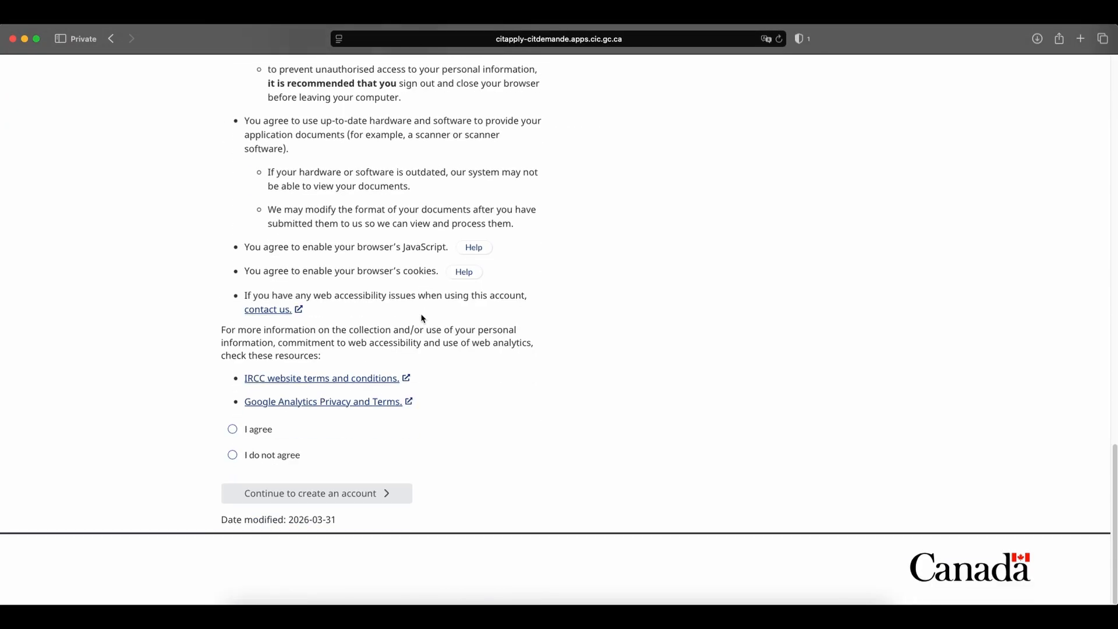
pyautogui.click(232, 429)
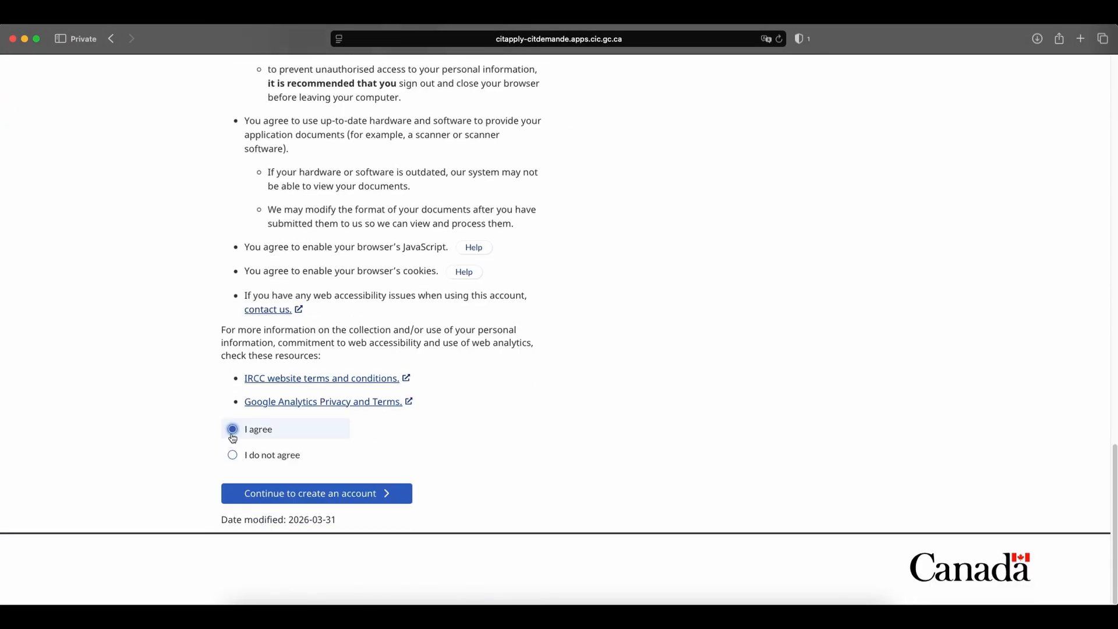
pyautogui.click(284, 493)
# Enter the emailed verification code and submit it to confirm the account's email.
pyautogui.click(639, 197)
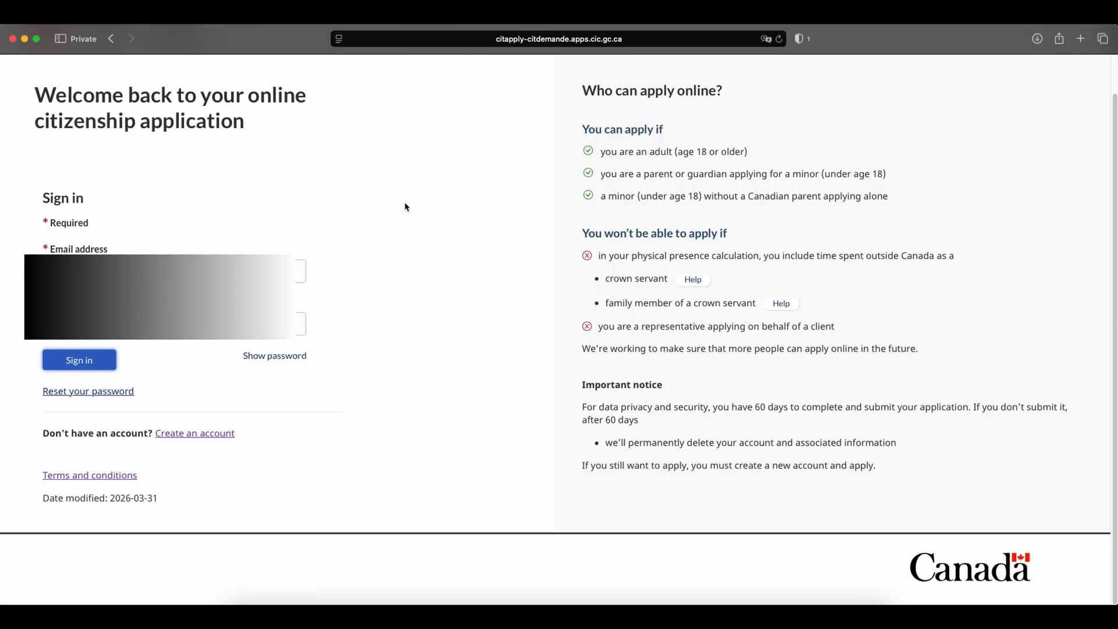
pyautogui.press('Return')
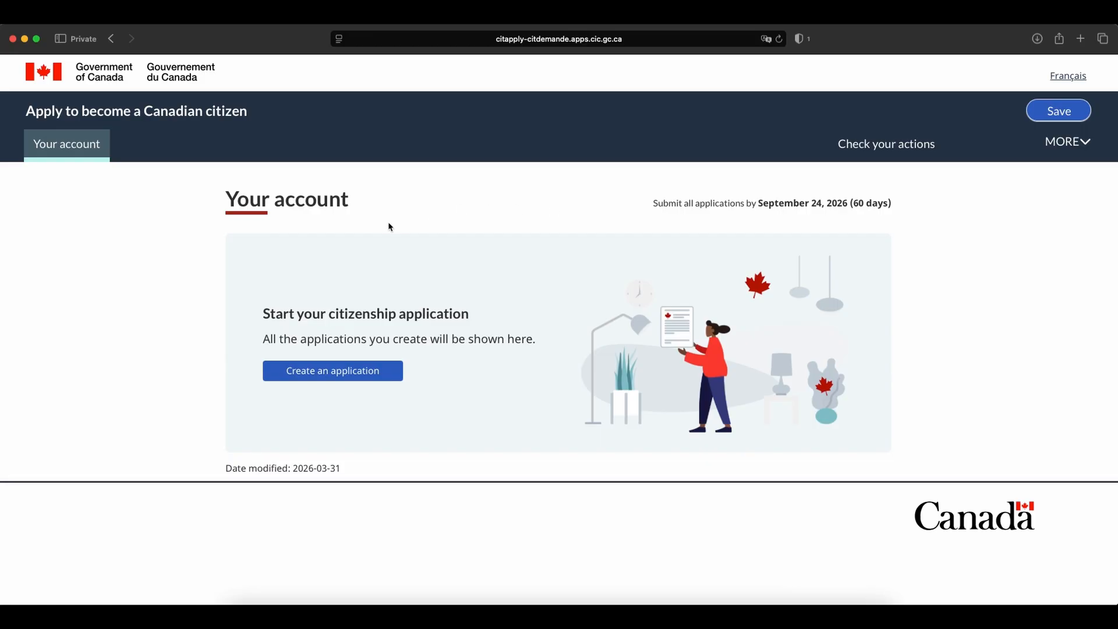
# Create a new citizenship application of the type Adult (18 years and over).
pyautogui.click(315, 367)
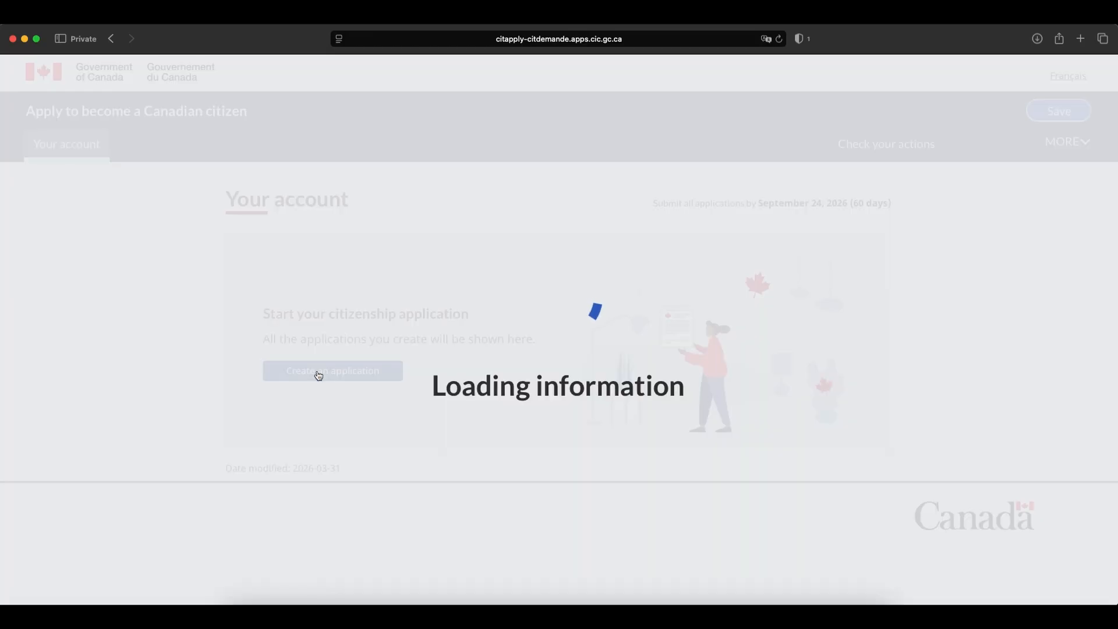
pyautogui.scroll(-5, 616, 344)
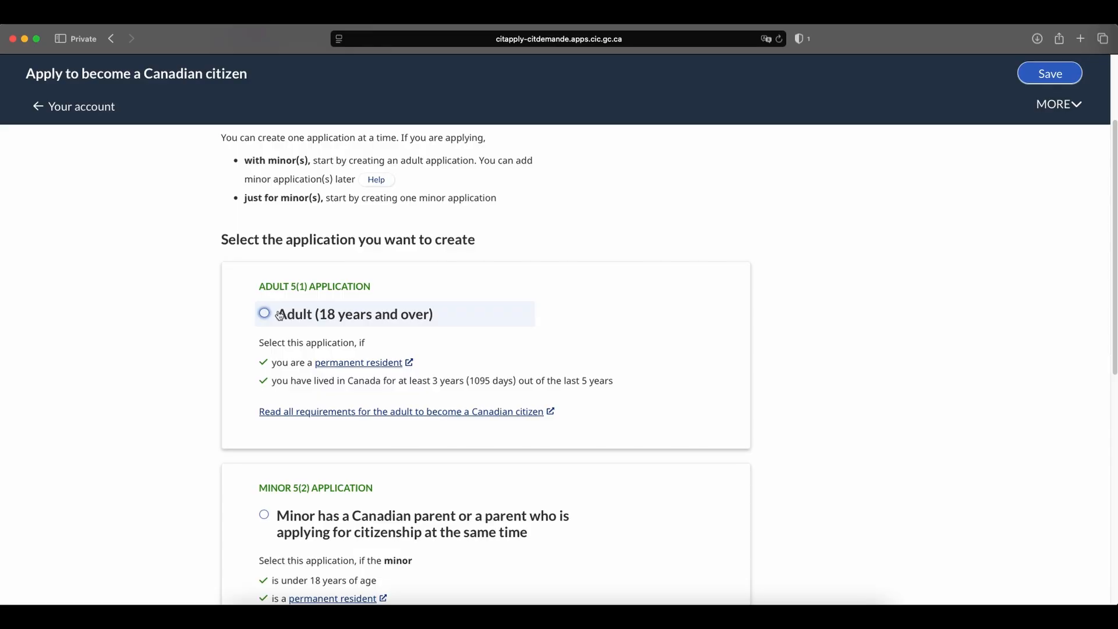
pyautogui.click(265, 314)
# Enter the applicant's family name and given name for the new application.
pyautogui.scroll(-12, 772, 313)
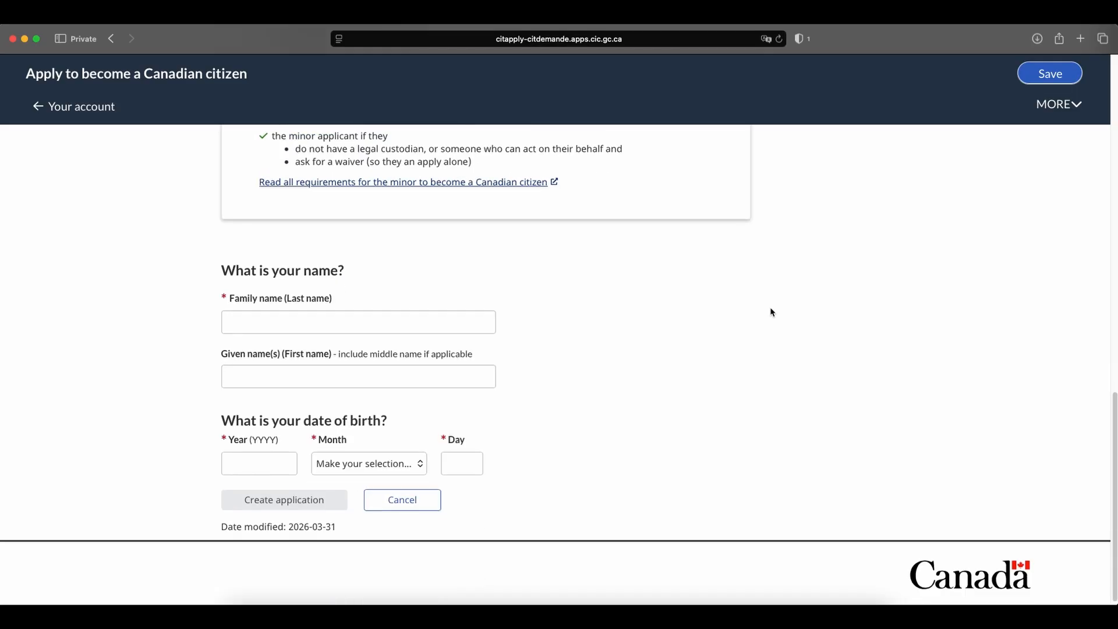
pyautogui.click(404, 309)
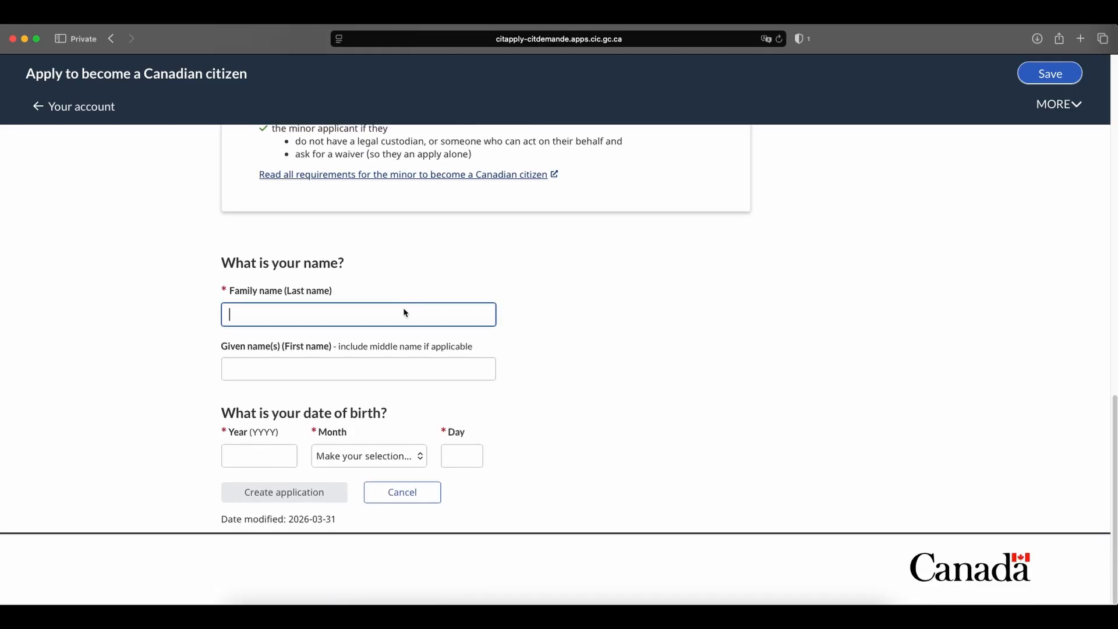
pyautogui.press('Tab')
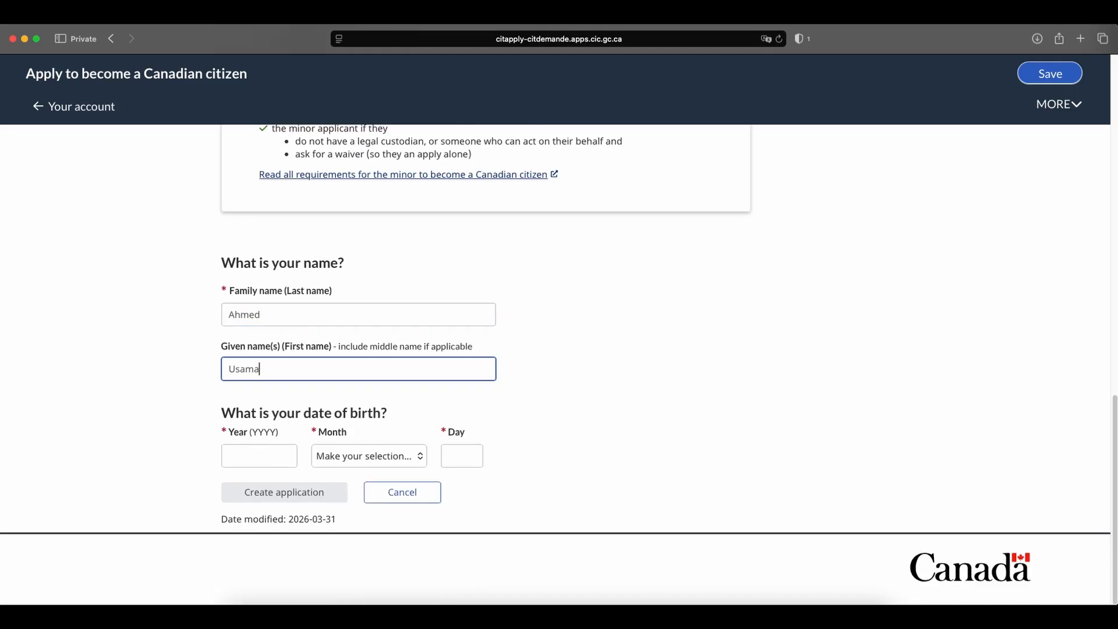
# Fill in the year, month and day of the applicant's date of birth.
pyautogui.click(249, 455)
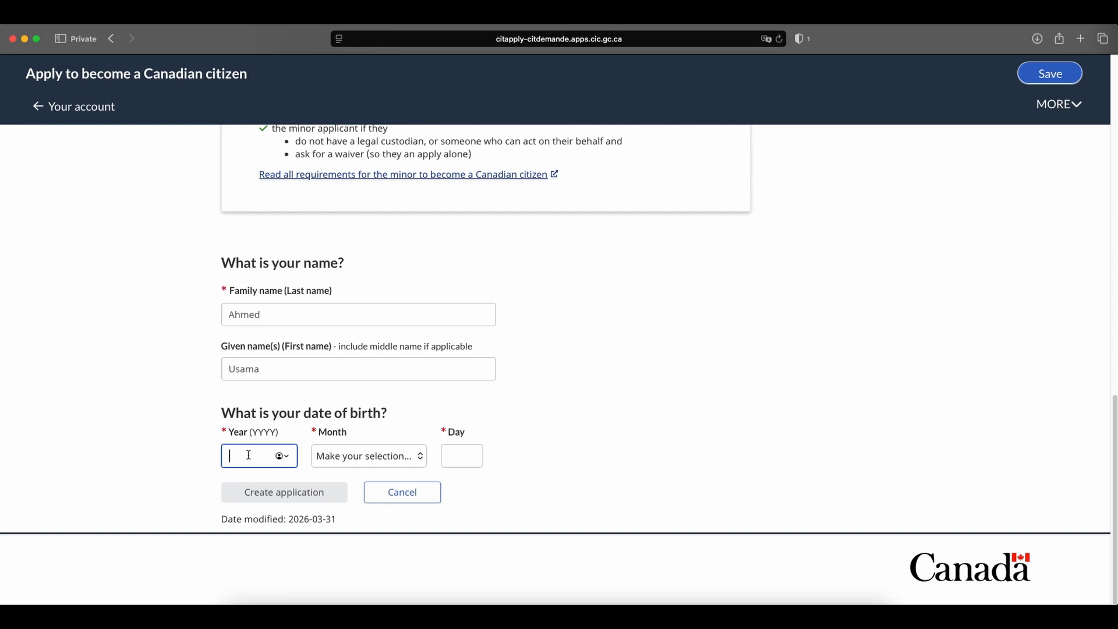
pyautogui.write('1990')
pyautogui.click(346, 464)
pyautogui.click(346, 497)
pyautogui.click(465, 456)
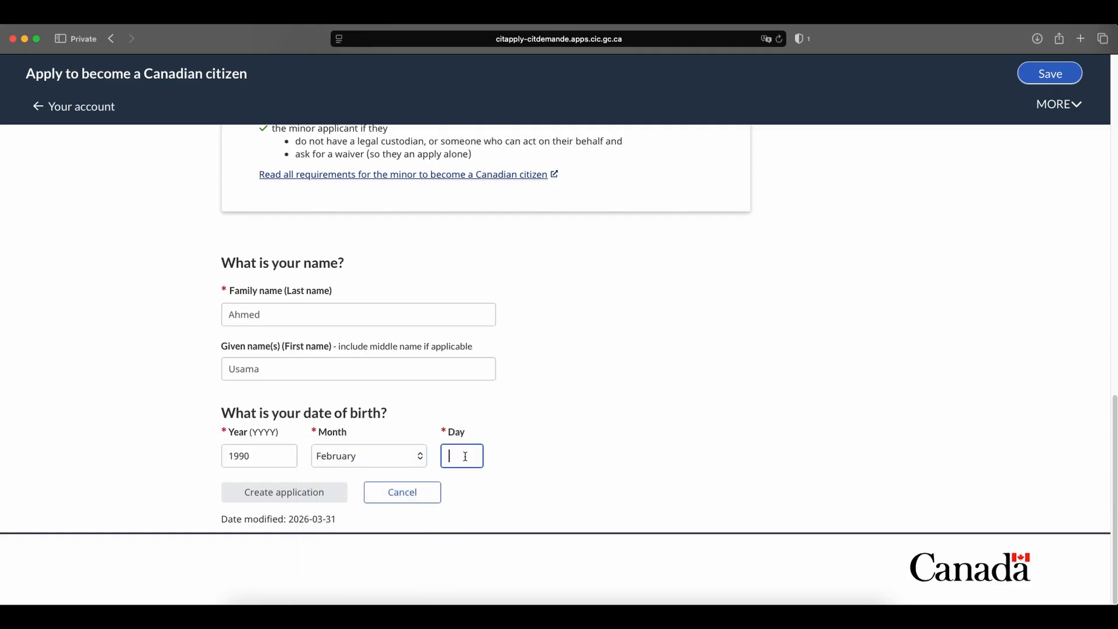
pyautogui.write('1')
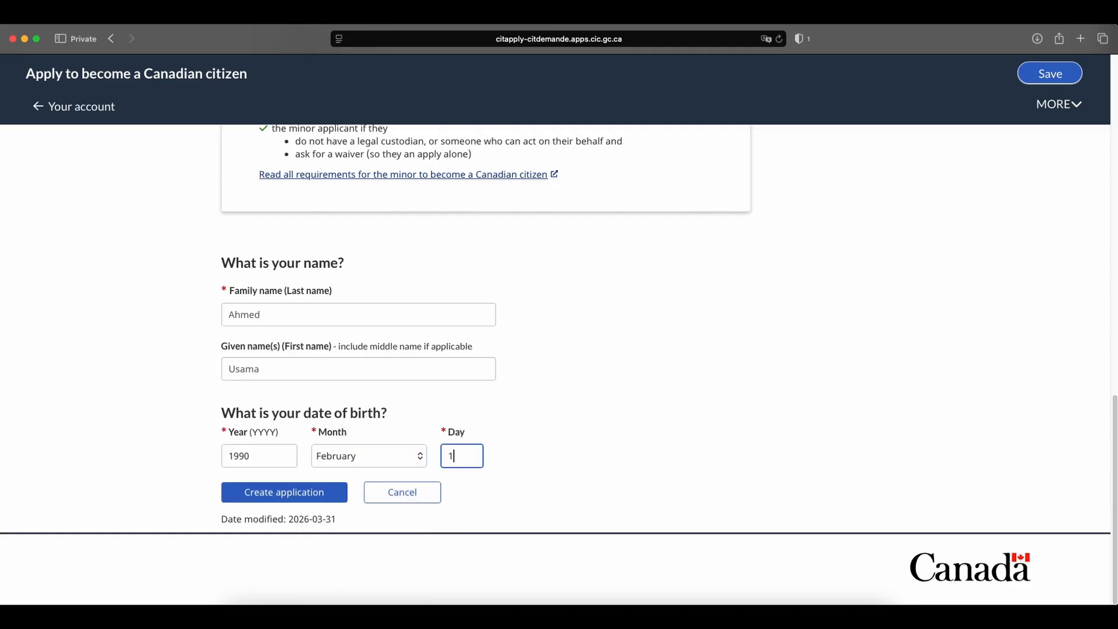
# Create the adult application and start it from the account page.
pyautogui.click(297, 496)
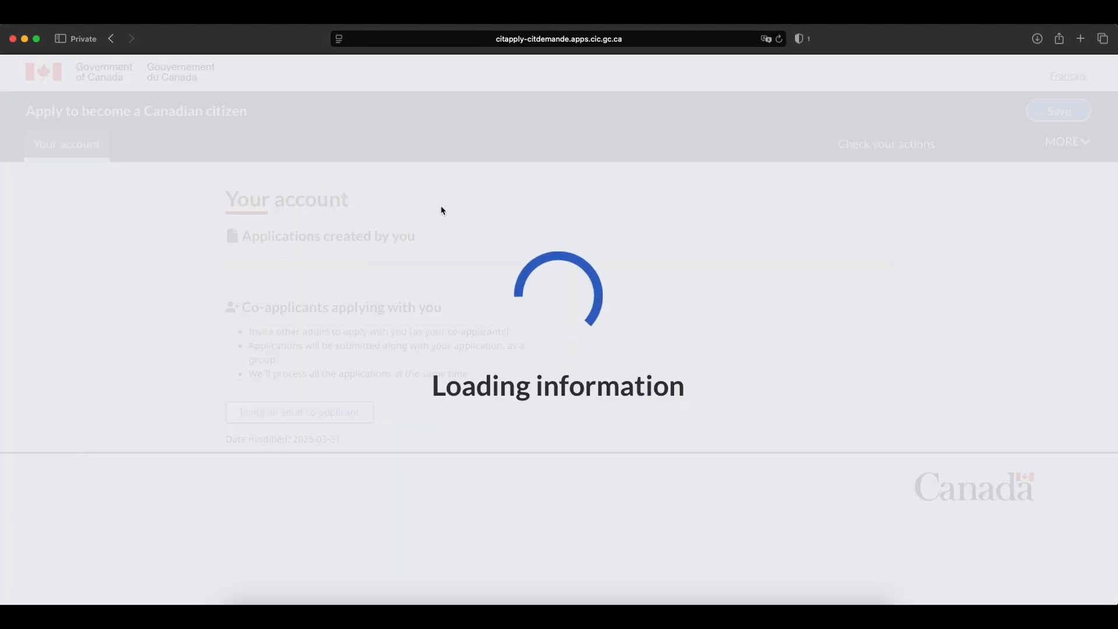
pyautogui.scroll(-1, 557, 256)
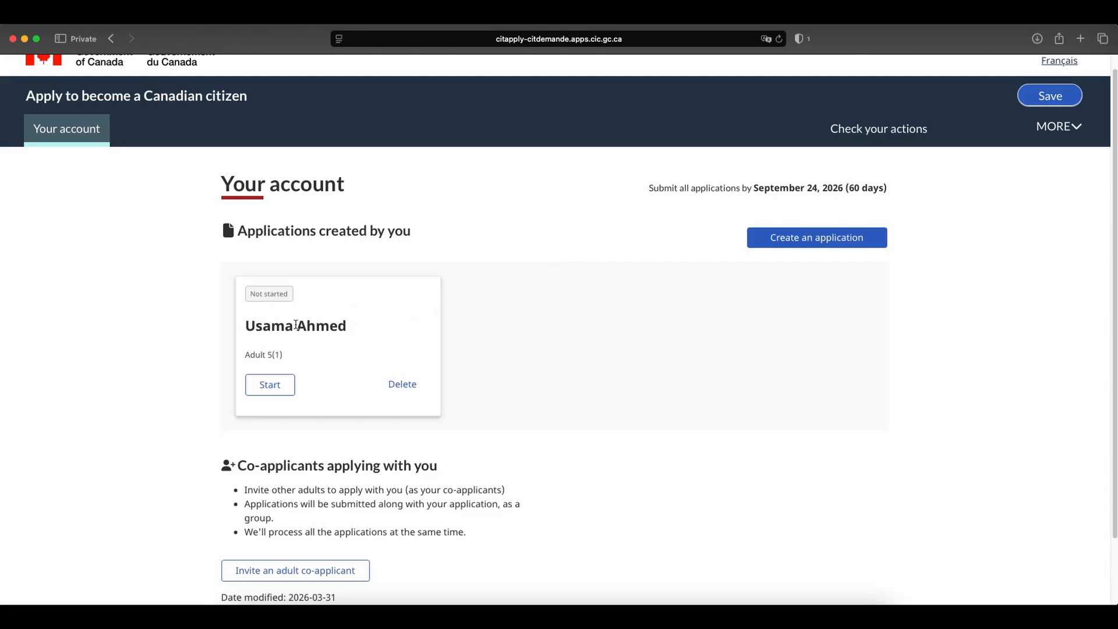
pyautogui.click(271, 384)
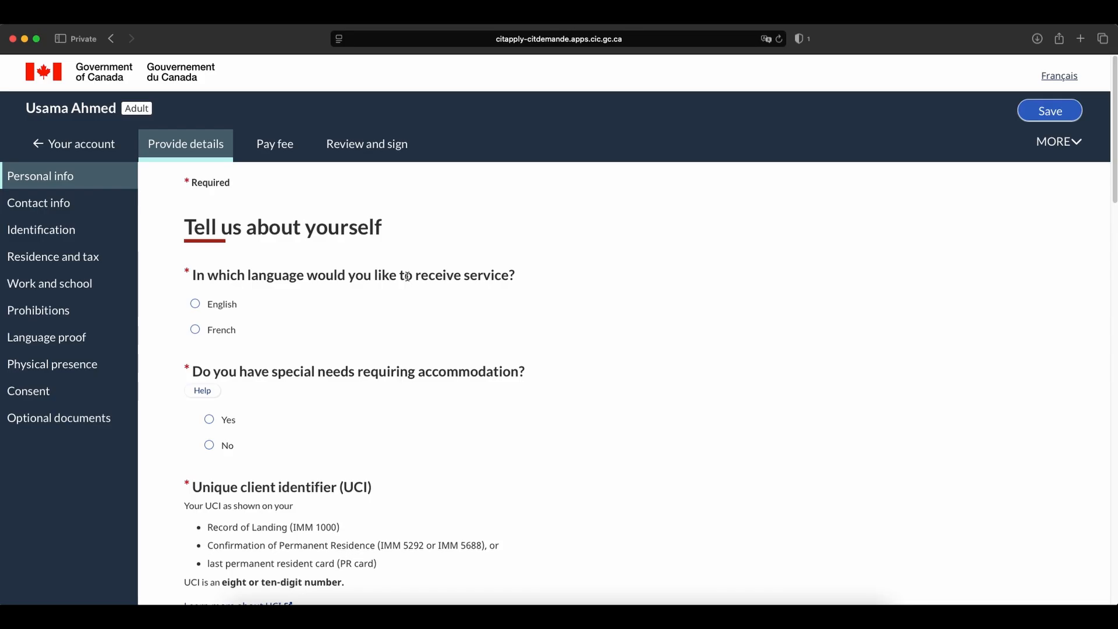
# Choose English as the service language and answer No to special needs requiring accommodation.
pyautogui.scroll(-1, 407, 276)
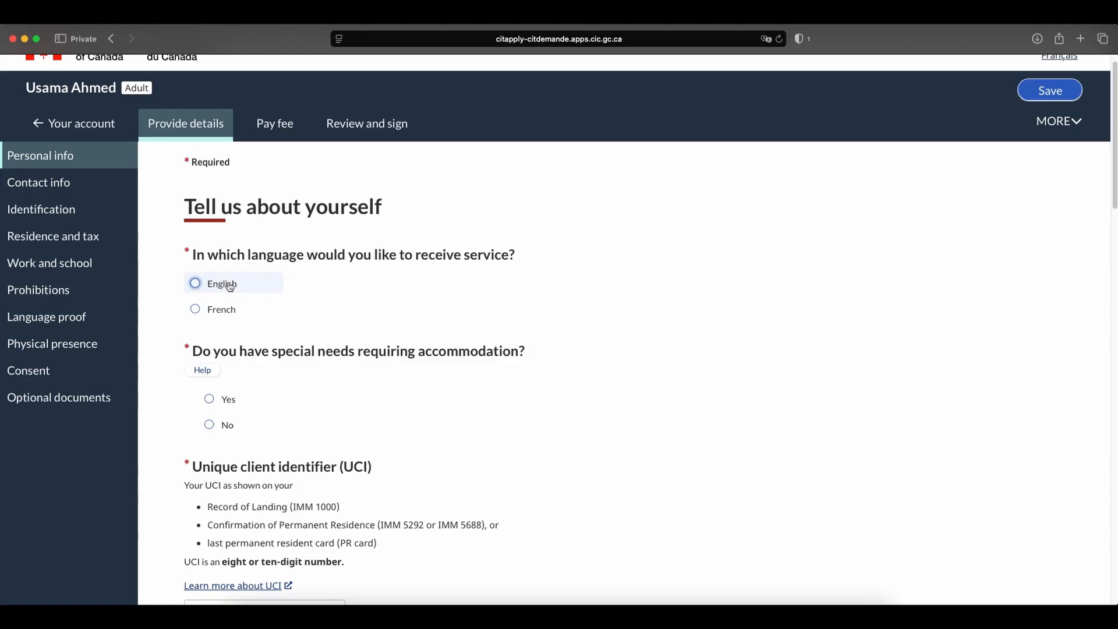
pyautogui.scroll(-1, 345, 302)
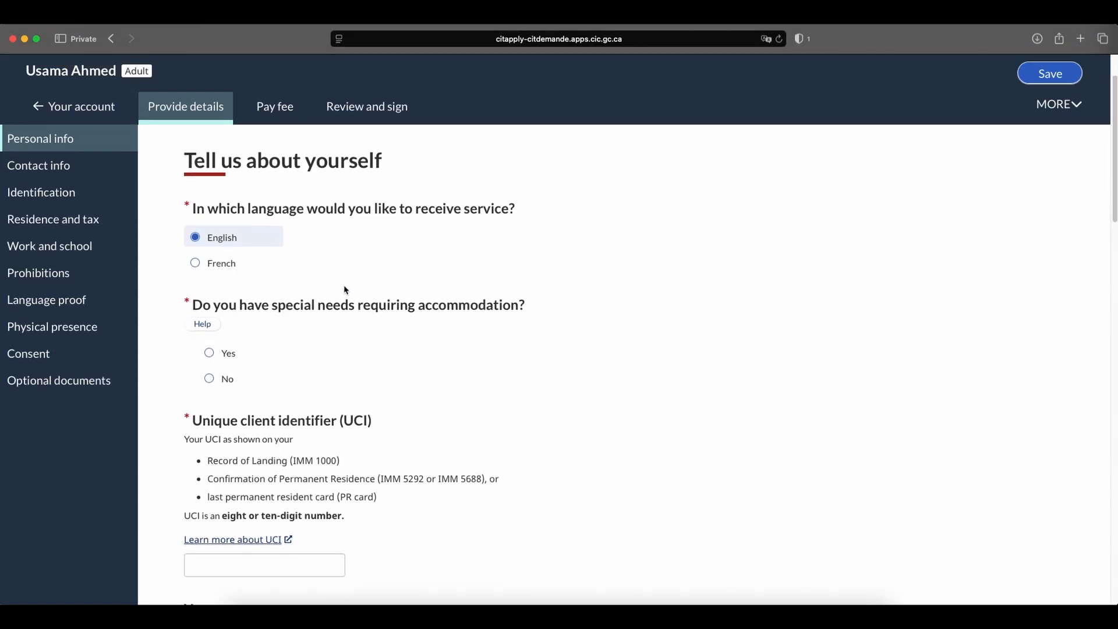
pyautogui.scroll(-2, 345, 290)
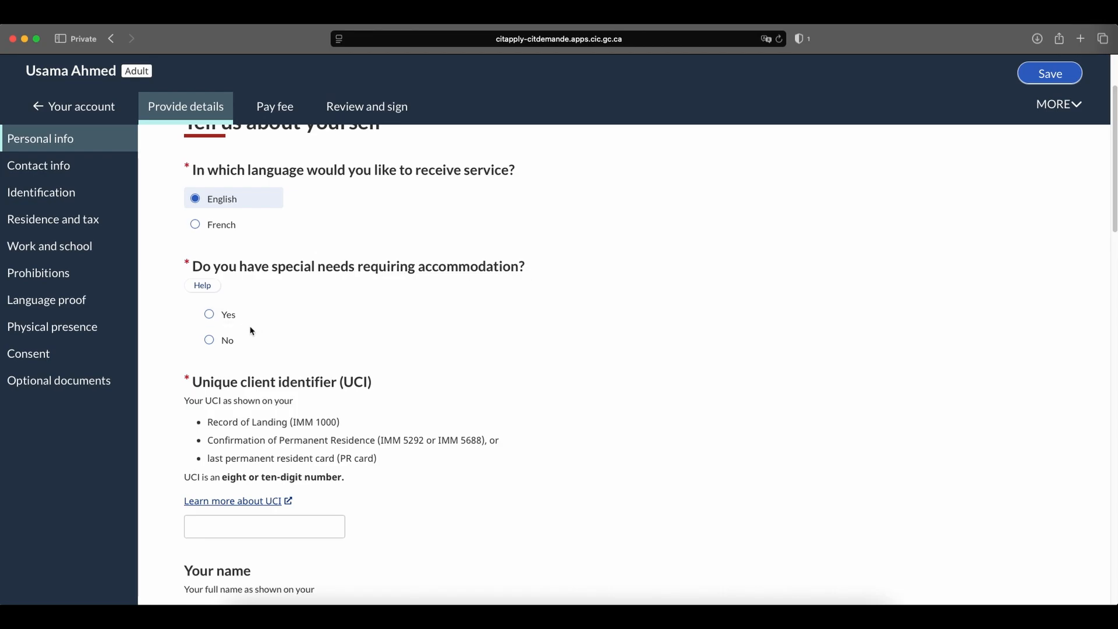
pyautogui.click(233, 340)
# Enter the applicant's unique client identifier (UCI) in the personal info section.
pyautogui.scroll(-5, 439, 322)
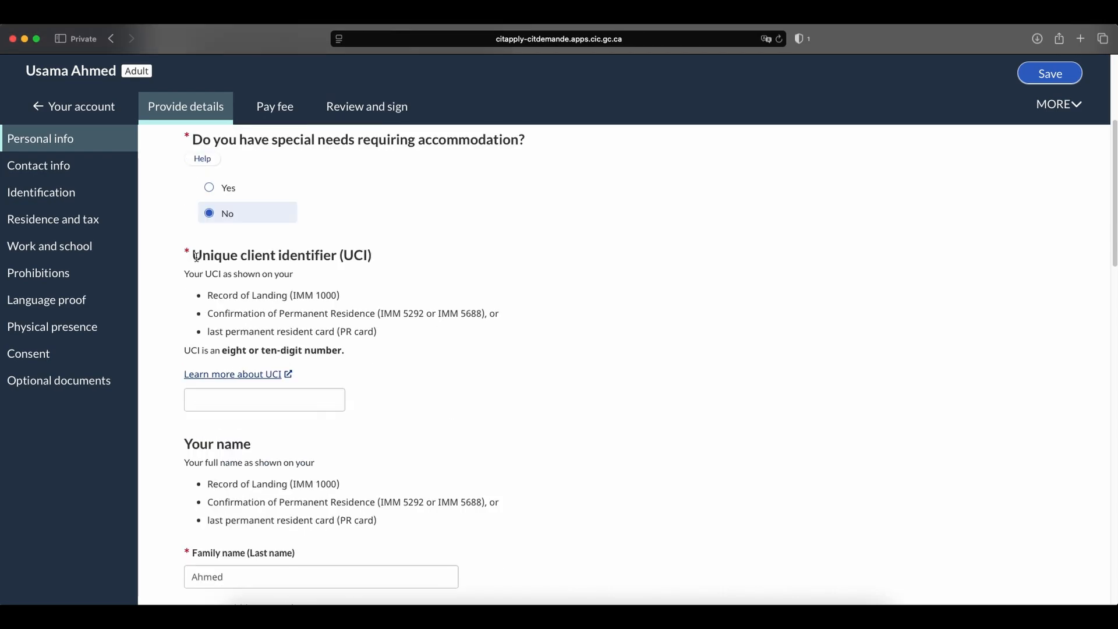
pyautogui.moveTo(197, 257); pyautogui.dragTo(385, 262)
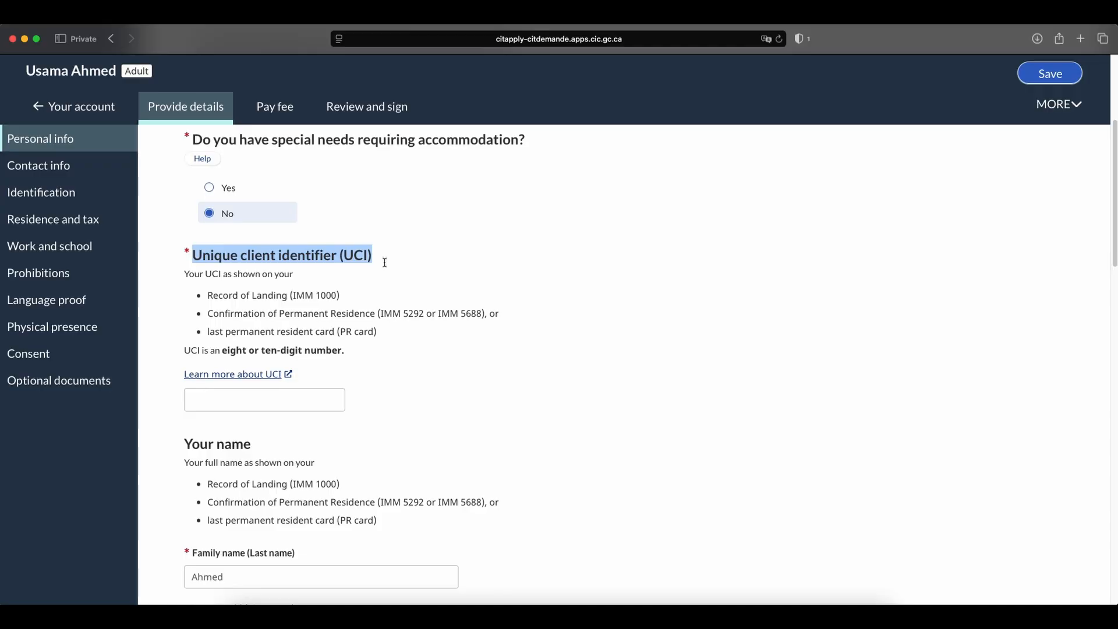
pyautogui.click(385, 262)
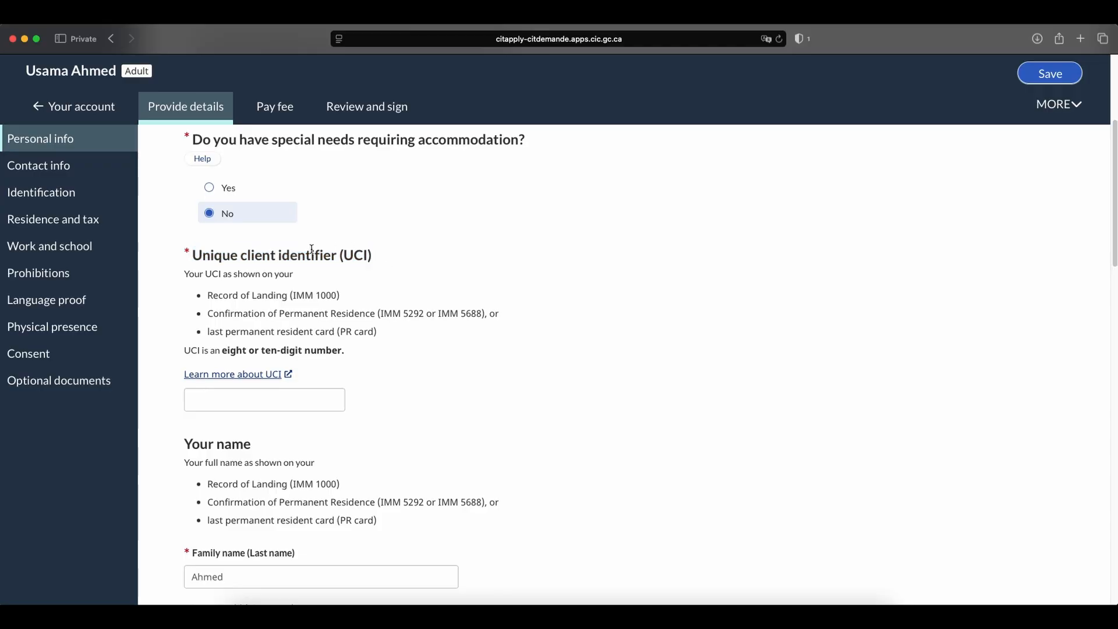
pyautogui.click(264, 395)
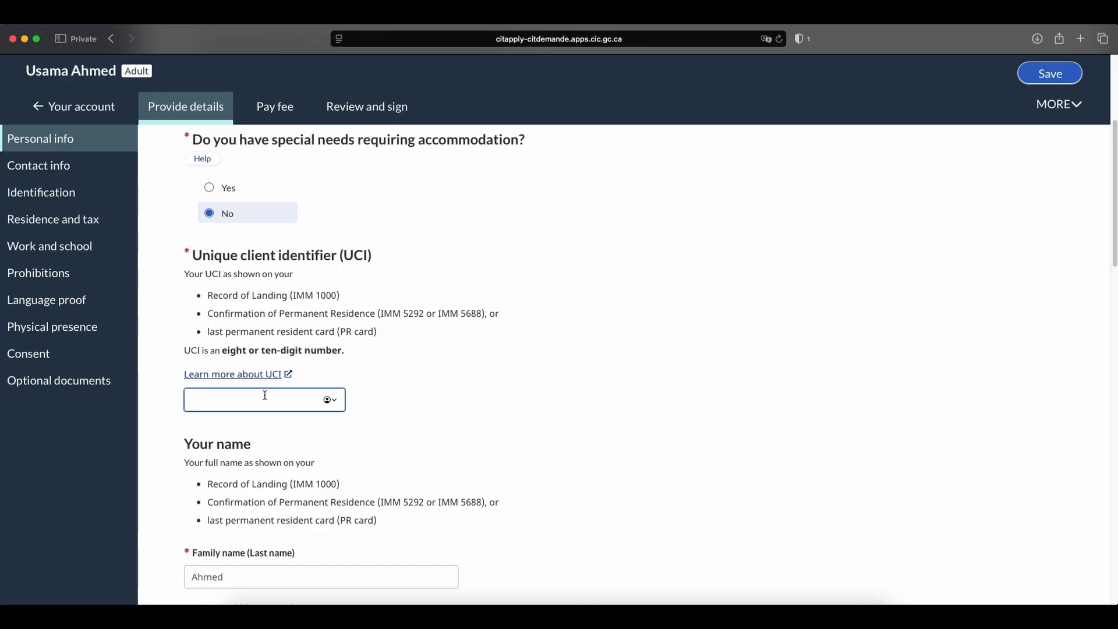
pyautogui.write('11111111')
# Answer No to having changed the name since becoming a permanent resident and No to having used any other name.
pyautogui.scroll(-5, 569, 367)
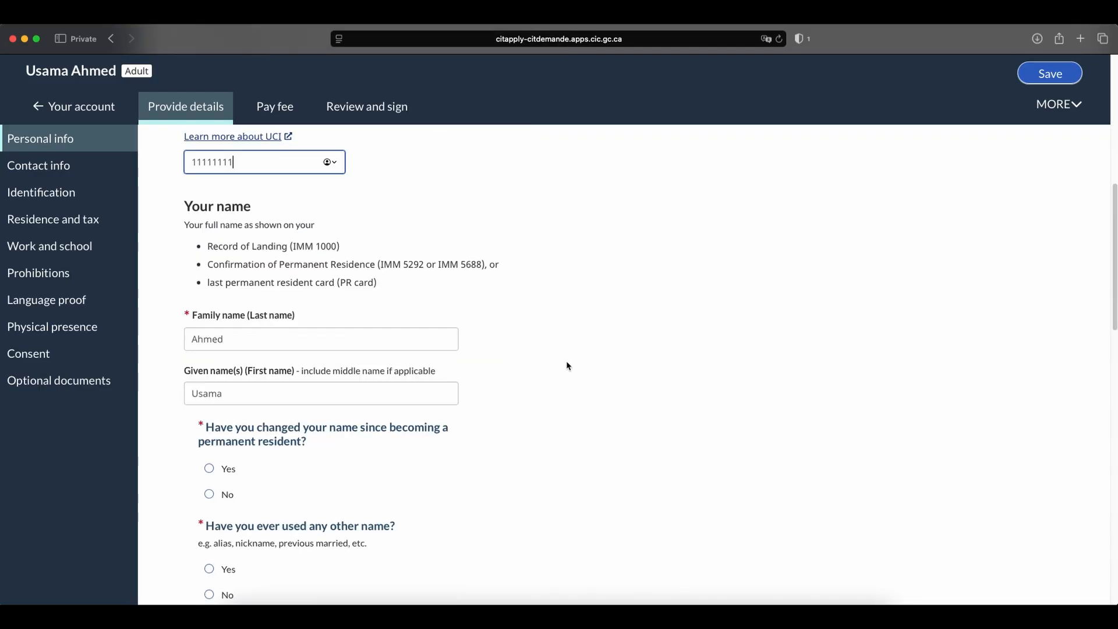
pyautogui.click(250, 342)
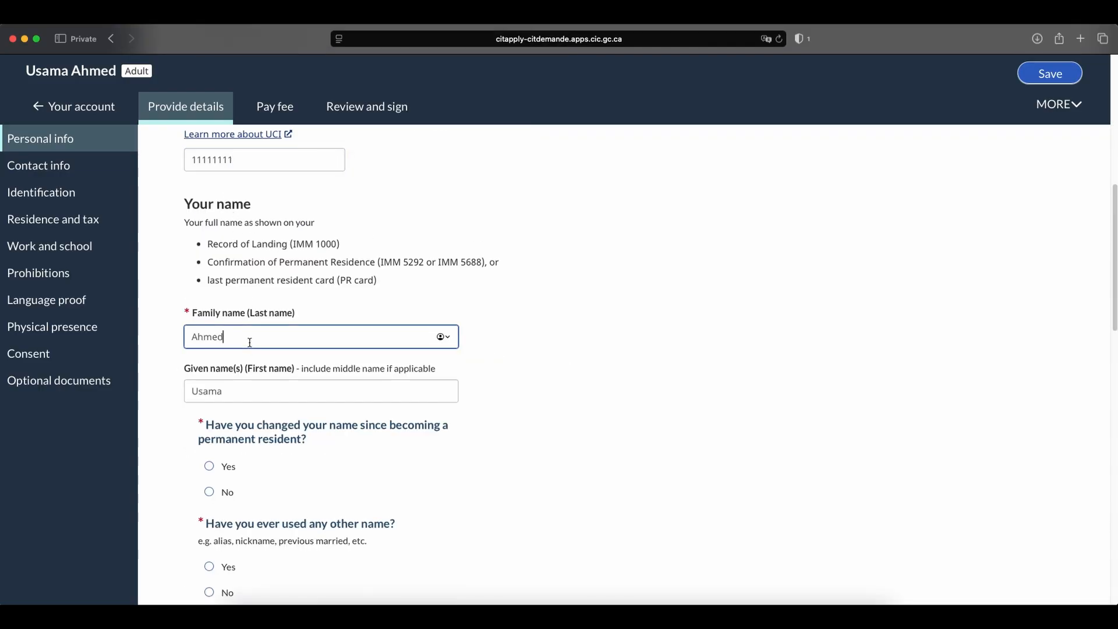
pyautogui.click(267, 390)
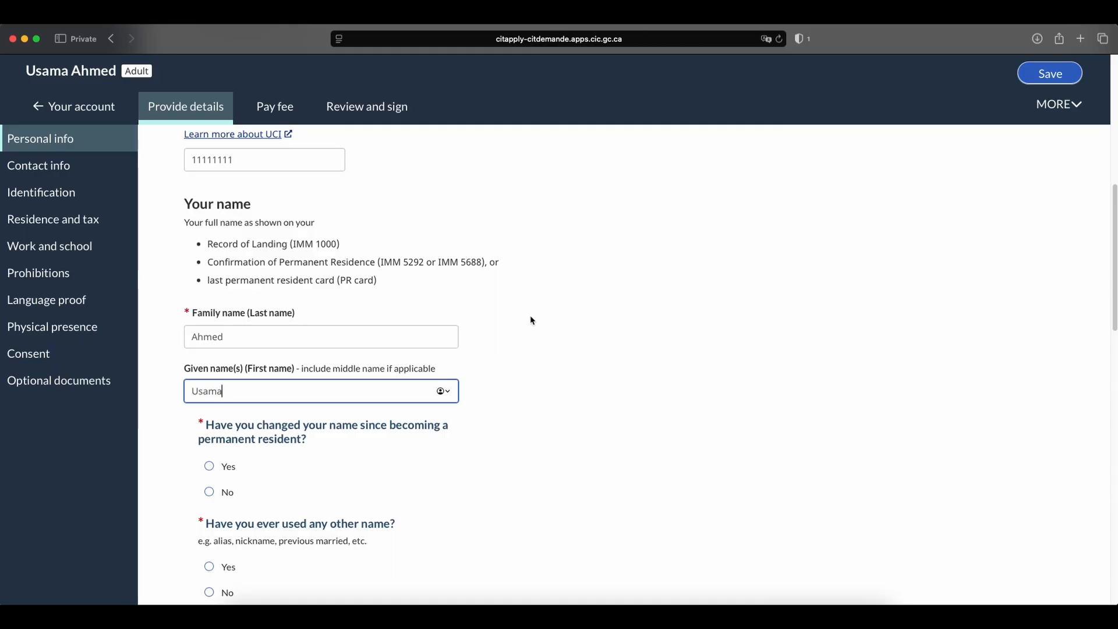
pyautogui.scroll(-2, 530, 315)
pyautogui.scroll(-2, 531, 319)
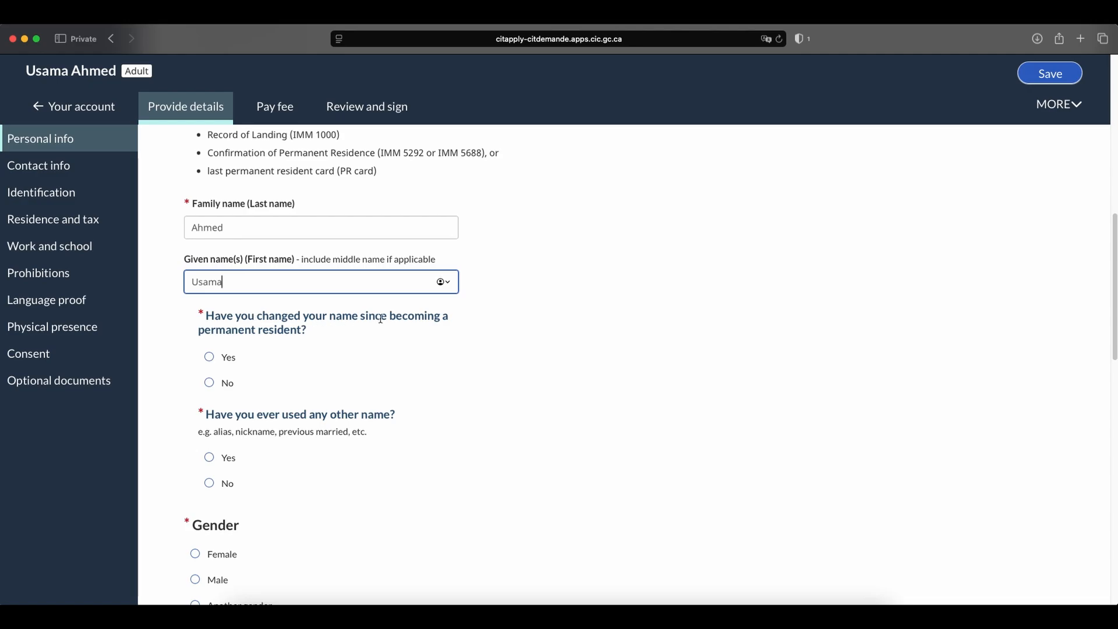
pyautogui.click(227, 383)
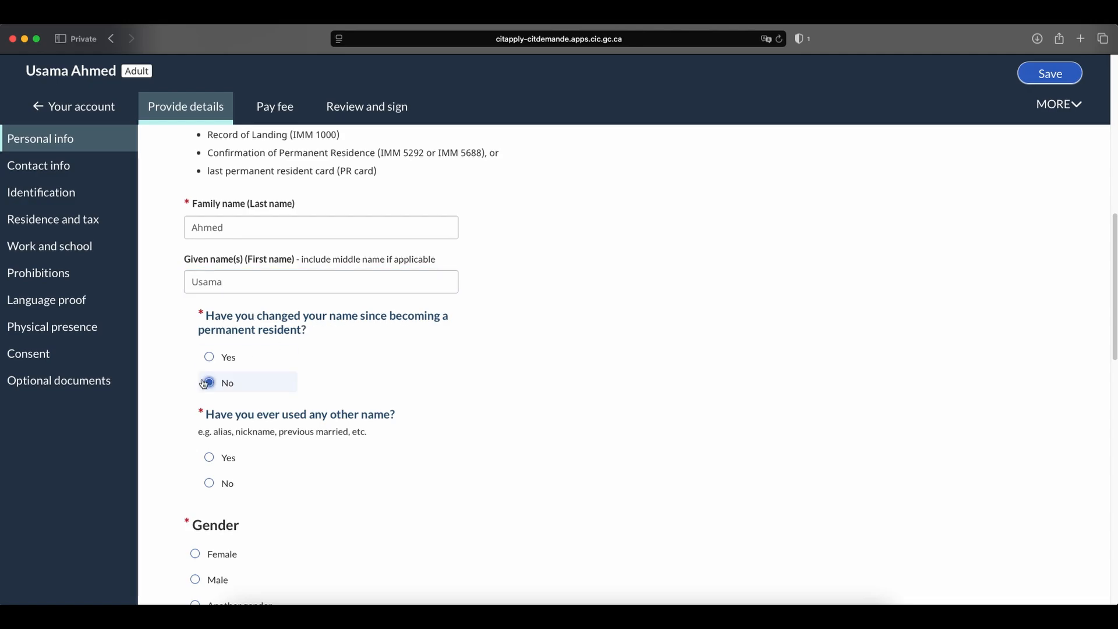
pyautogui.scroll(-2, 430, 372)
pyautogui.click(207, 415)
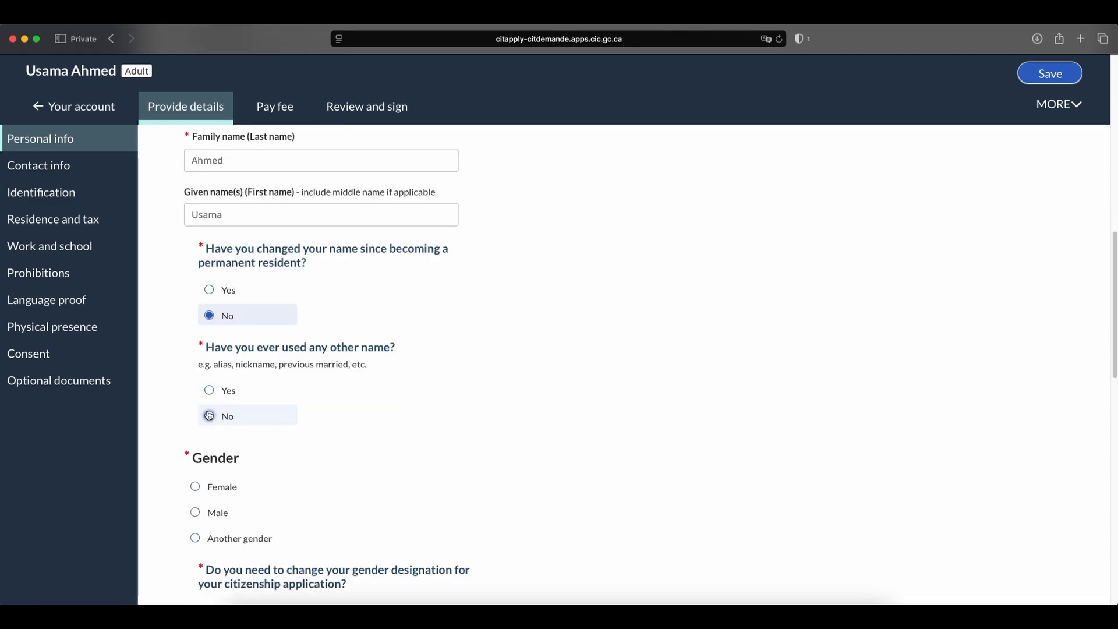
# Set the gender to Male and answer No to changing the gender designation for the application.
pyautogui.scroll(-4, 414, 425)
pyautogui.click(198, 387)
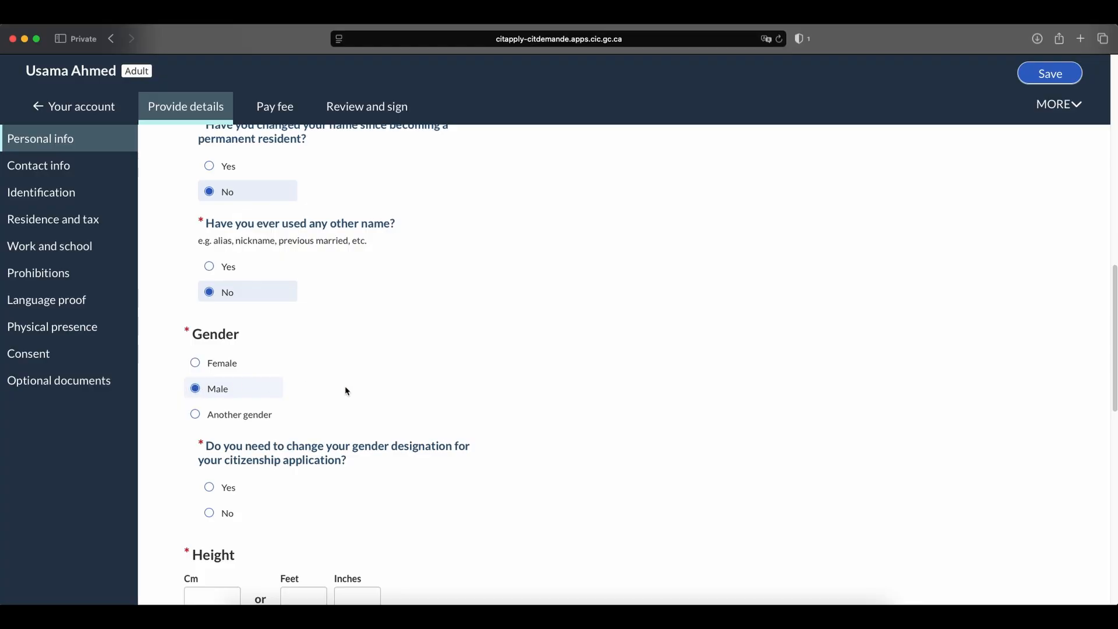
pyautogui.scroll(-3, 439, 394)
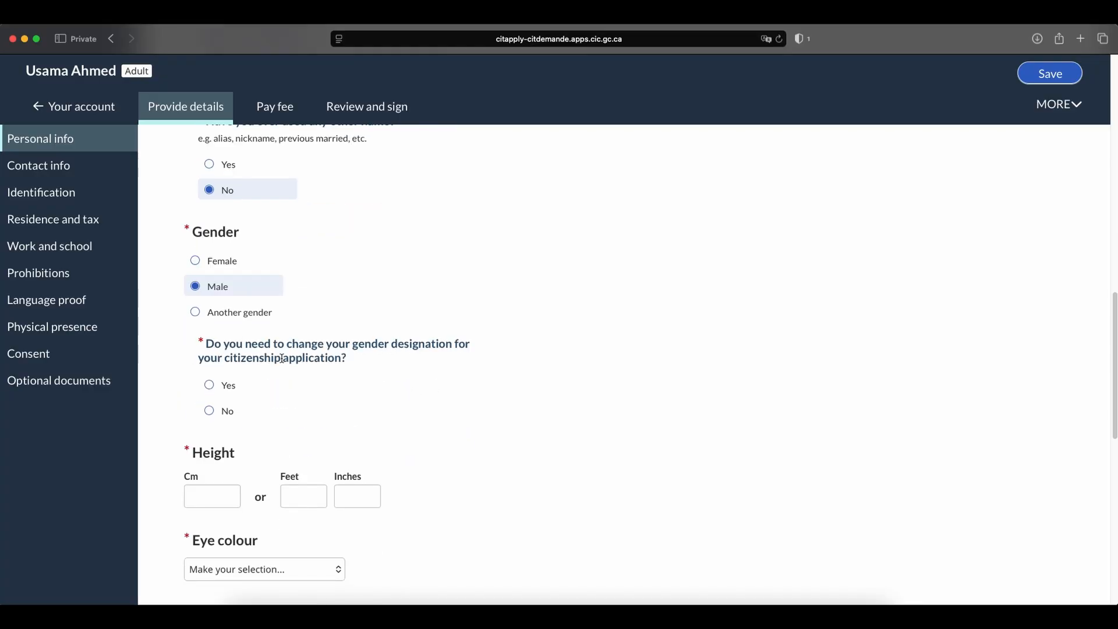
pyautogui.click(212, 410)
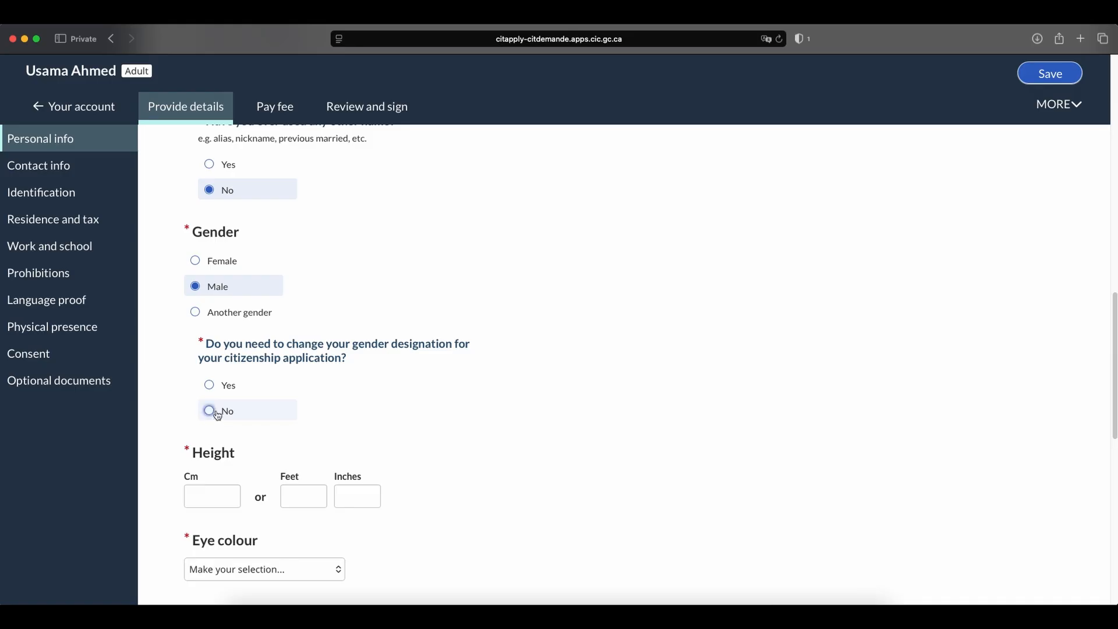
# Set the applicant's height to 183 cm and the eye colour to Black.
pyautogui.scroll(-2, 376, 408)
pyautogui.click(219, 452)
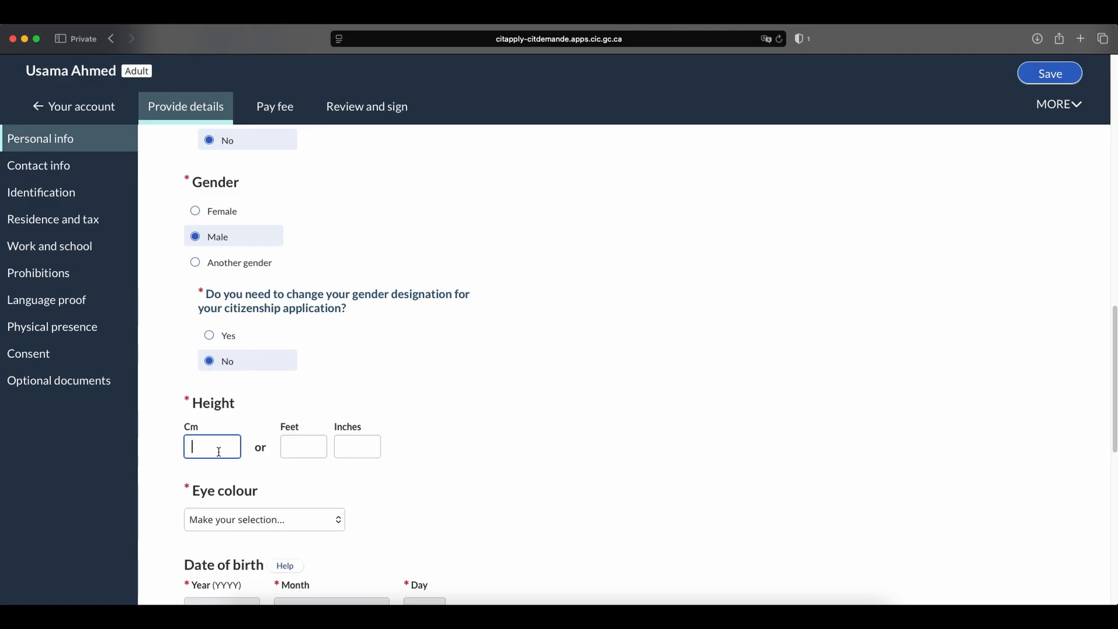
pyautogui.write('183')
pyautogui.scroll(-5, 491, 354)
pyautogui.click(304, 375)
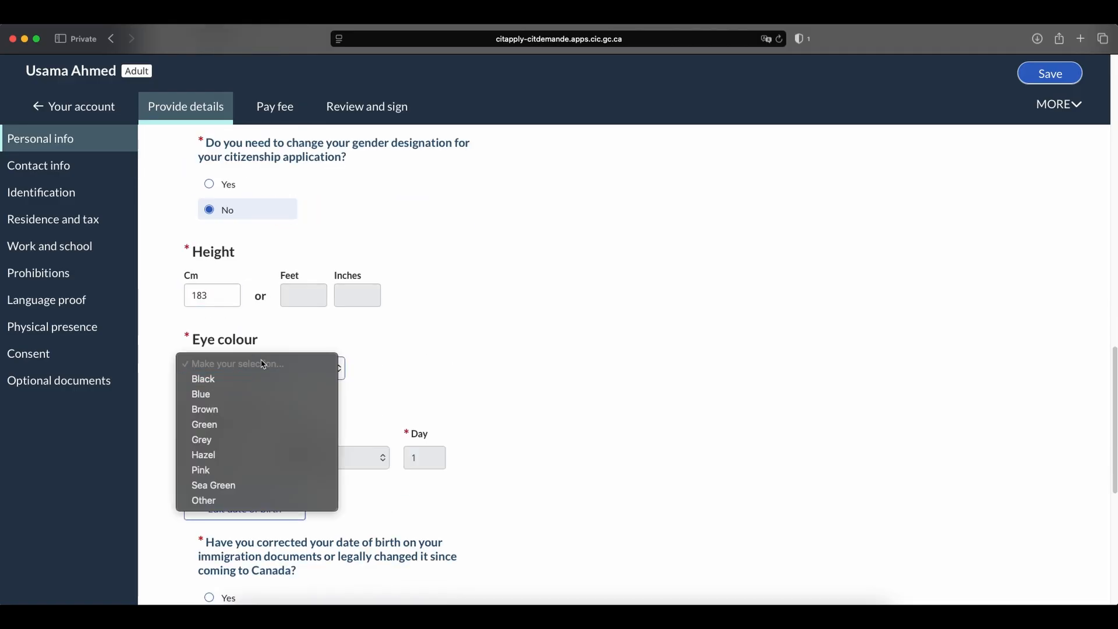
pyautogui.click(257, 378)
# Answer No to having corrected the date of birth since coming to Canada and No to needing it corrected for the application.
pyautogui.scroll(-1, 501, 355)
pyautogui.scroll(-4, 500, 355)
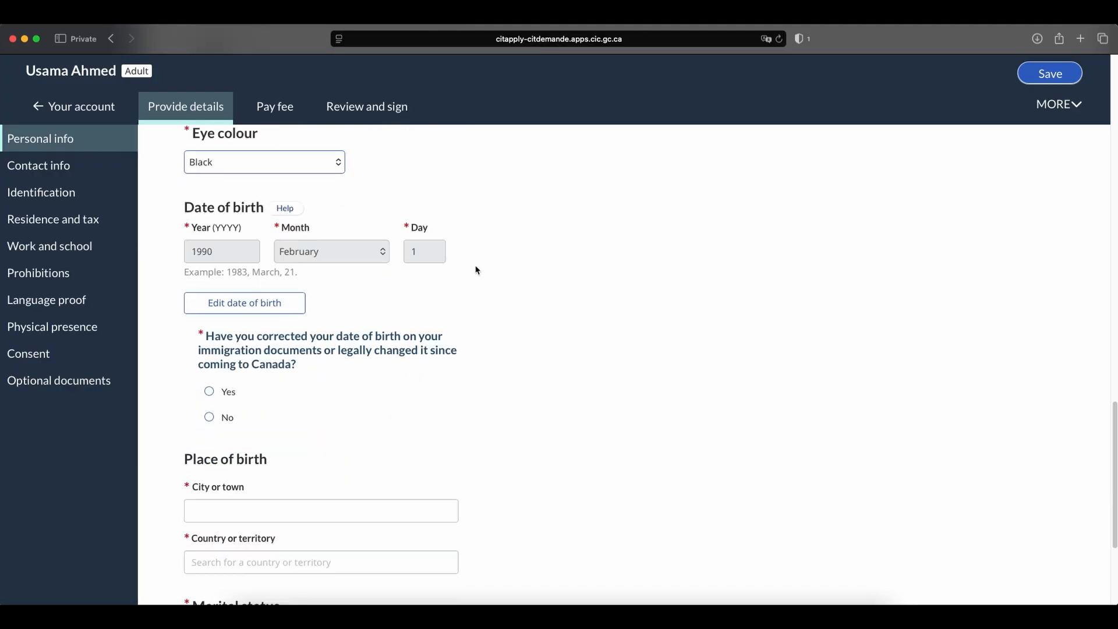
pyautogui.scroll(-2, 474, 270)
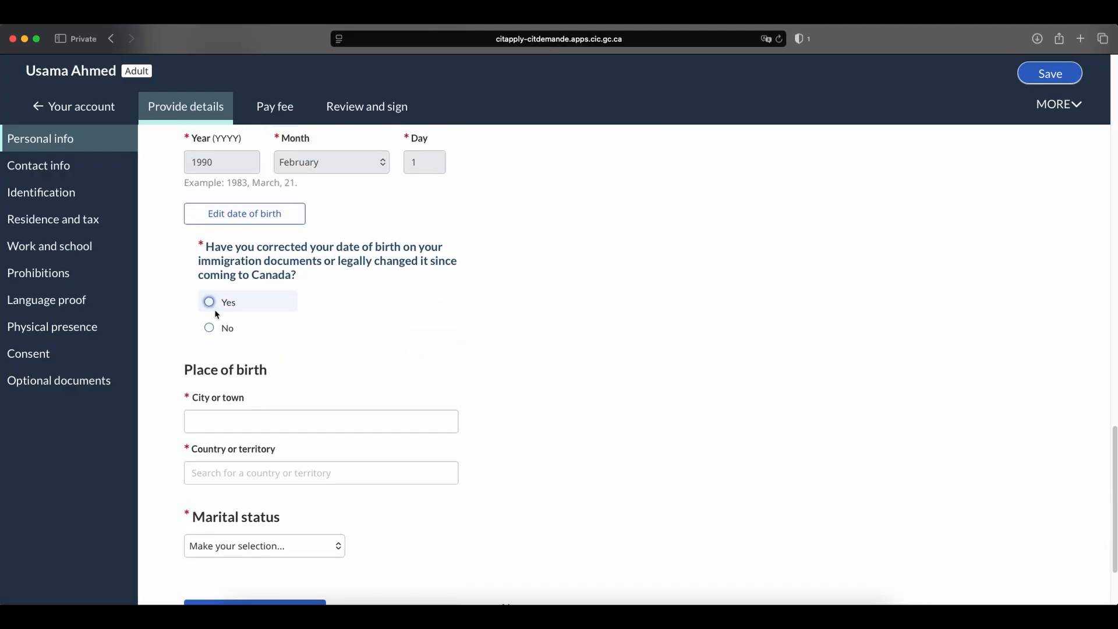
pyautogui.click(244, 330)
pyautogui.scroll(-1, 247, 317)
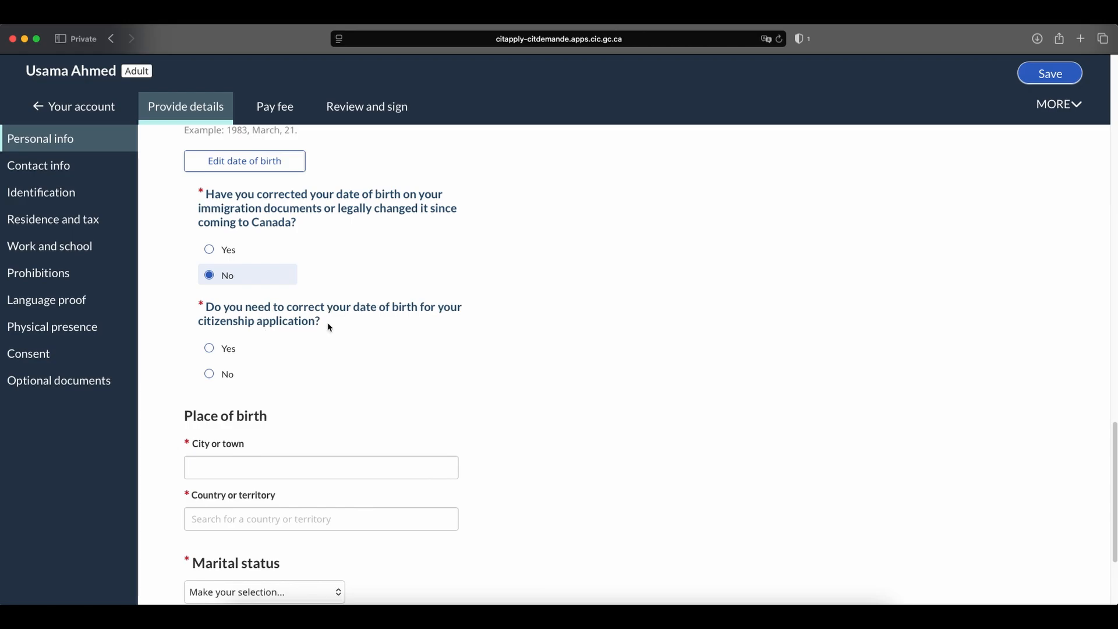
pyautogui.click(233, 373)
# Enter Lahore as the city of birth and choose Pakistan as the country of birth.
pyautogui.scroll(-2, 469, 339)
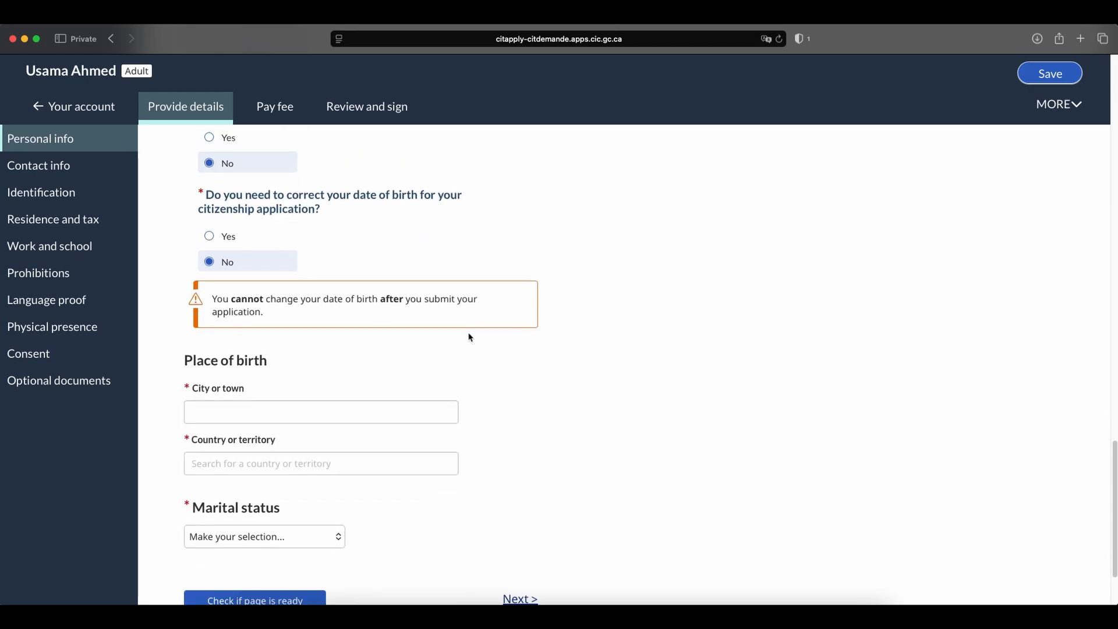
pyautogui.scroll(-1, 471, 338)
pyautogui.click(282, 369)
pyautogui.write('IAH')
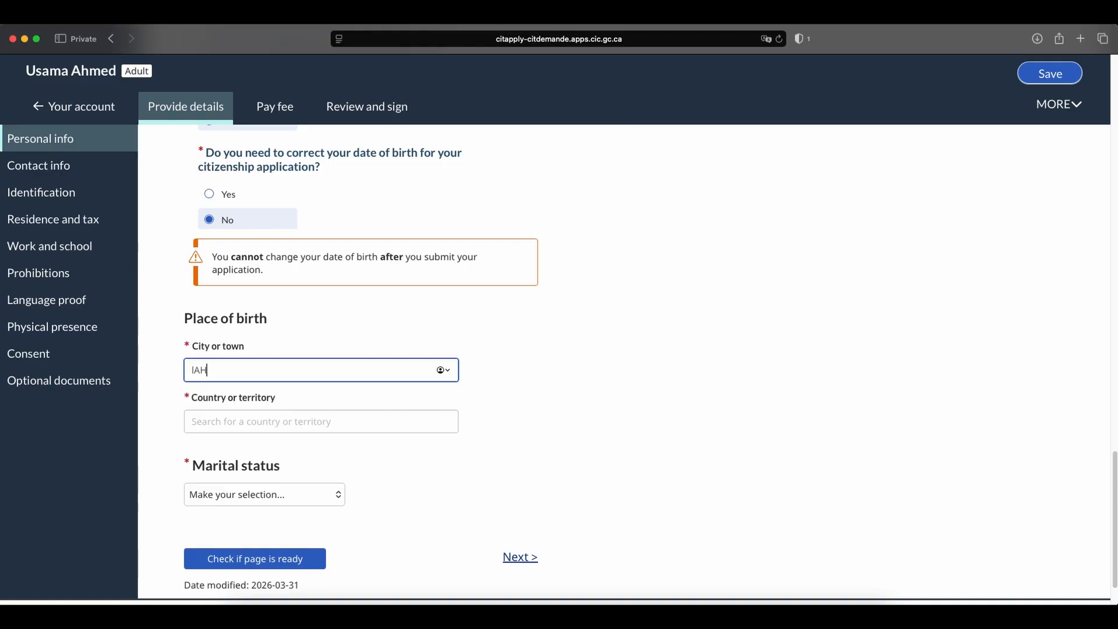
pyautogui.press('BackSpace')
pyautogui.press('BackSpace')
pyautogui.press('BackSpace')
pyautogui.write('Lahore')
pyautogui.click(233, 421)
pyautogui.write('Pak')
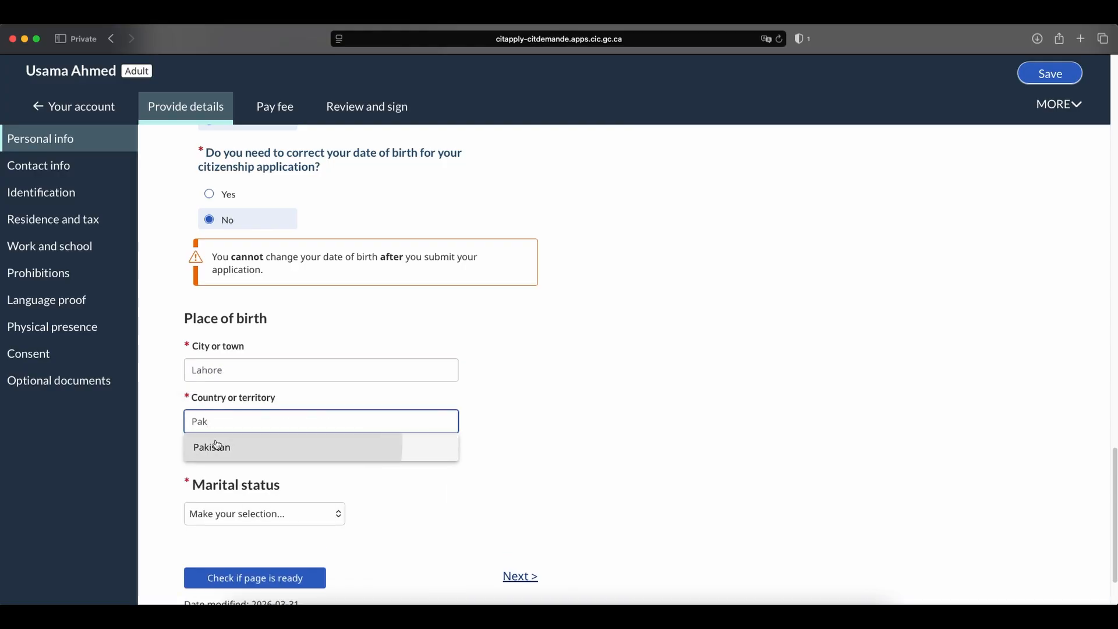
pyautogui.click(217, 446)
# Set the marital status to Single and check whether the personal info page is ready.
pyautogui.scroll(-2, 452, 408)
pyautogui.click(279, 431)
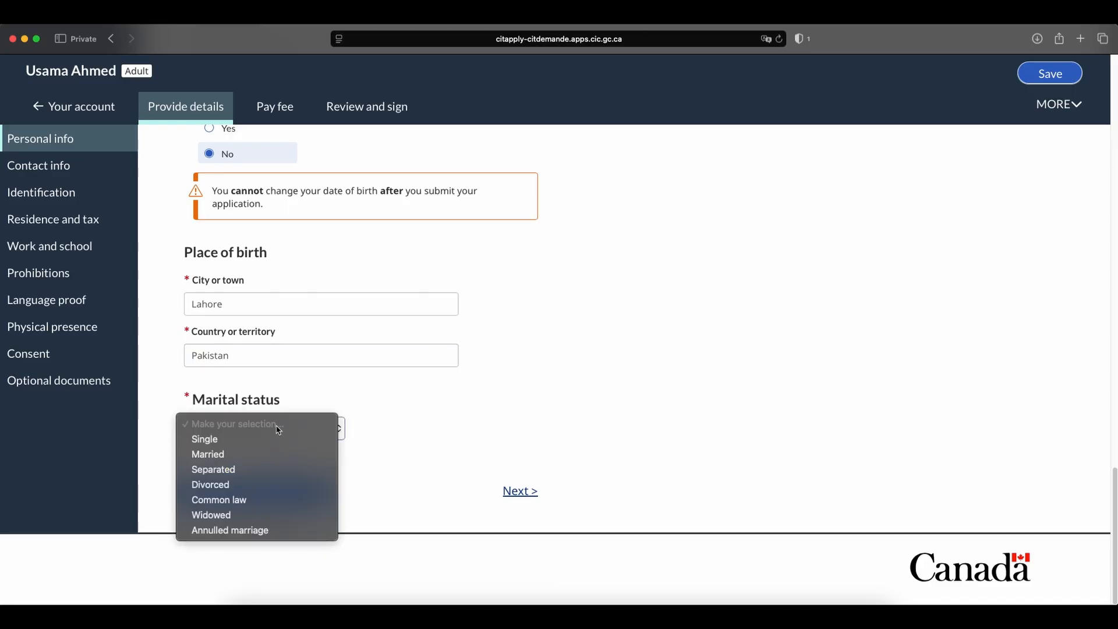
pyautogui.click(274, 440)
pyautogui.click(236, 495)
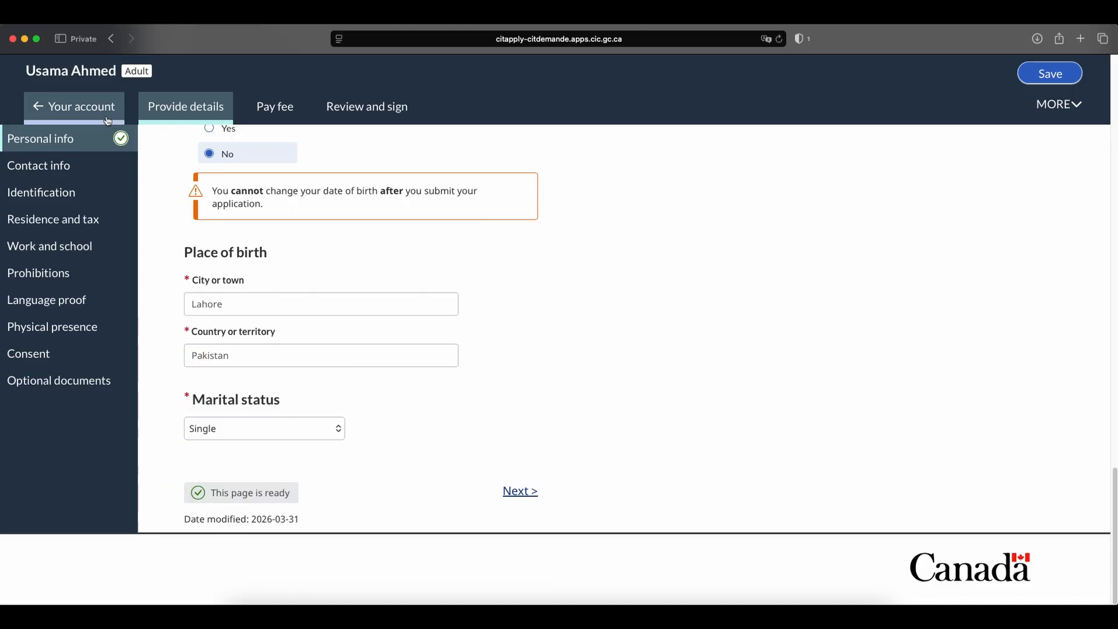
# Continue to the contact information section and set the home address country to Canada.
pyautogui.click(506, 494)
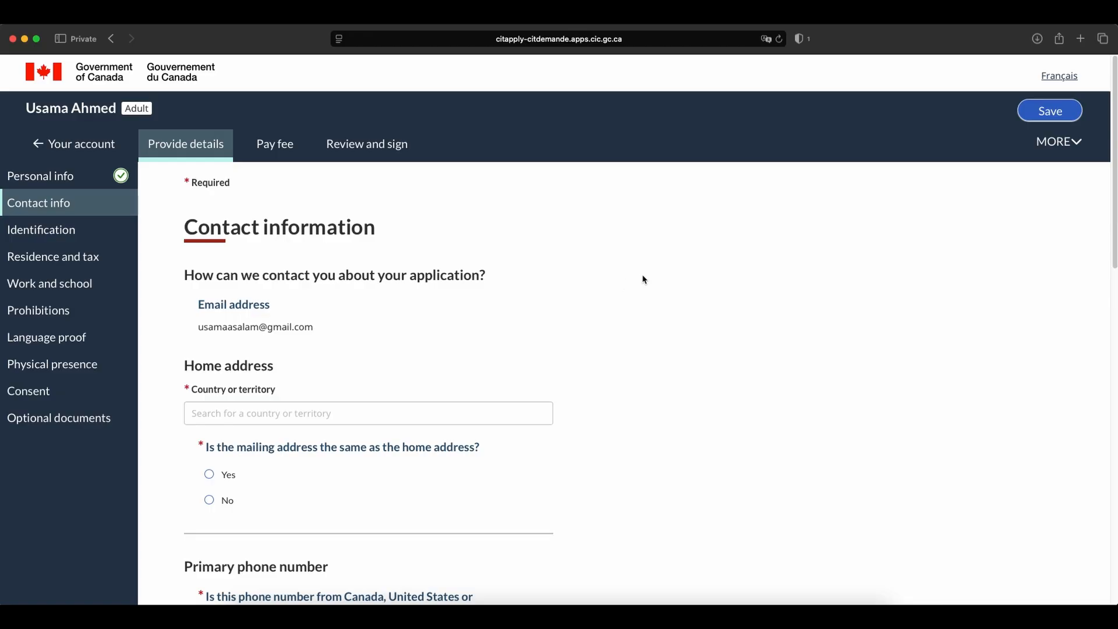
pyautogui.scroll(-5, 644, 279)
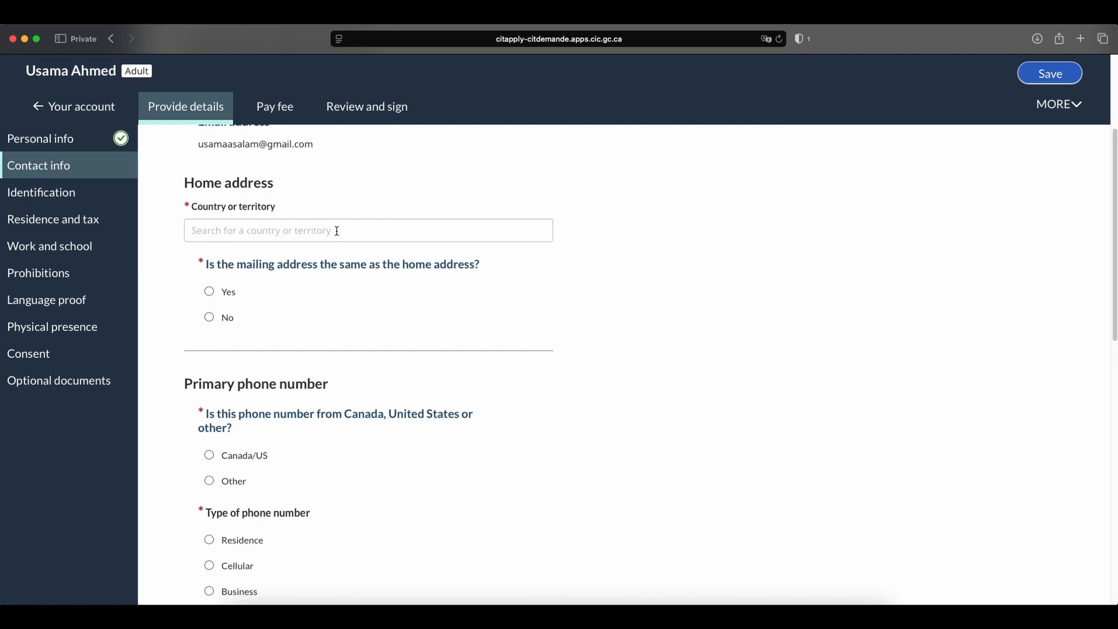
pyautogui.click(336, 231)
pyautogui.write('Canada')
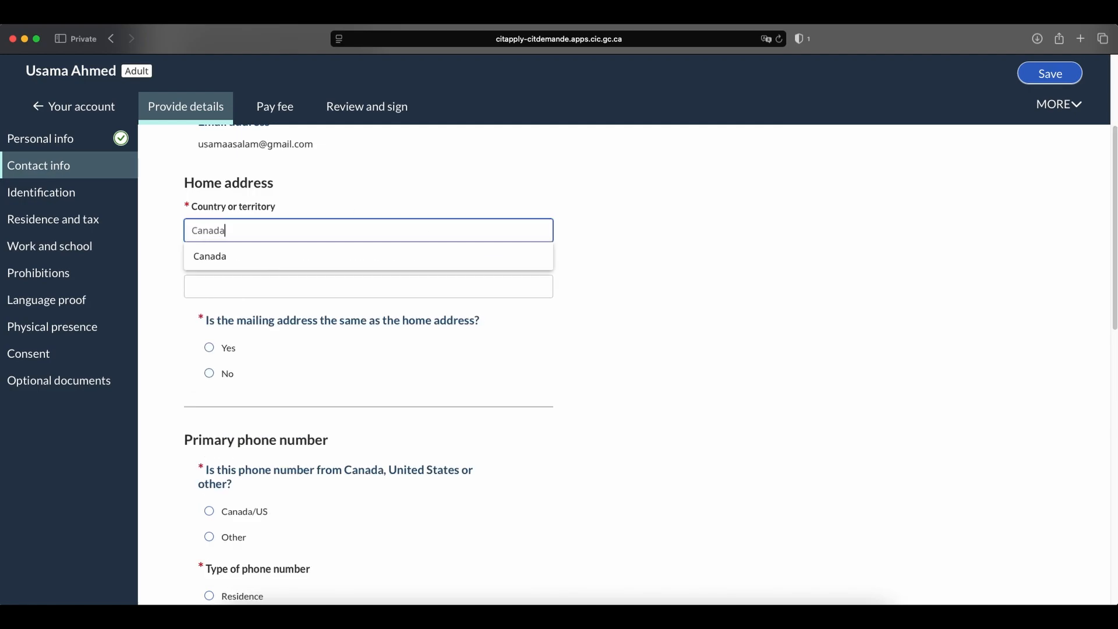
pyautogui.click(293, 255)
# Search for the applicant's home address and fill in the address fields from the matching suggestion.
pyautogui.click(361, 288)
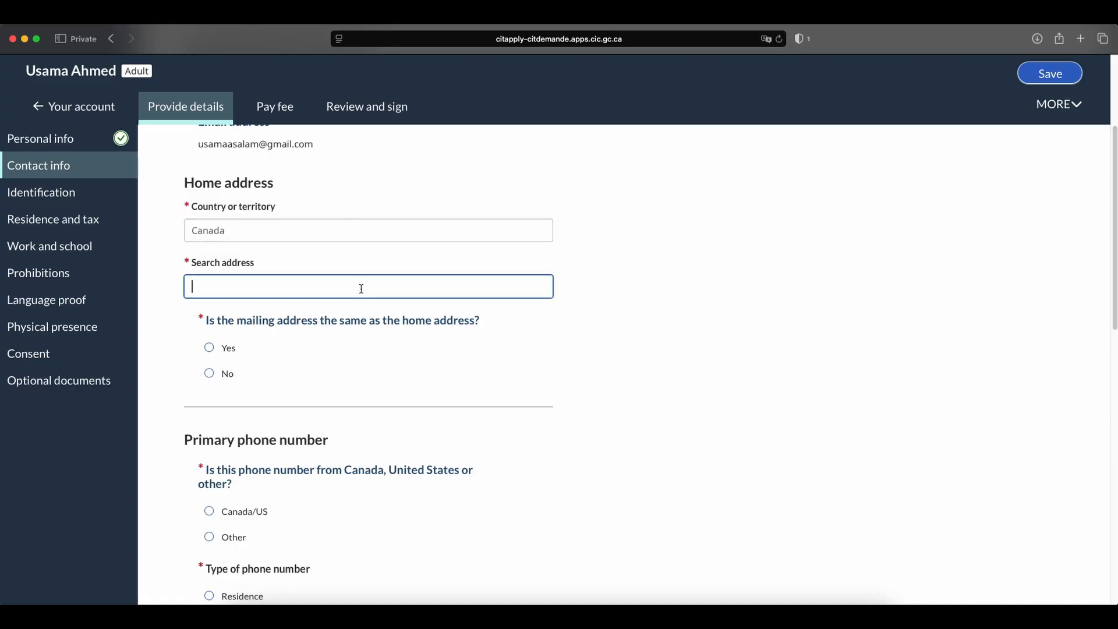
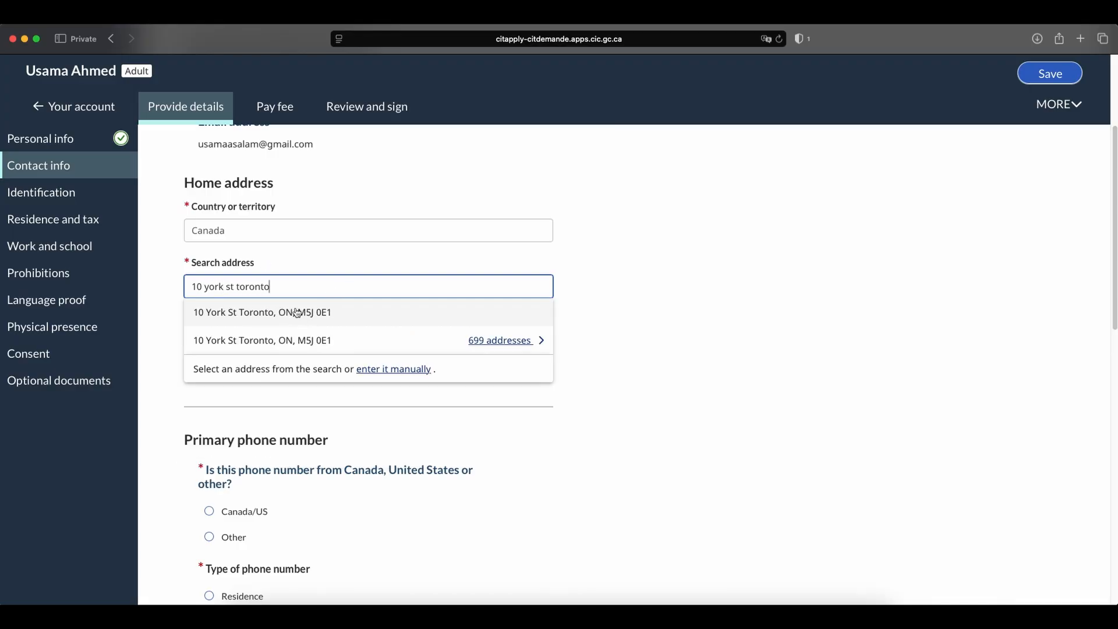
pyautogui.click(298, 313)
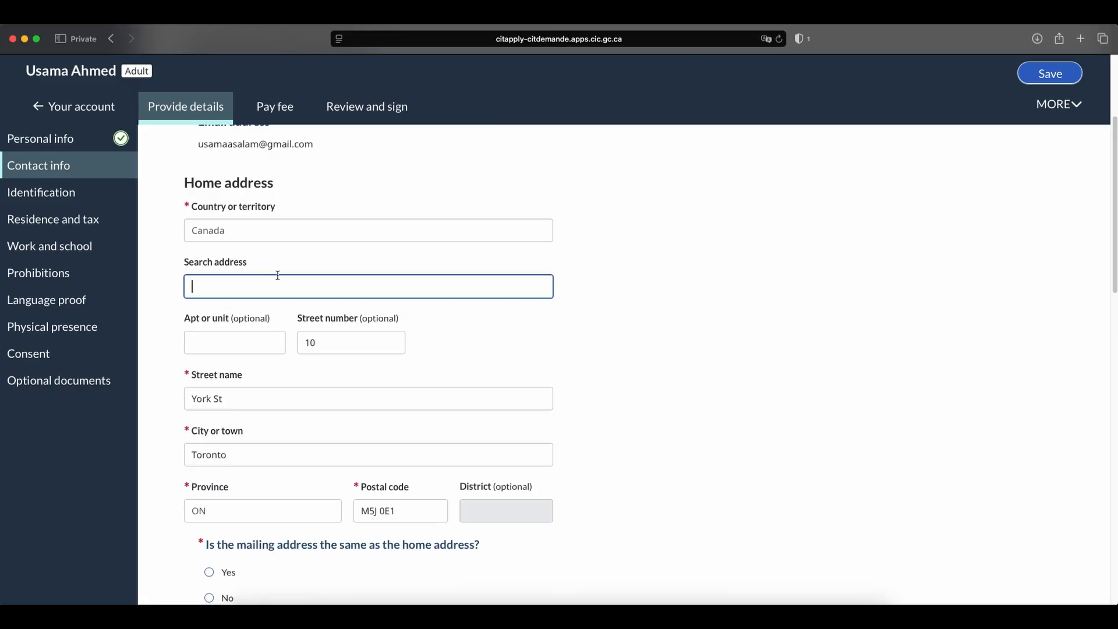
# Answer Yes to the mailing address being the same as the home address.
pyautogui.scroll(-3, 724, 326)
pyautogui.scroll(-2, 670, 301)
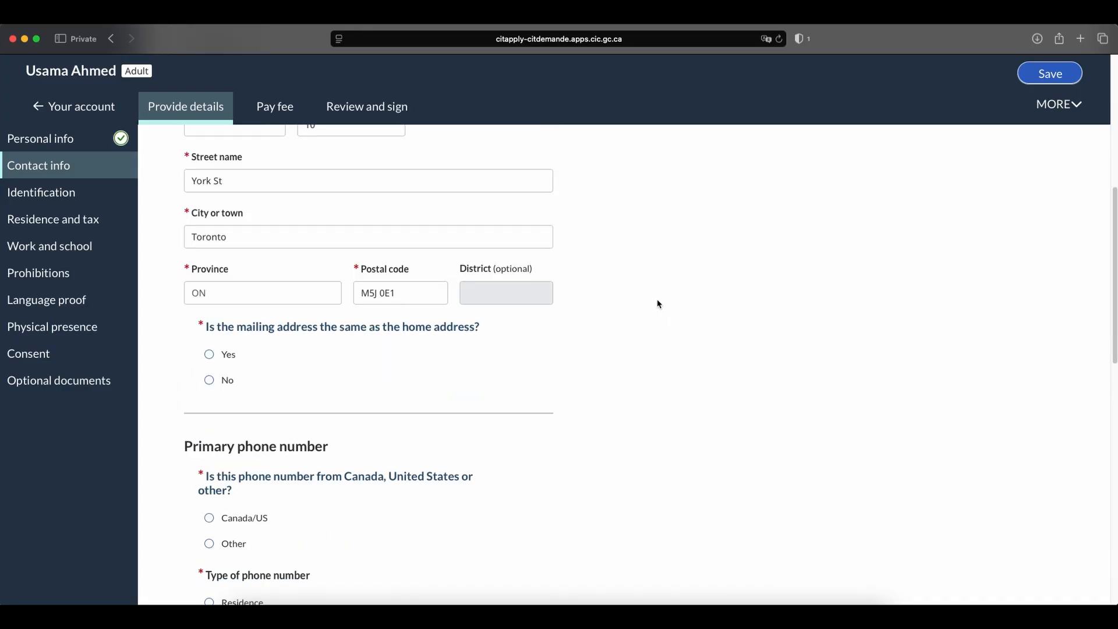
pyautogui.click(210, 354)
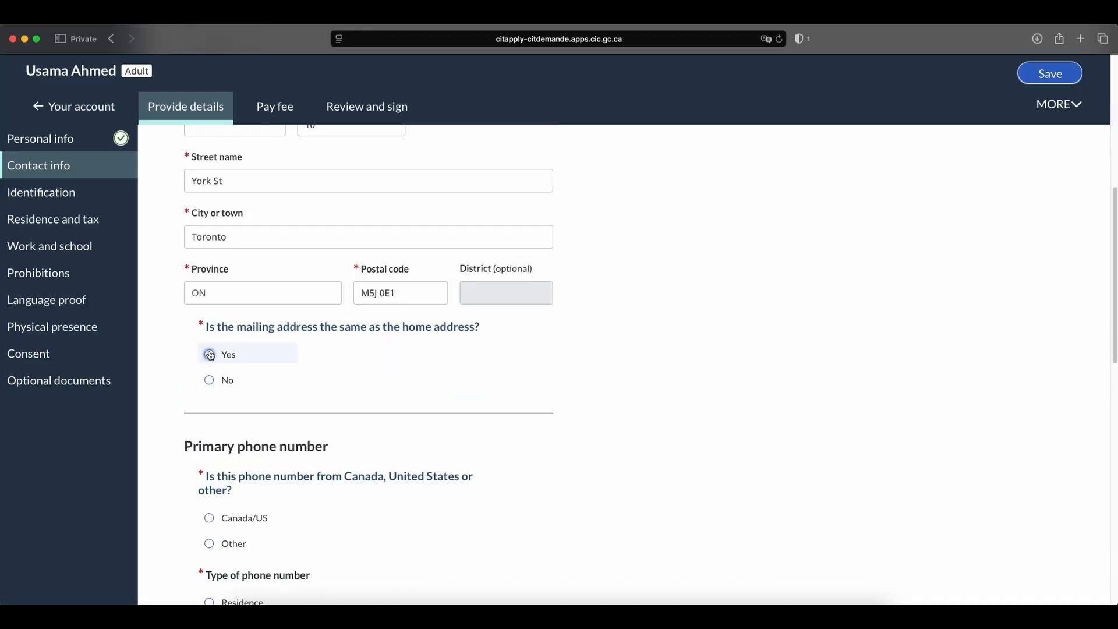
# Mark the primary phone number as Canada/US and enter the applicant's phone number.
pyautogui.scroll(-3, 609, 335)
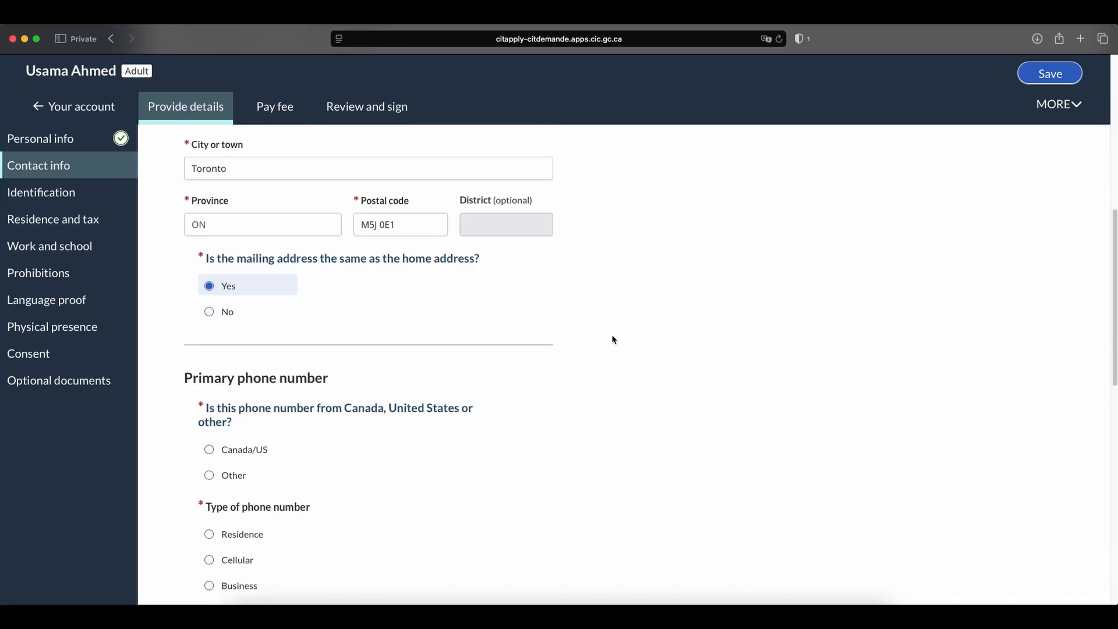
pyautogui.scroll(-1, 608, 333)
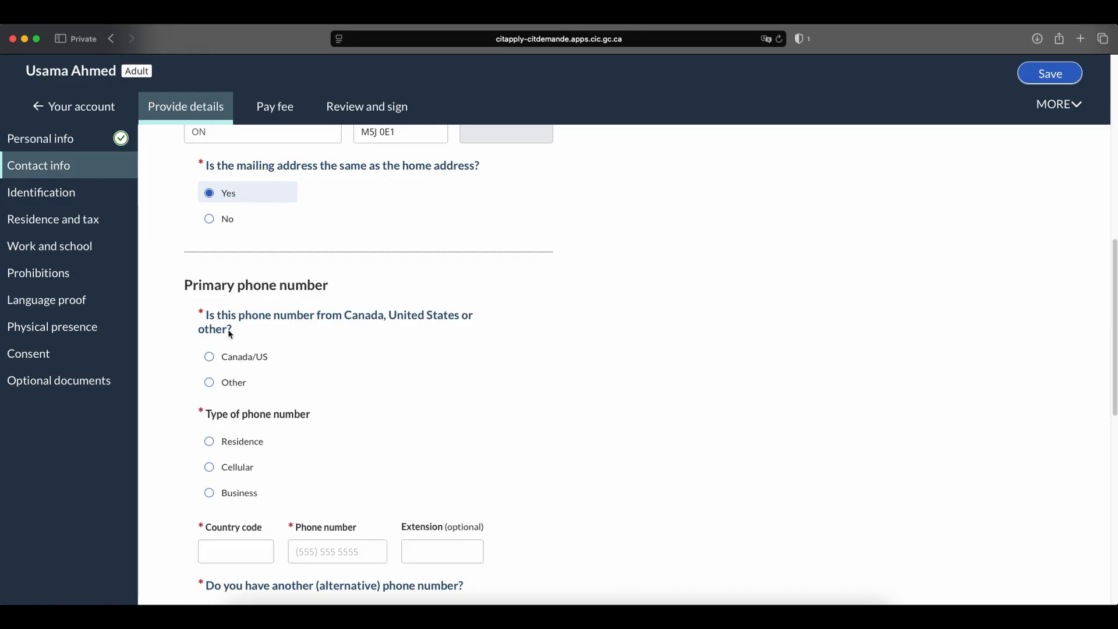
pyautogui.click(215, 361)
pyautogui.scroll(-4, 378, 359)
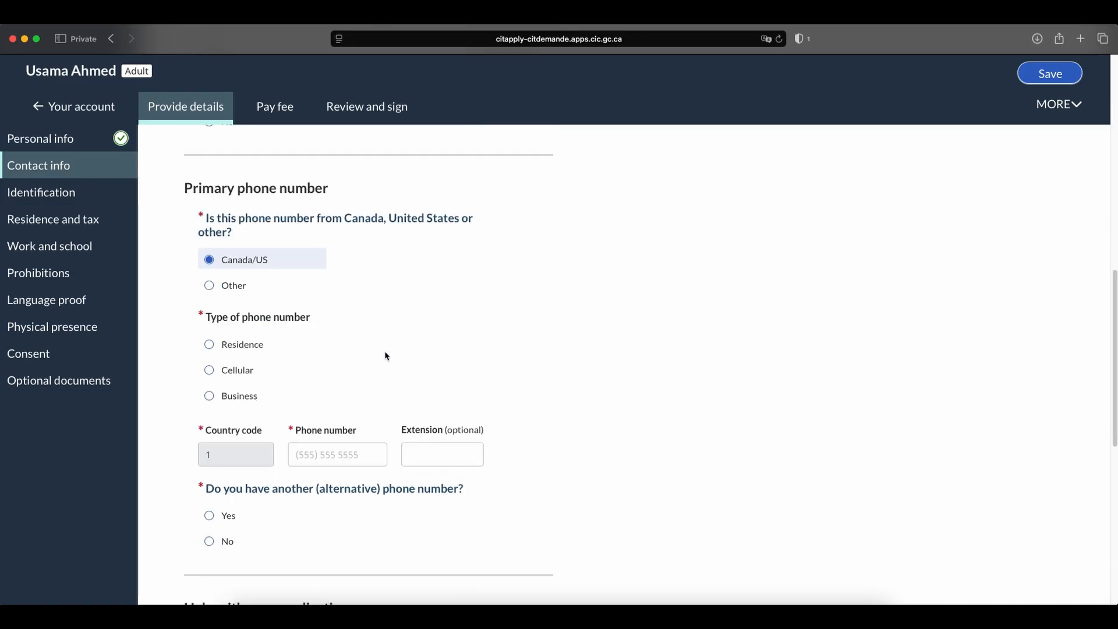
pyautogui.click(333, 434)
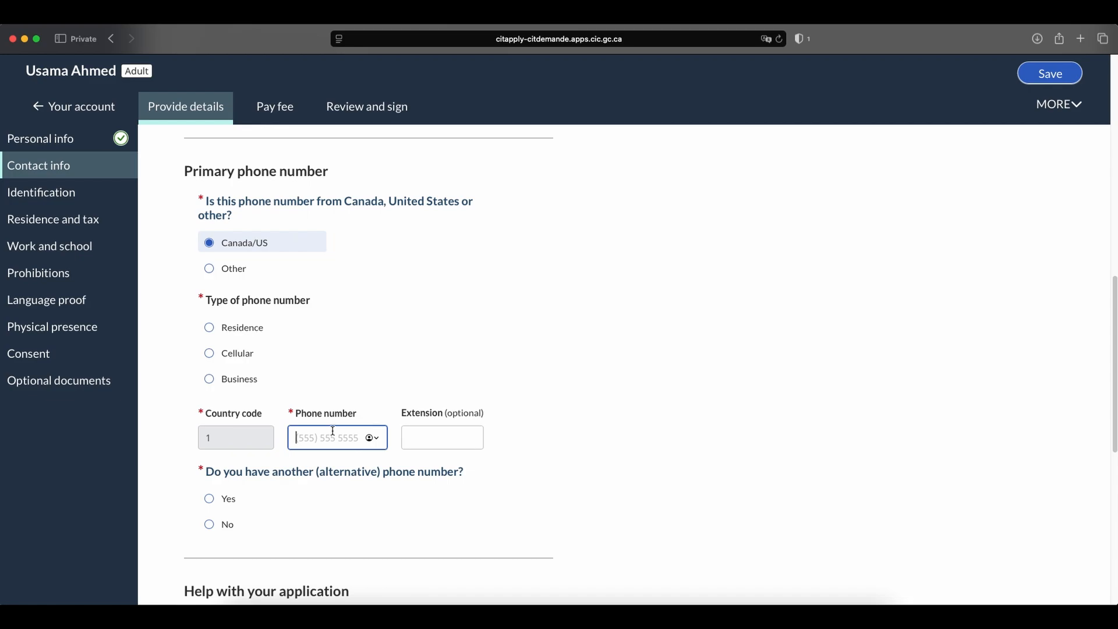
# Answer No to having another (alternative) phone number.
pyautogui.scroll(-4, 449, 392)
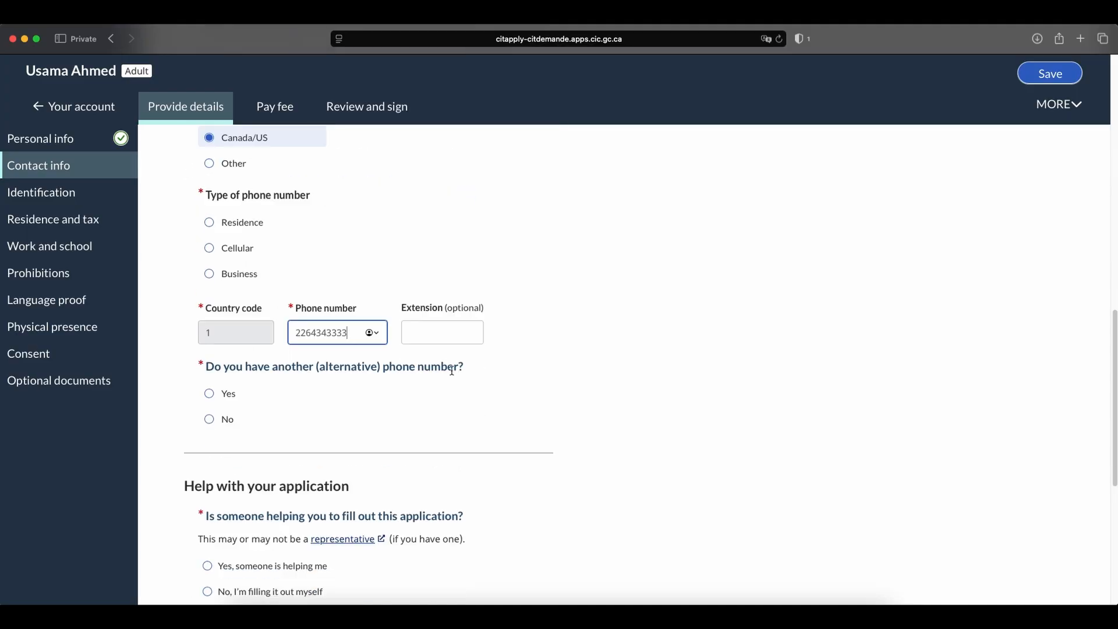
pyautogui.scroll(-1, 359, 353)
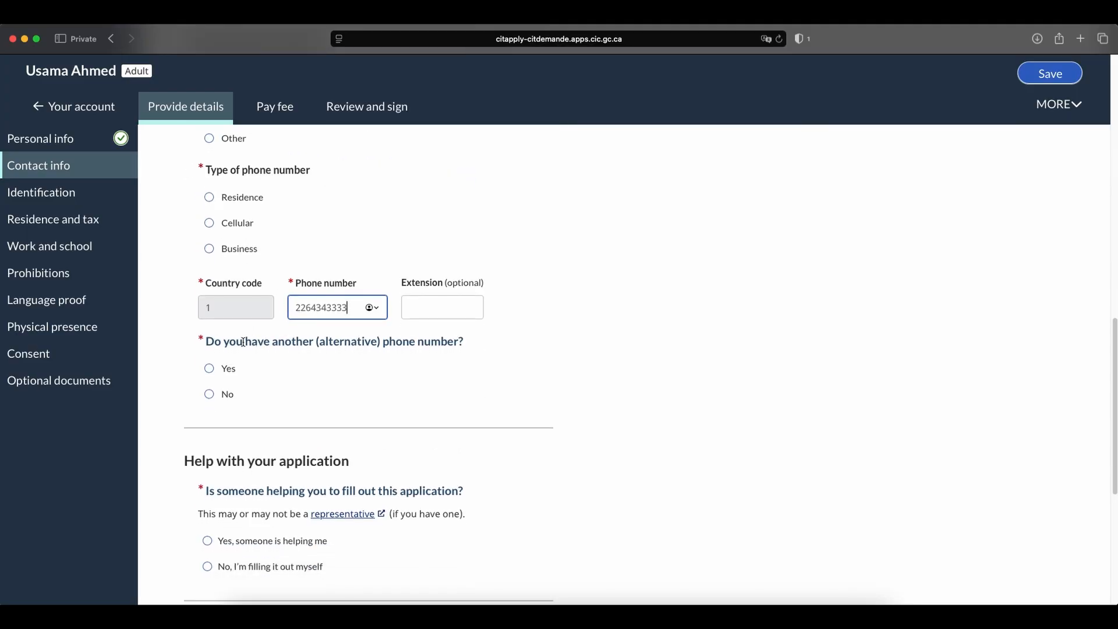
pyautogui.click(210, 394)
# Answer that the applicant is filling out the application alone and wants IRCC to contact them directly, without appointing a representative.
pyautogui.scroll(-5, 445, 366)
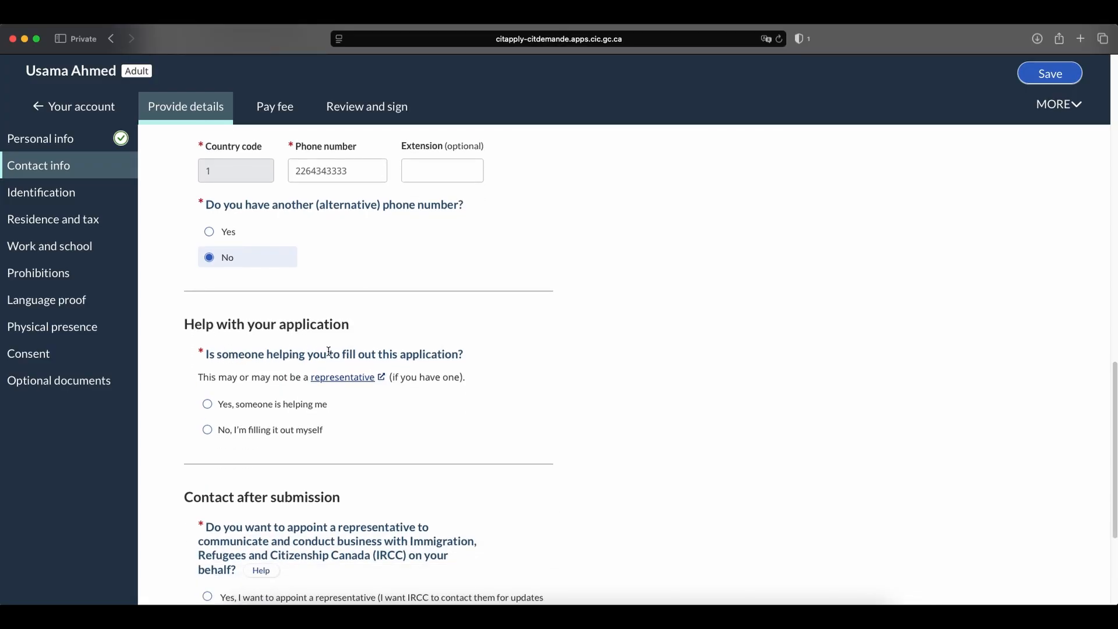
pyautogui.scroll(-6, 493, 353)
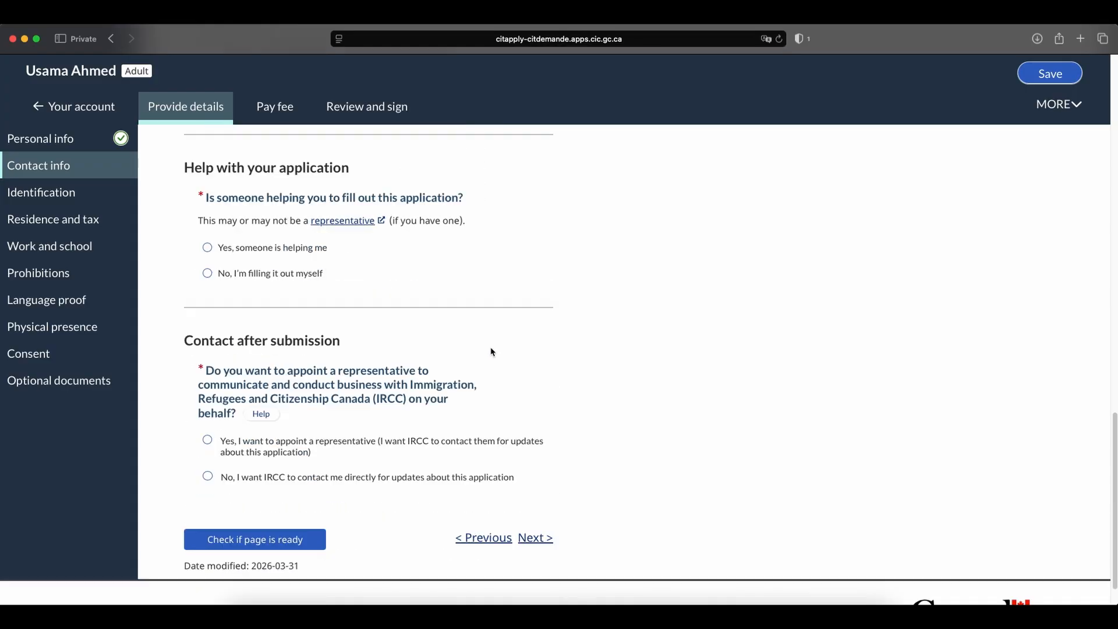
pyautogui.click(226, 281)
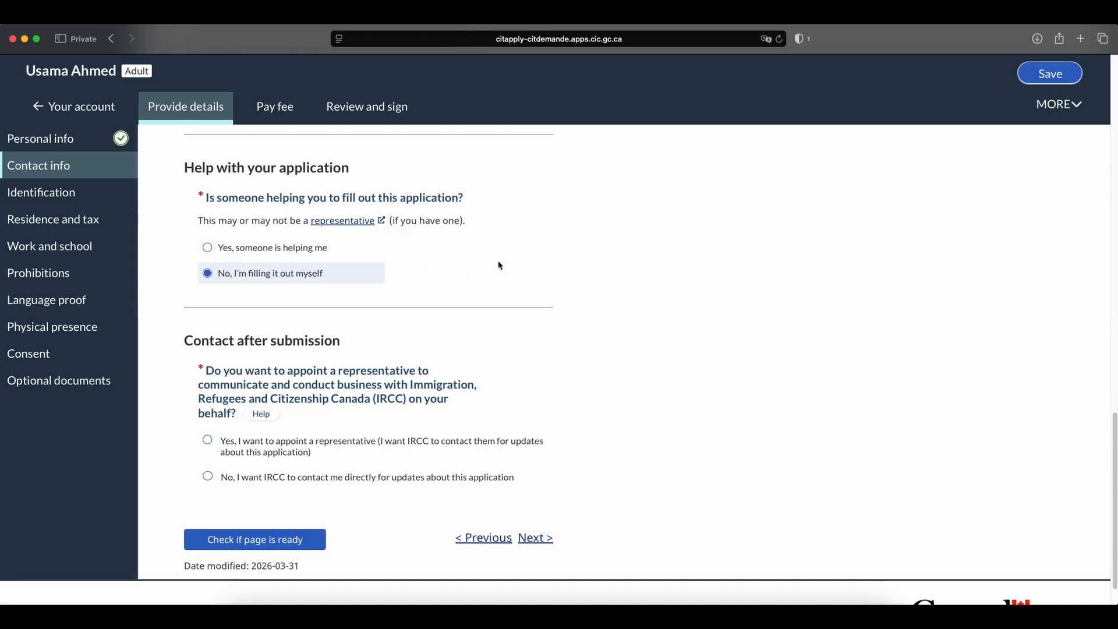
pyautogui.scroll(-2, 511, 271)
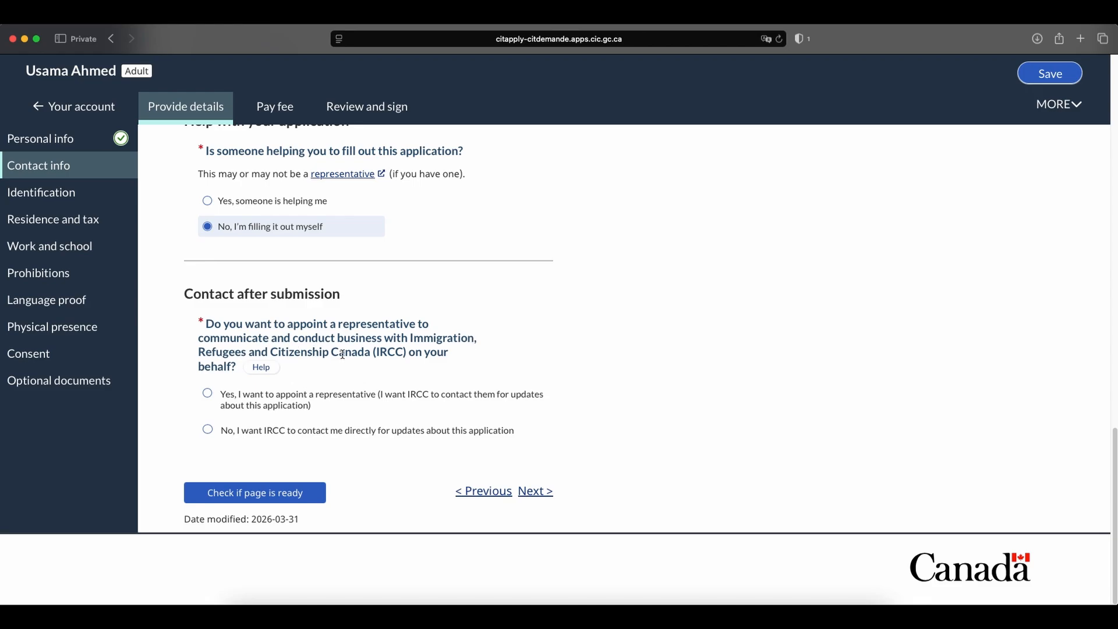
pyautogui.click(209, 431)
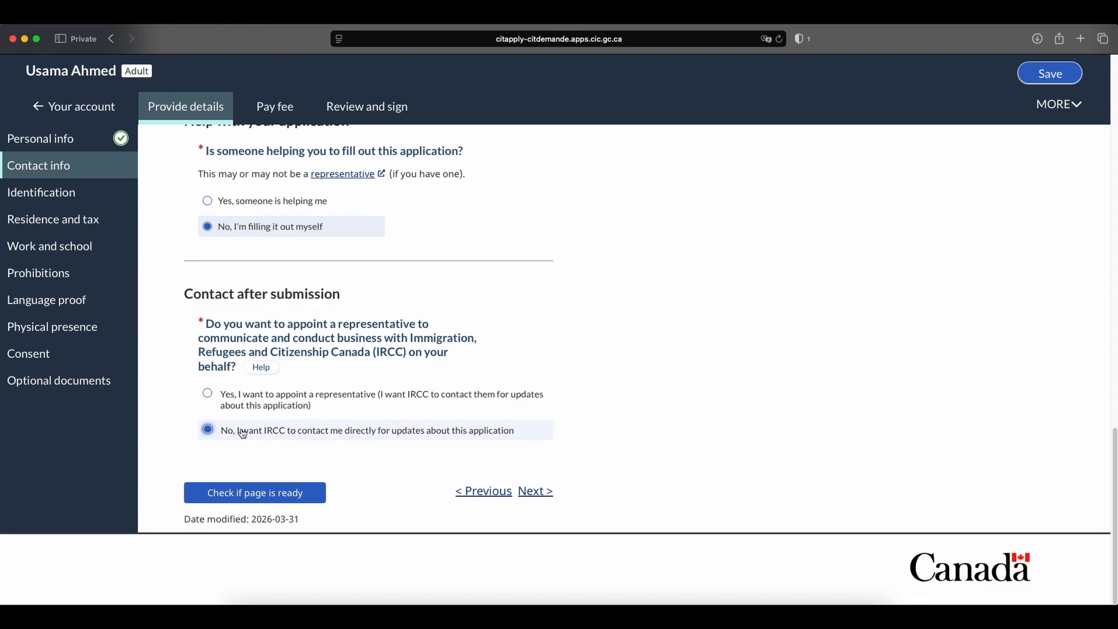
# Check whether the contact information page is ready and set the missing type of phone number to Cellular.
pyautogui.scroll(2, 254, 494)
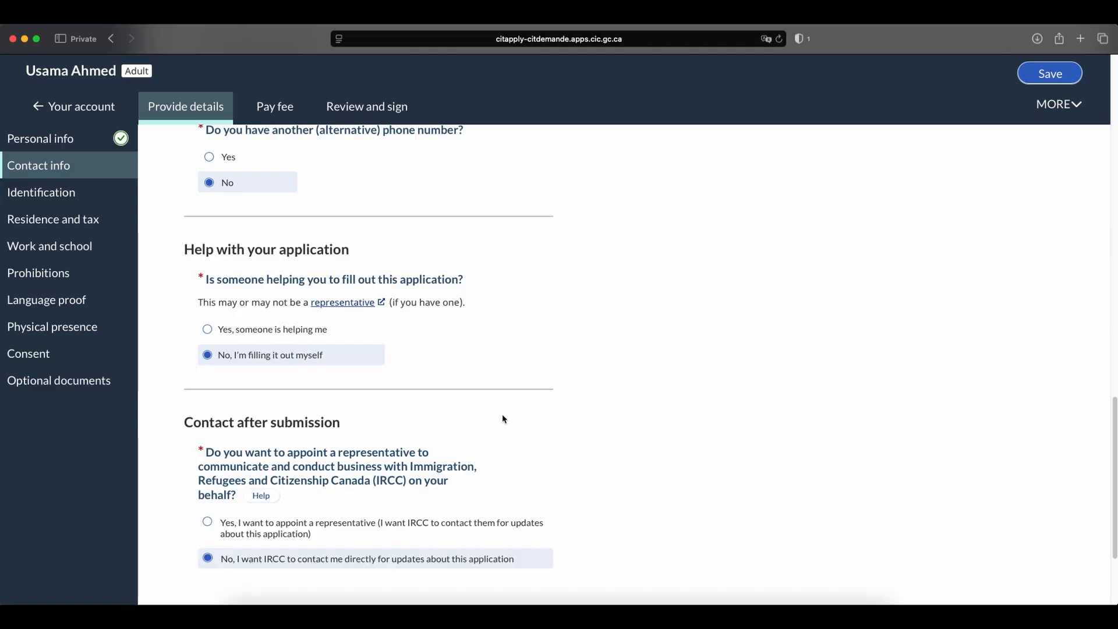
pyautogui.scroll(-3, 502, 414)
pyautogui.scroll(6, 481, 432)
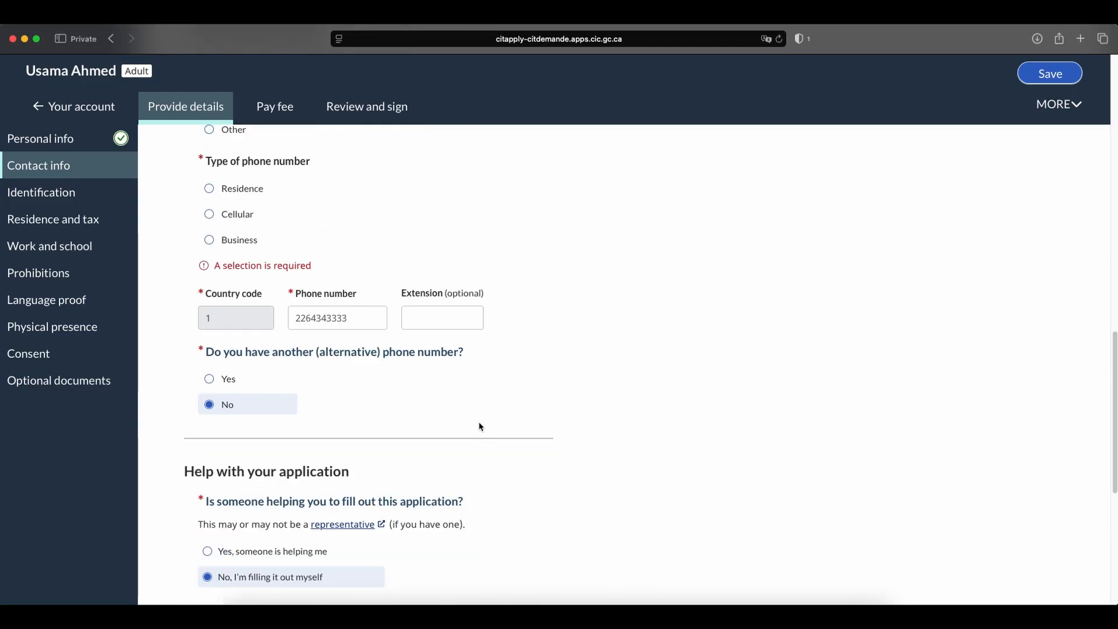
pyautogui.scroll(2, 254, 291)
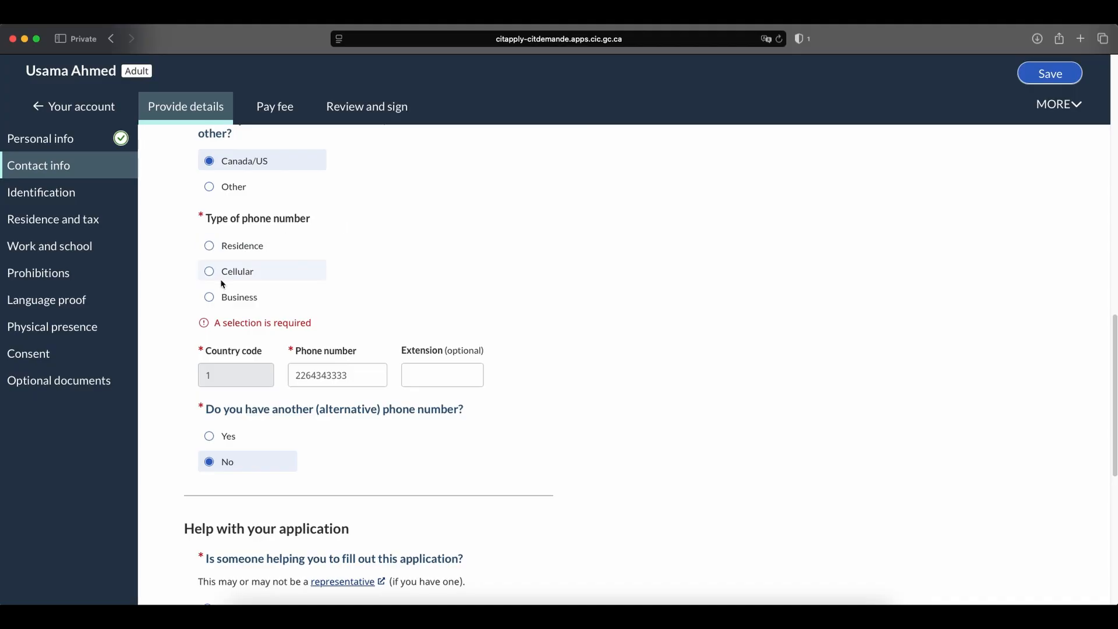
pyautogui.click(222, 282)
pyautogui.scroll(-2, 222, 280)
pyautogui.scroll(-4, 559, 390)
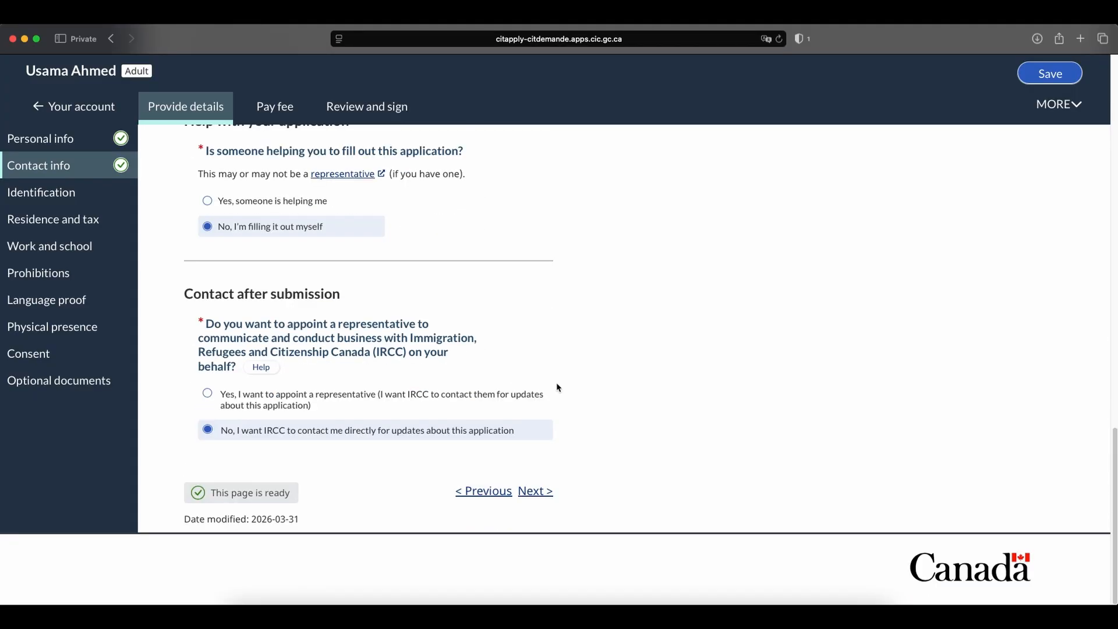
# Continue to the photo and identification page and upload photo.jpg as the digital citizenship photo.
pyautogui.click(540, 492)
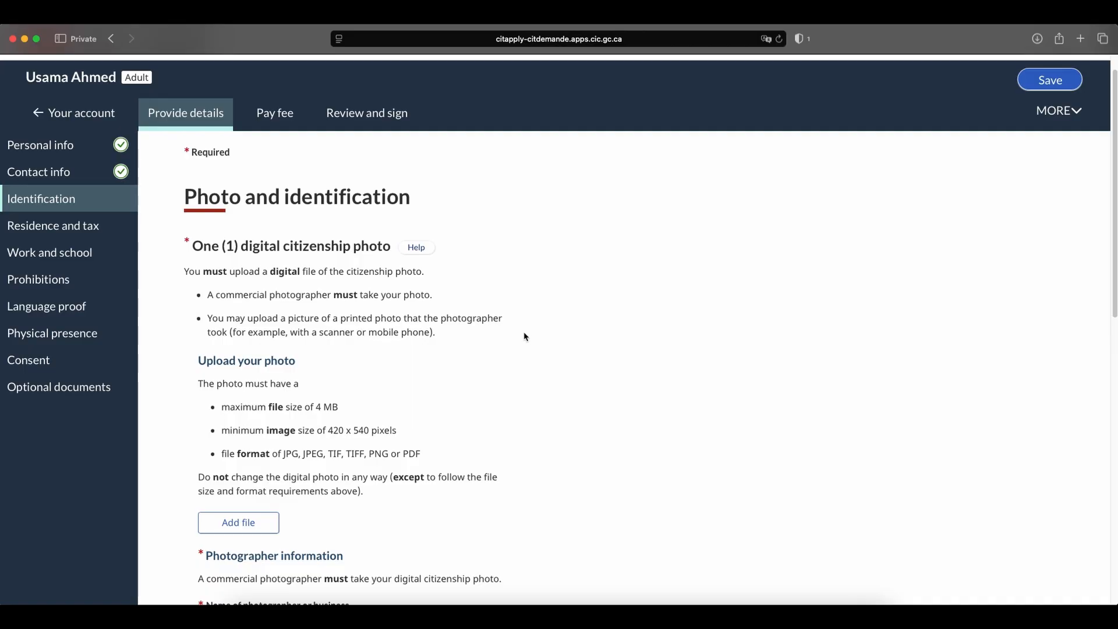
pyautogui.scroll(-2, 525, 337)
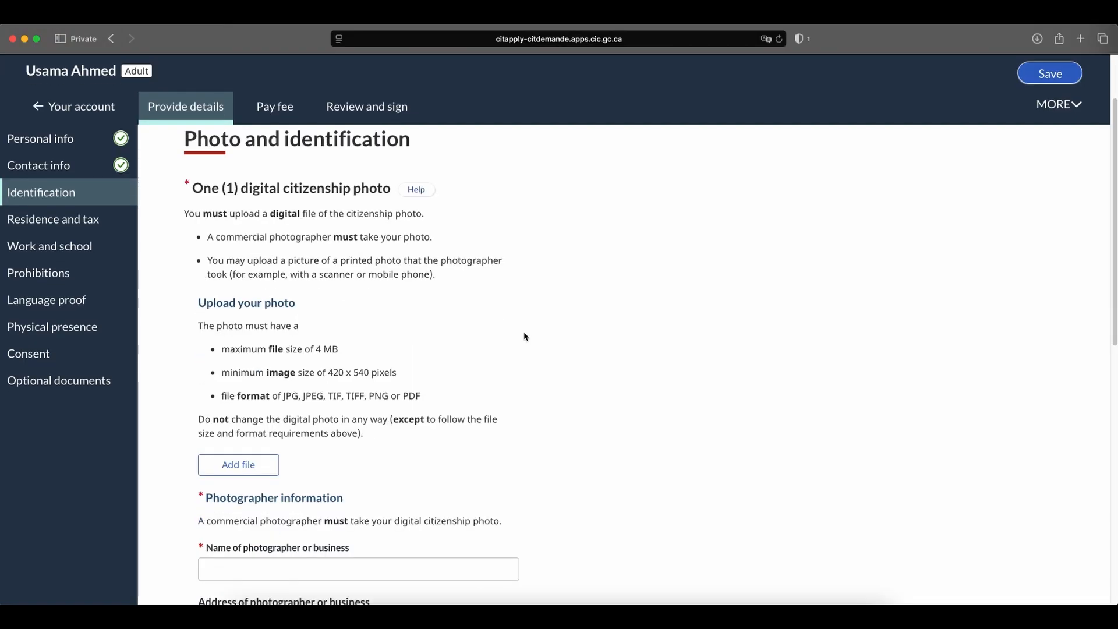
pyautogui.scroll(-3, 518, 334)
pyautogui.scroll(4, 519, 335)
pyautogui.click(238, 464)
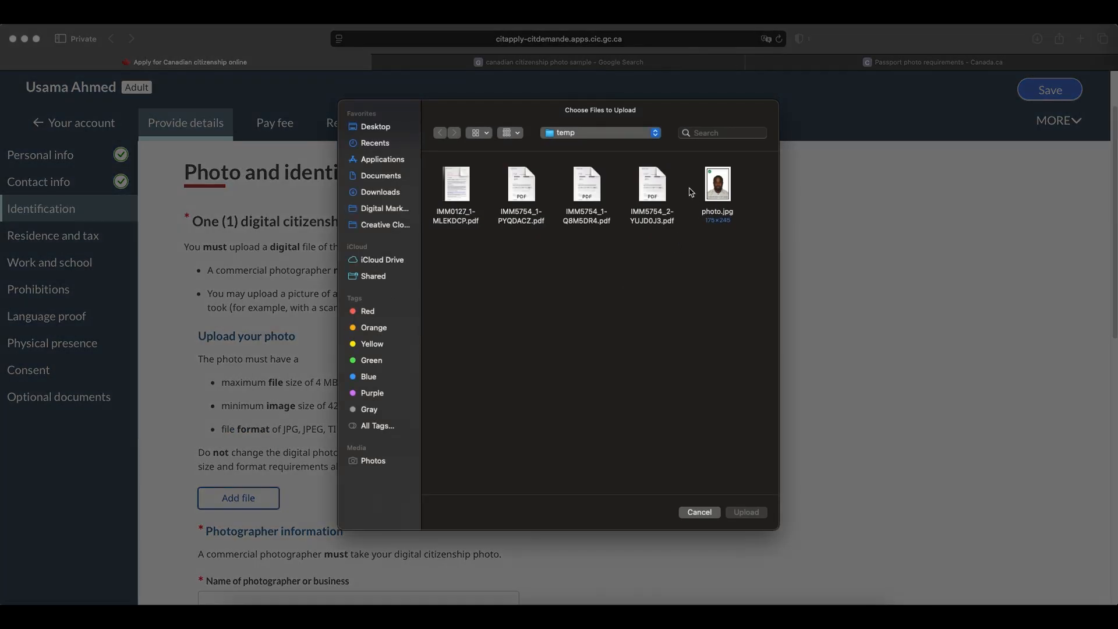
pyautogui.doubleClick(725, 189)
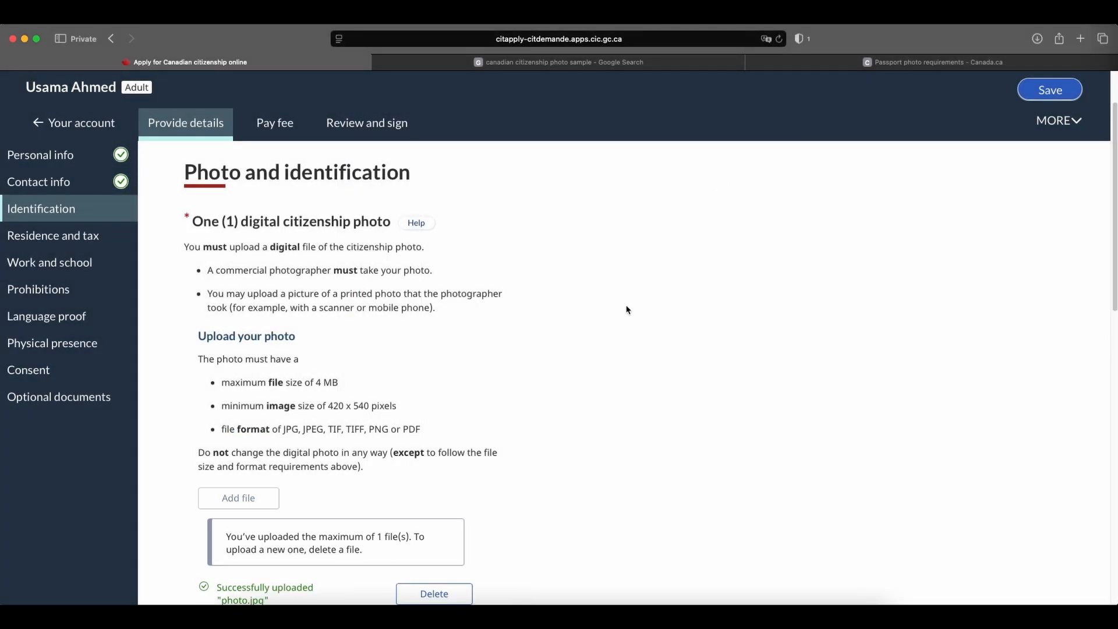
# Preview the uploaded photo.jpg citizenship photo, then close the preview.
pyautogui.scroll(-2, 625, 310)
pyautogui.scroll(-4, 627, 309)
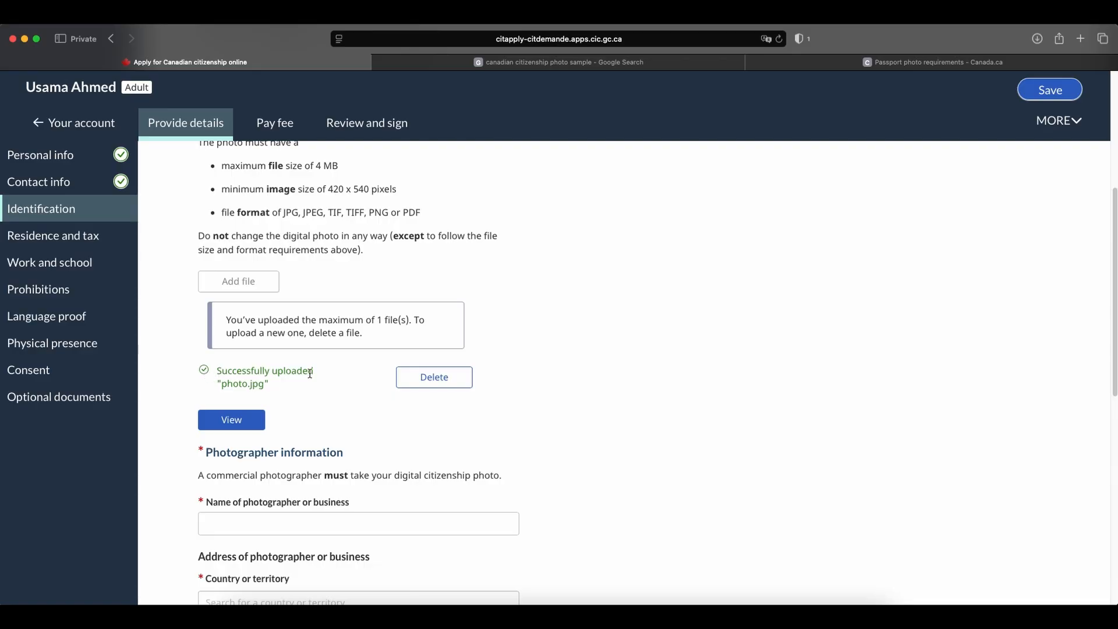
pyautogui.click(220, 415)
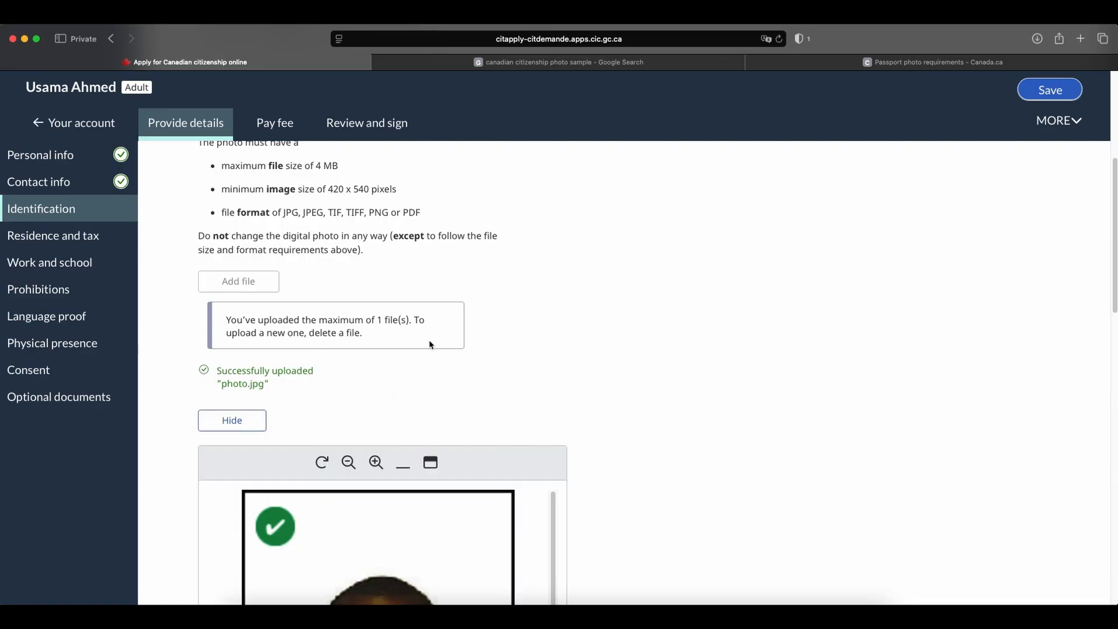
pyautogui.scroll(-6, 658, 356)
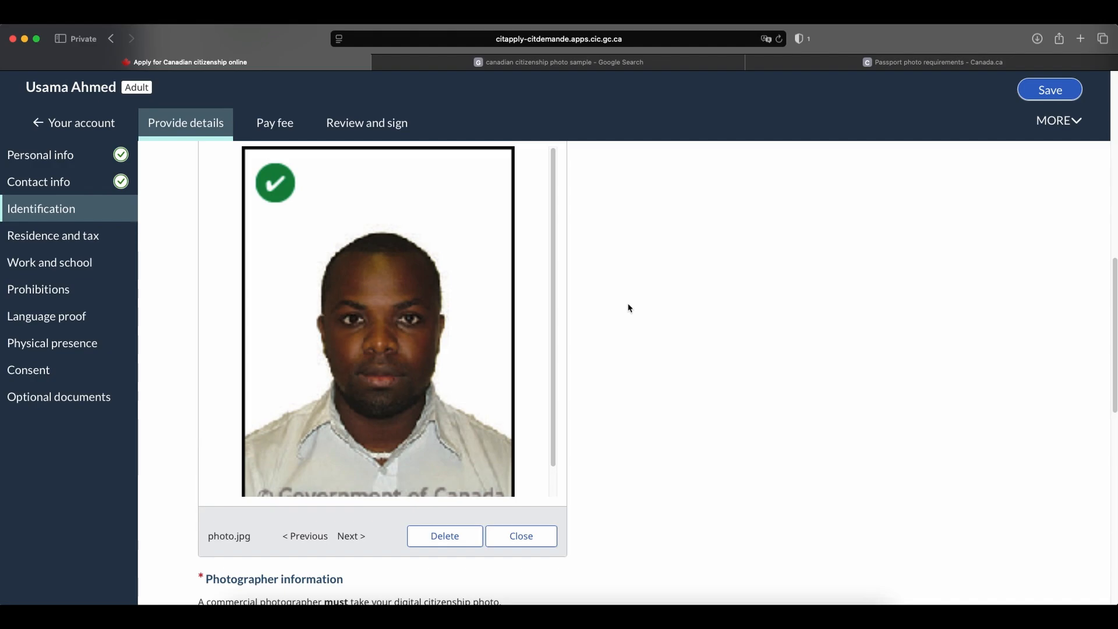
pyautogui.click(541, 536)
pyautogui.scroll(4, 455, 294)
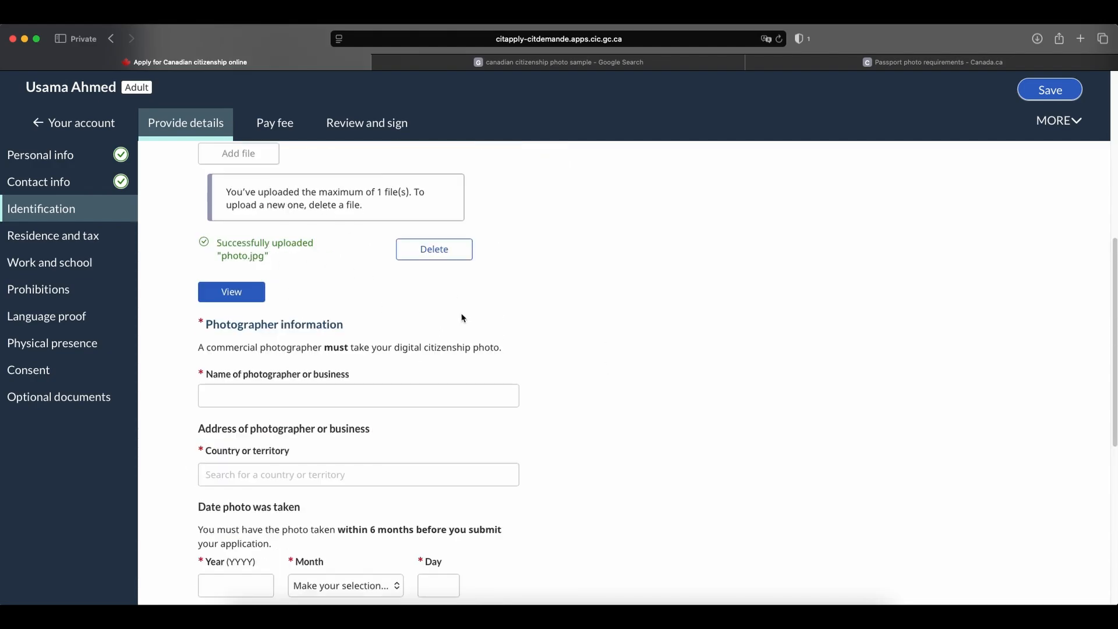
pyautogui.scroll(2, 462, 317)
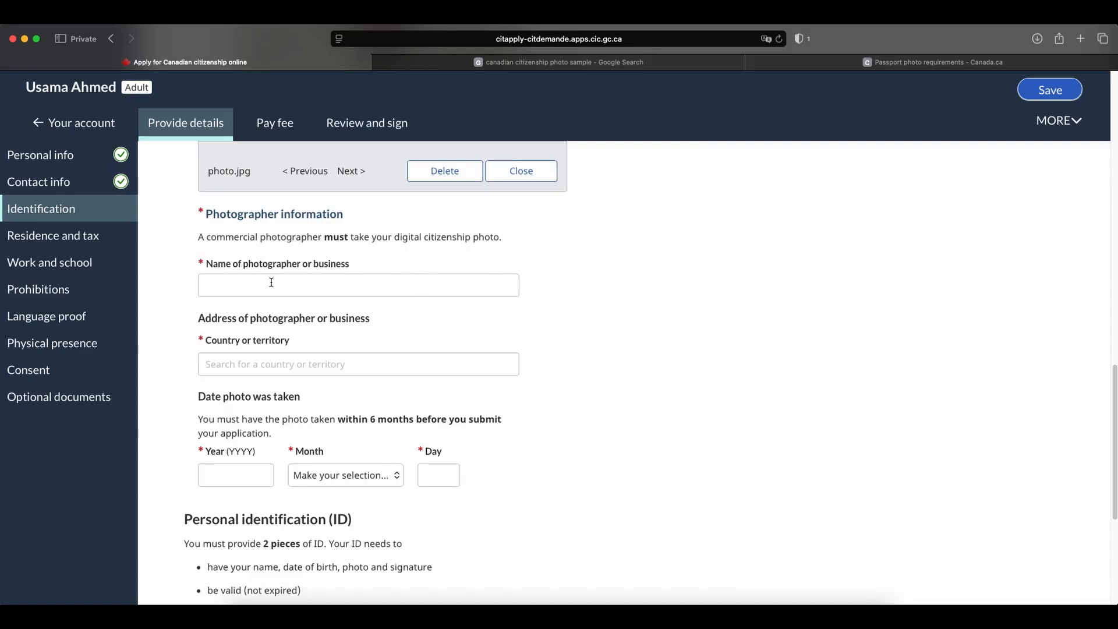
# Enter "shoppers drugmart" as the name of the photographer or business.
pyautogui.click(271, 282)
pyautogui.write('s')
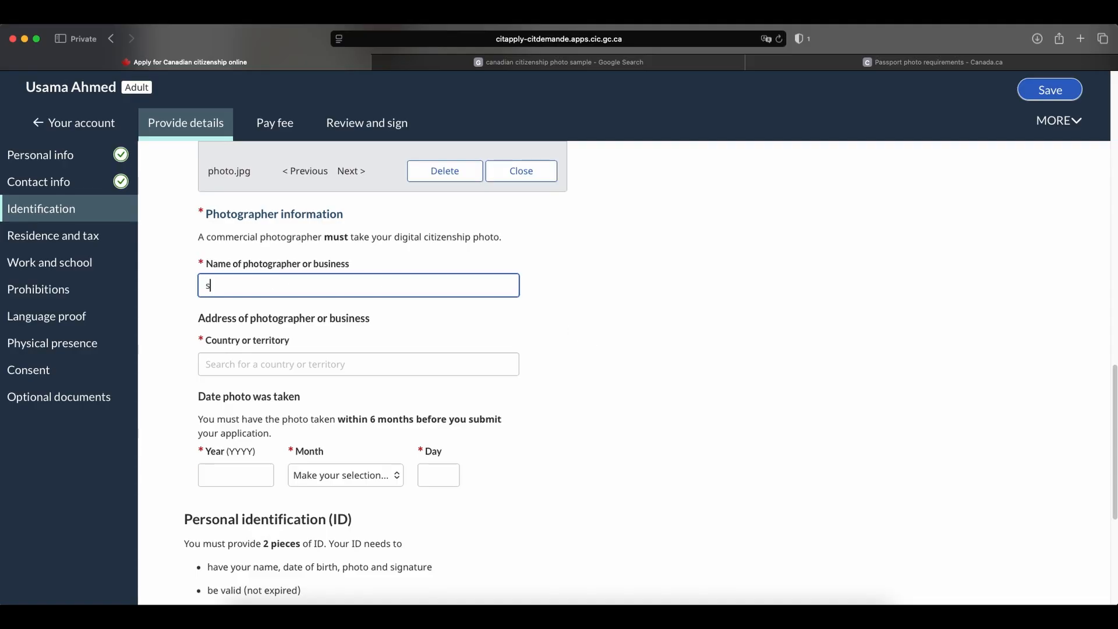
pyautogui.write('hoppers drugmart')
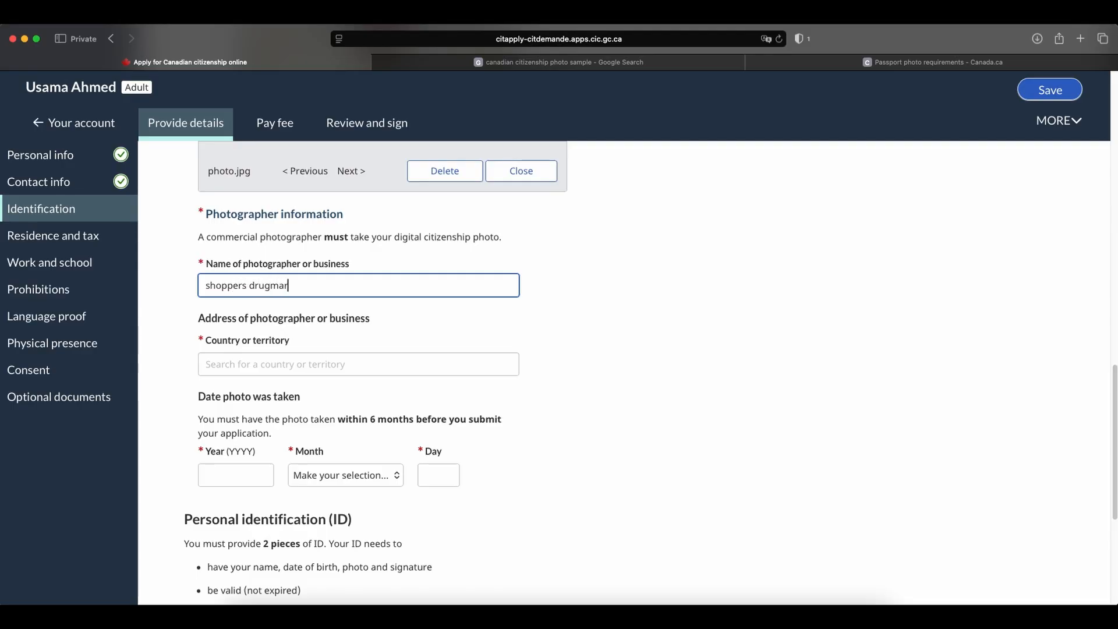
# Set the photographer's country to Canada, search the address for "shoppers toronto" and choose the first suggested address.
pyautogui.click(271, 367)
pyautogui.write('cana')
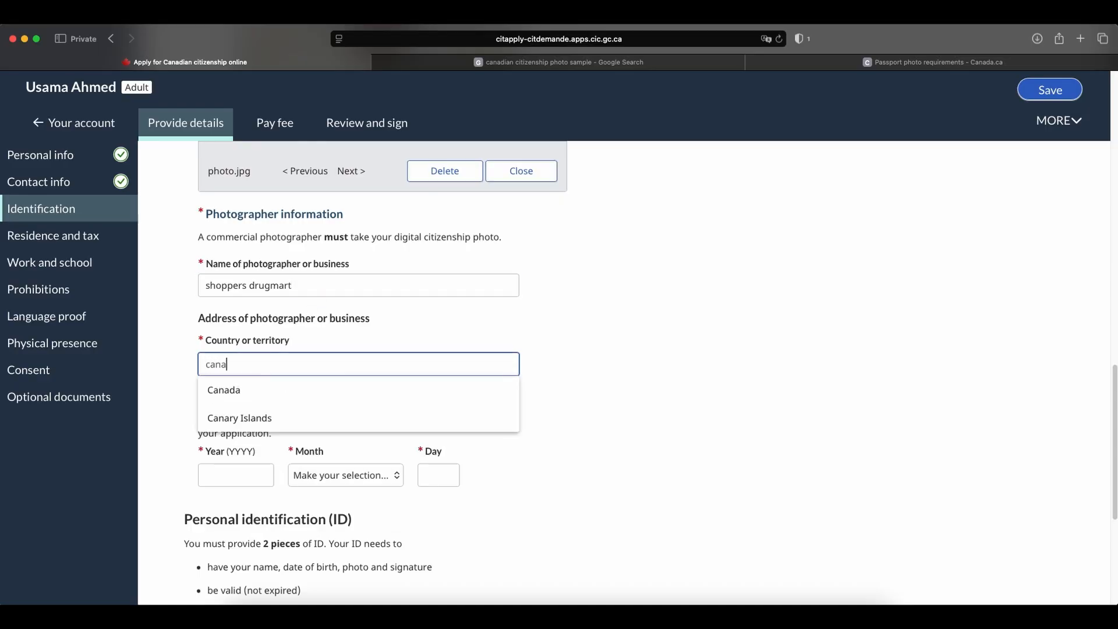
pyautogui.click(276, 389)
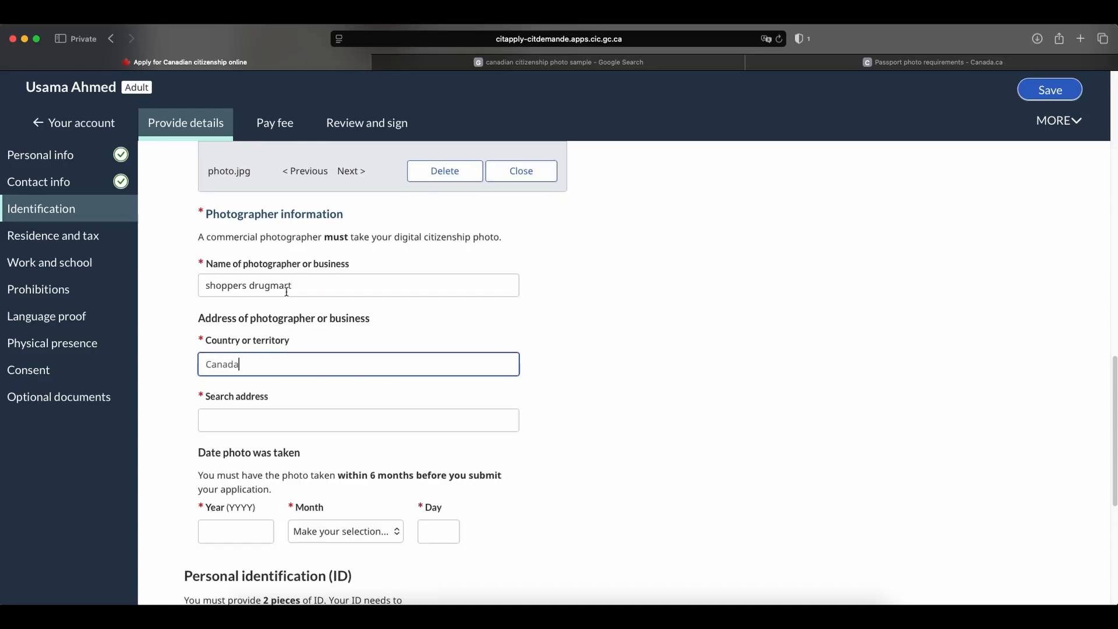
pyautogui.click(314, 420)
pyautogui.write('shopper')
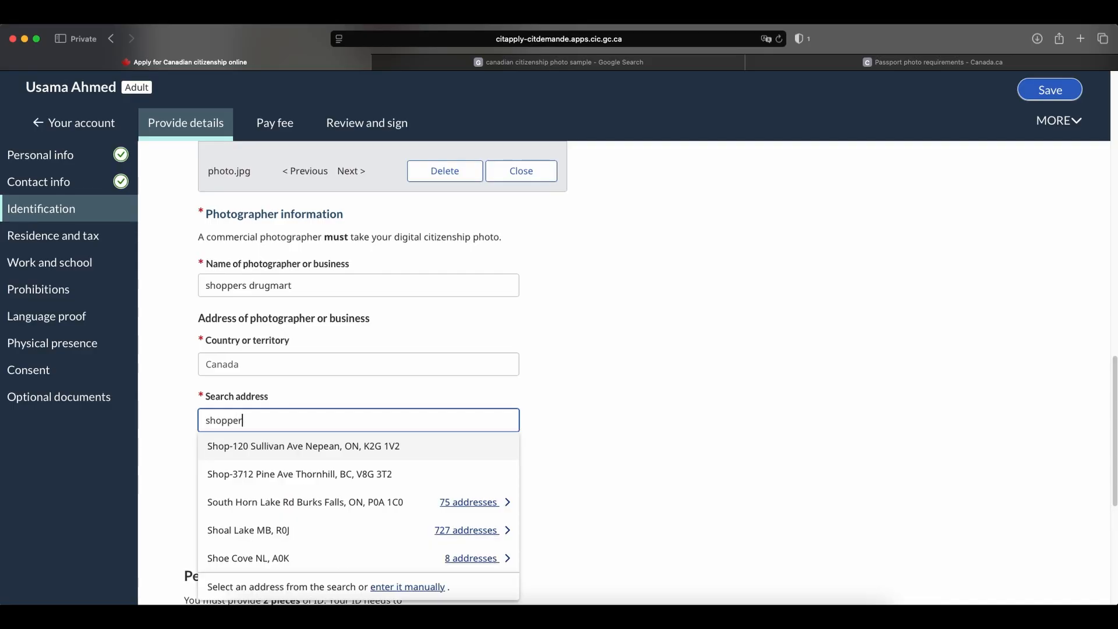
pyautogui.write('s toronto')
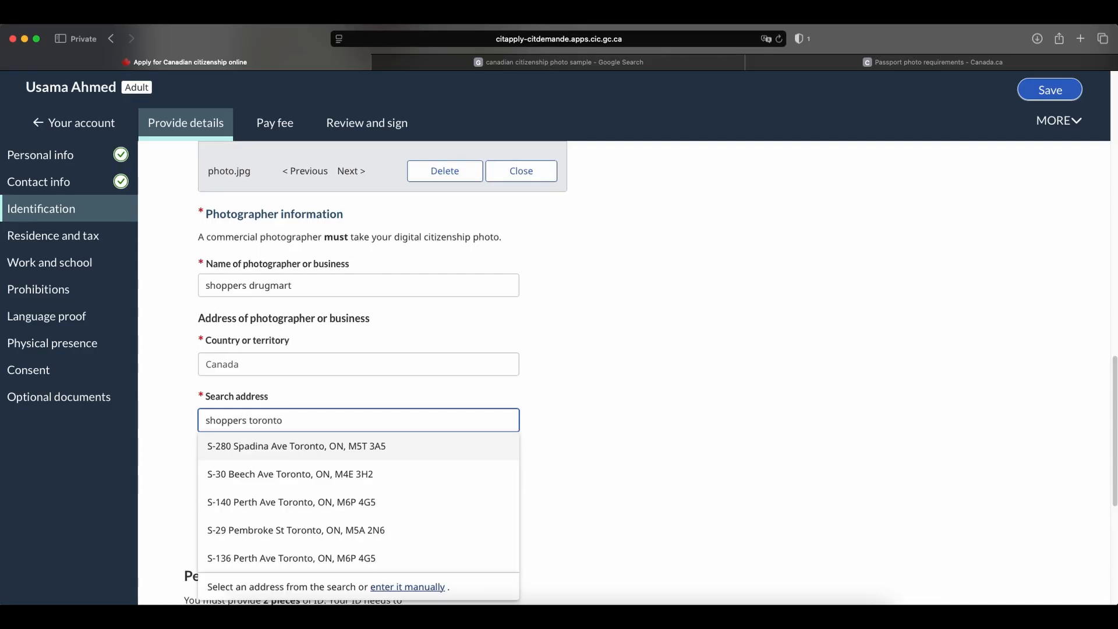
pyautogui.click(287, 446)
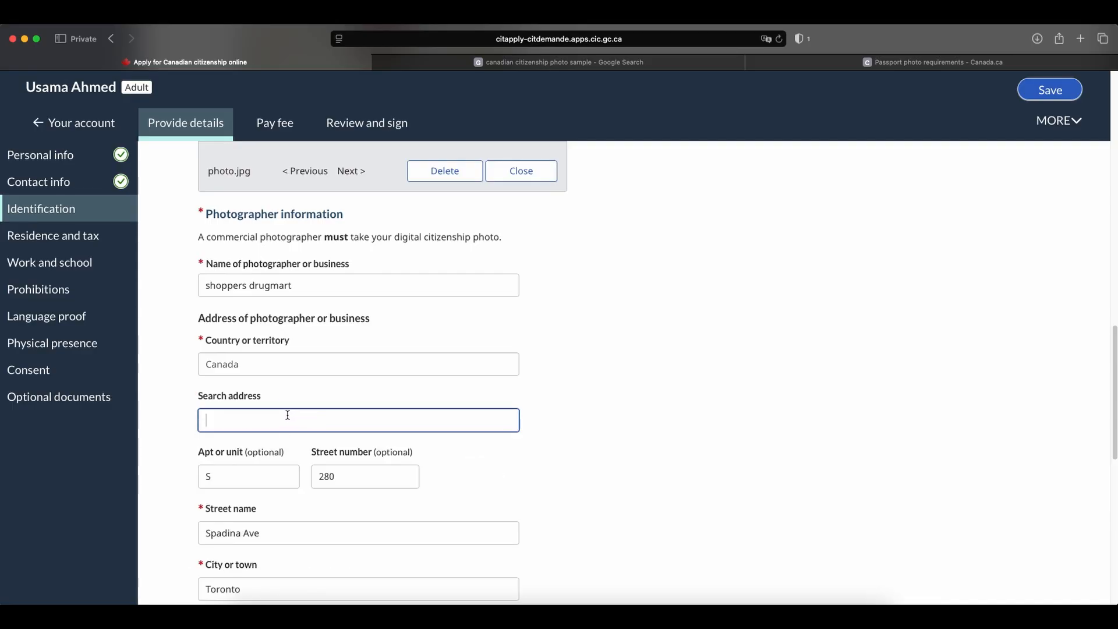
# Set the date the photo was taken to 23 July 2026.
pyautogui.scroll(-3, 433, 400)
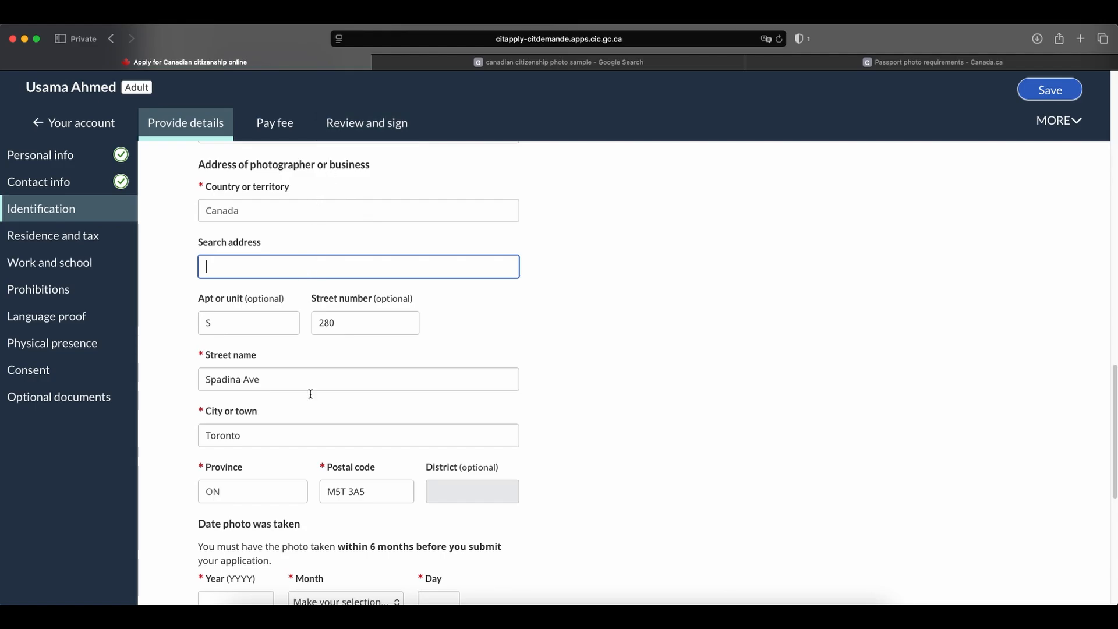
pyautogui.scroll(-2, 535, 406)
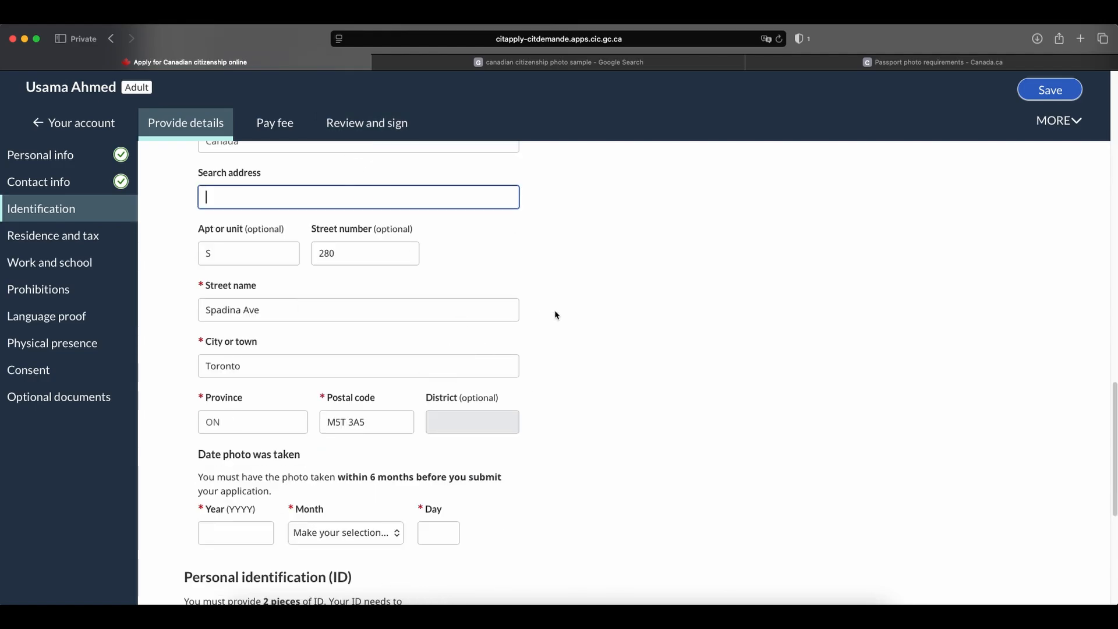
pyautogui.scroll(-1, 555, 315)
pyautogui.scroll(-3, 595, 363)
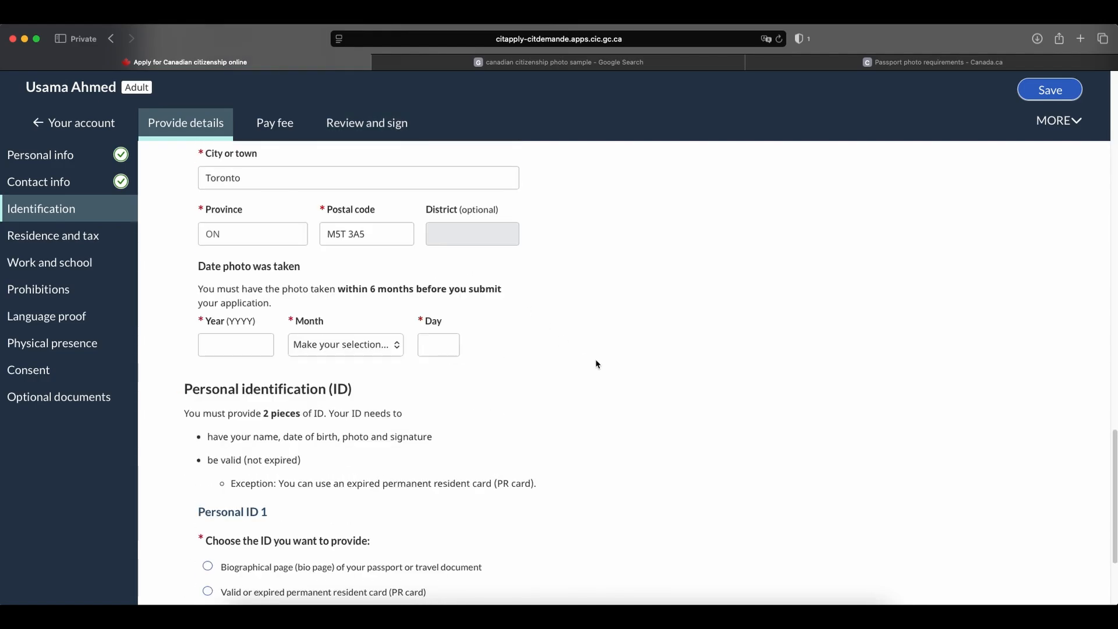
pyautogui.scroll(4, 583, 355)
pyautogui.scroll(-2, 395, 337)
pyautogui.scroll(-1, 350, 373)
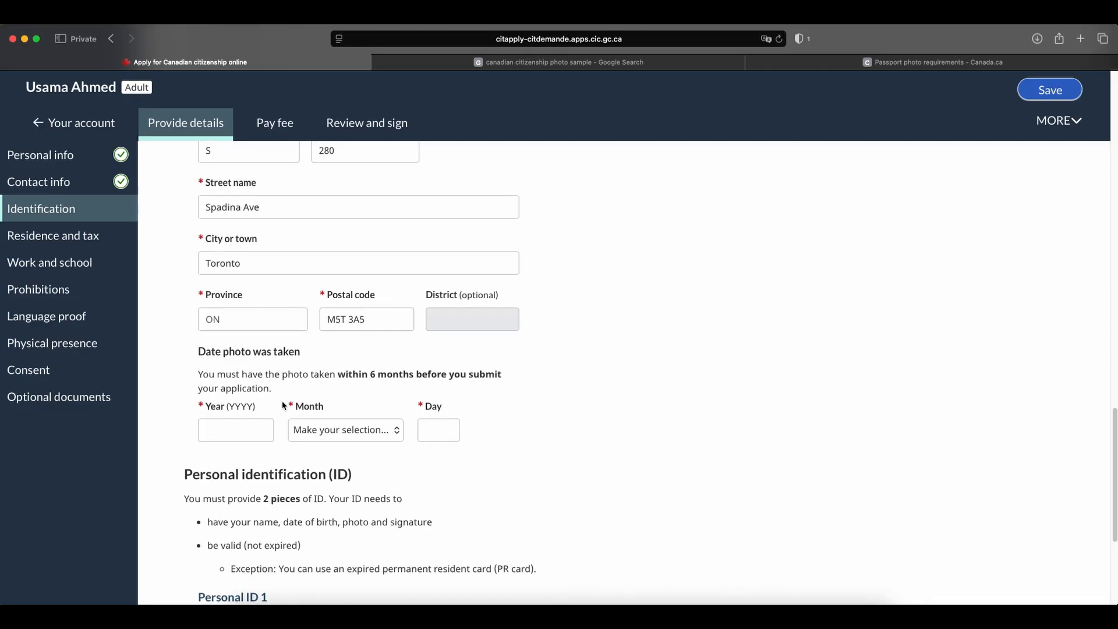
pyautogui.click(241, 426)
pyautogui.write('2026')
pyautogui.press('Tab')
pyautogui.write('june')
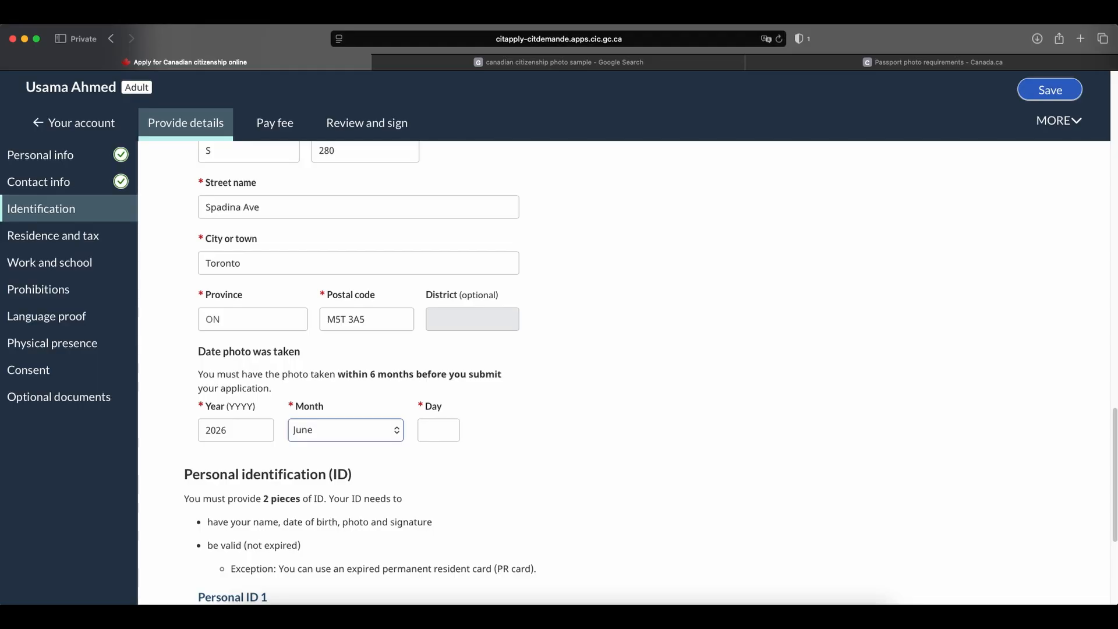
pyautogui.press('Down')
pyautogui.click(447, 432)
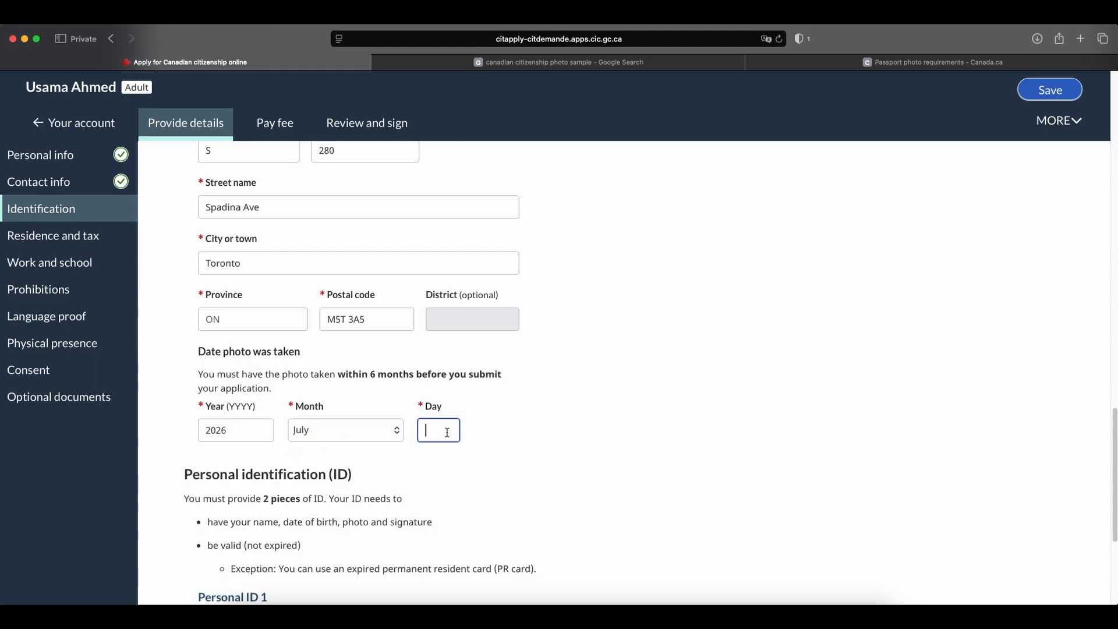
pyautogui.write('23')
pyautogui.click(539, 447)
# Choose the valid or expired permanent resident card as Personal ID 1 and upload PR Card.pdf.
pyautogui.scroll(-5, 524, 390)
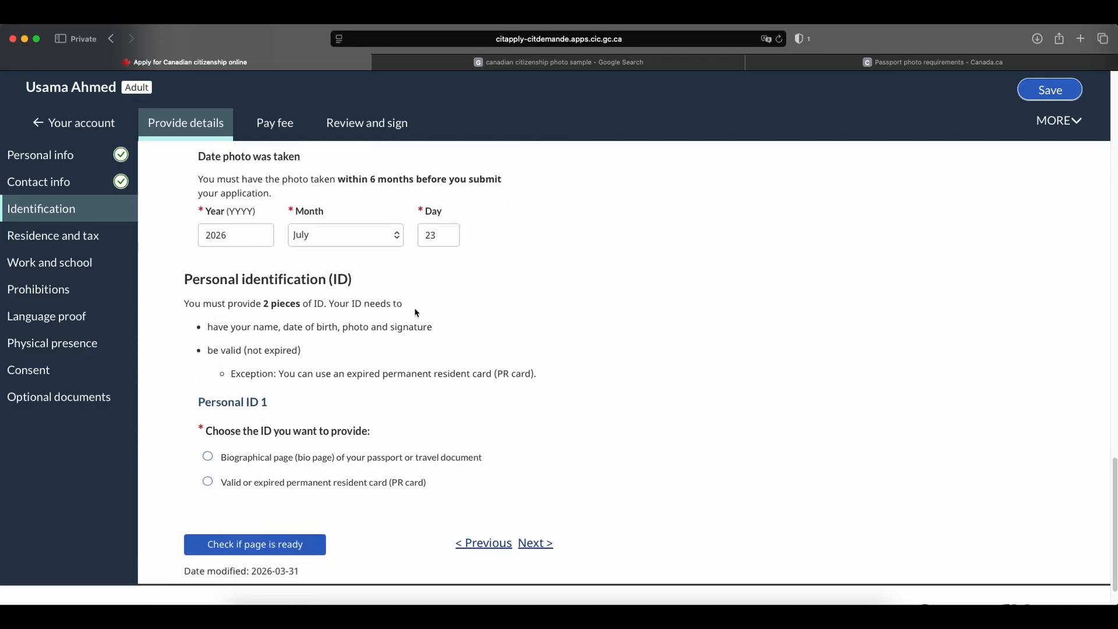
pyautogui.scroll(-1, 417, 312)
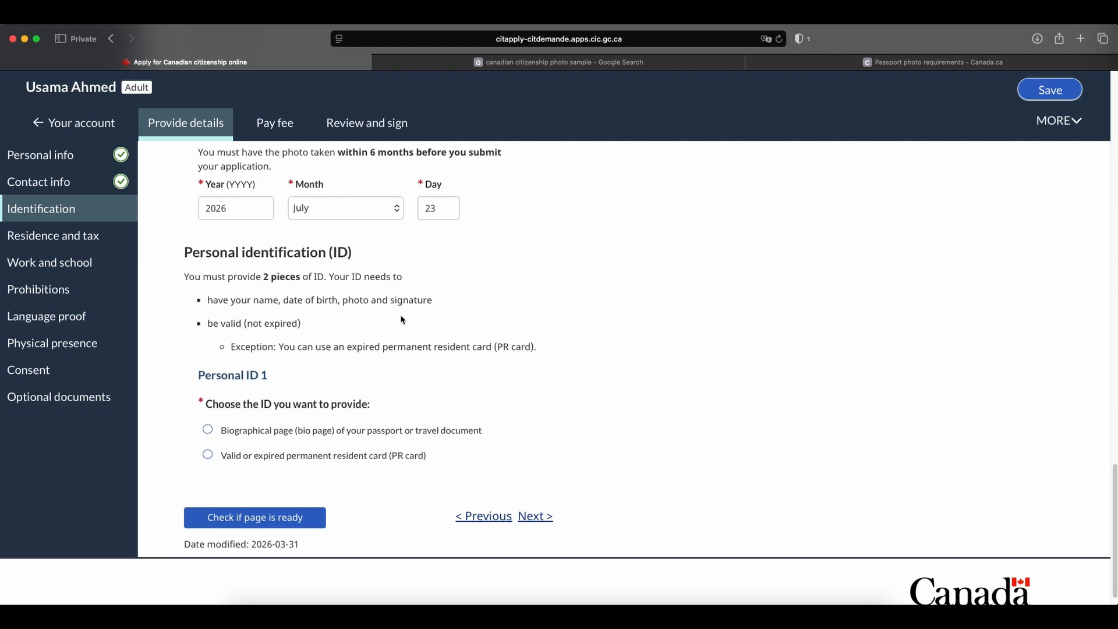
pyautogui.click(208, 455)
pyautogui.scroll(-10, 210, 460)
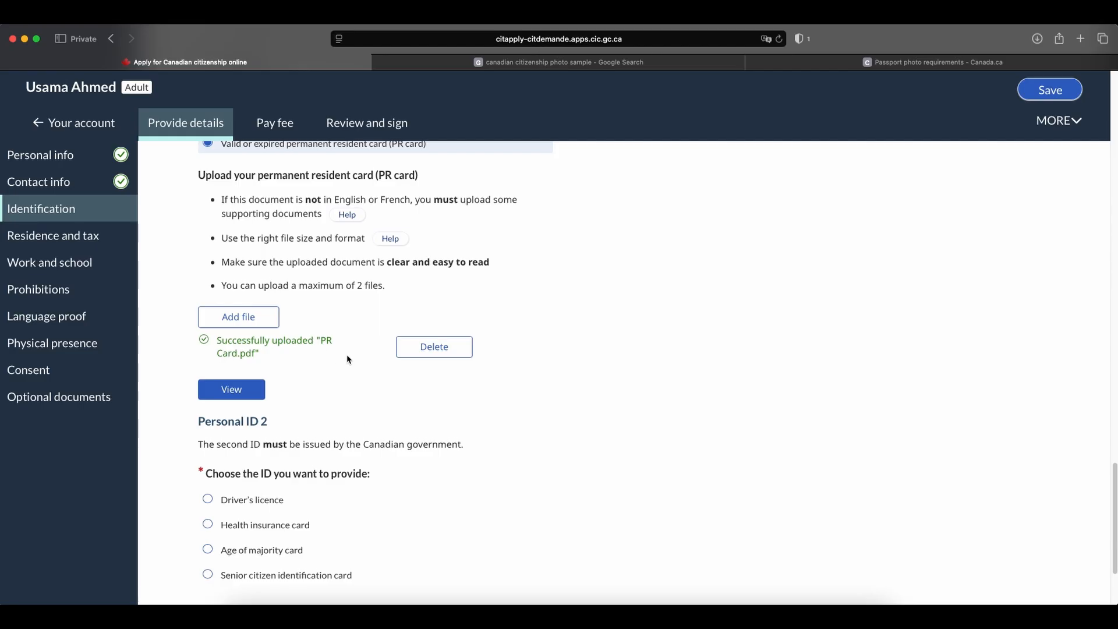
# Choose the driver's licence as Personal ID 2 and upload Drivers License.pdf.
pyautogui.scroll(-3, 347, 359)
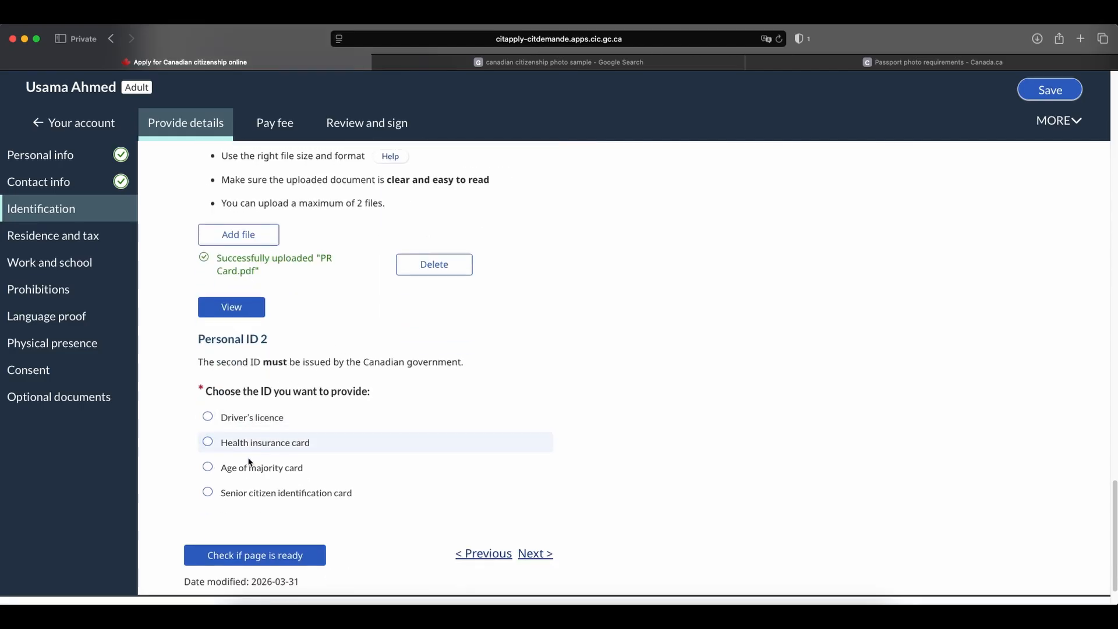
pyautogui.click(251, 420)
pyautogui.scroll(-5, 472, 405)
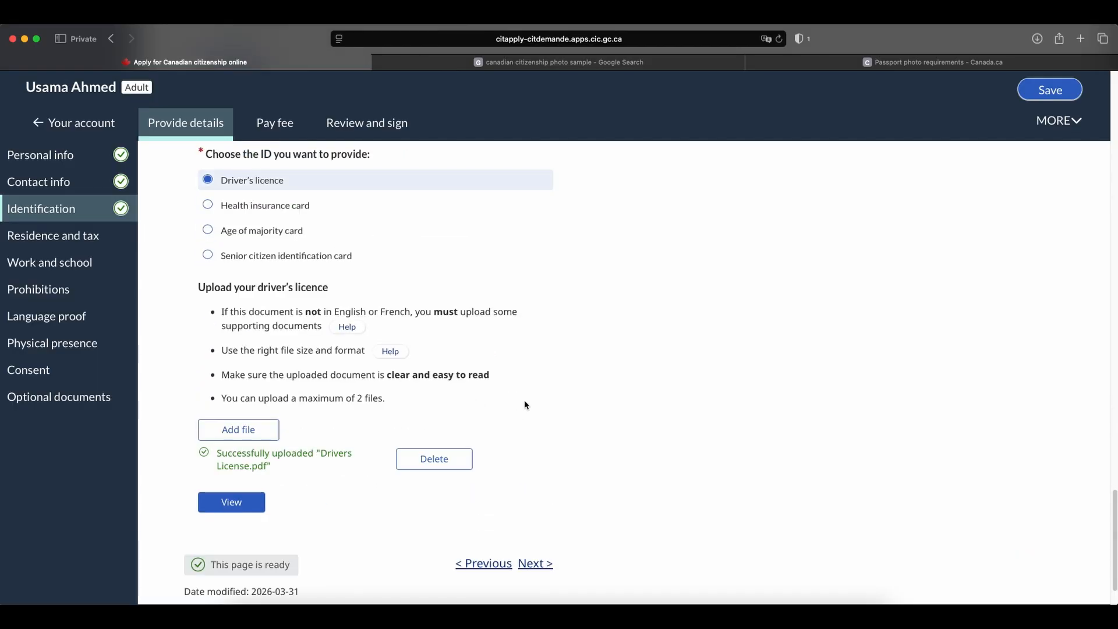
pyautogui.scroll(-2, 527, 404)
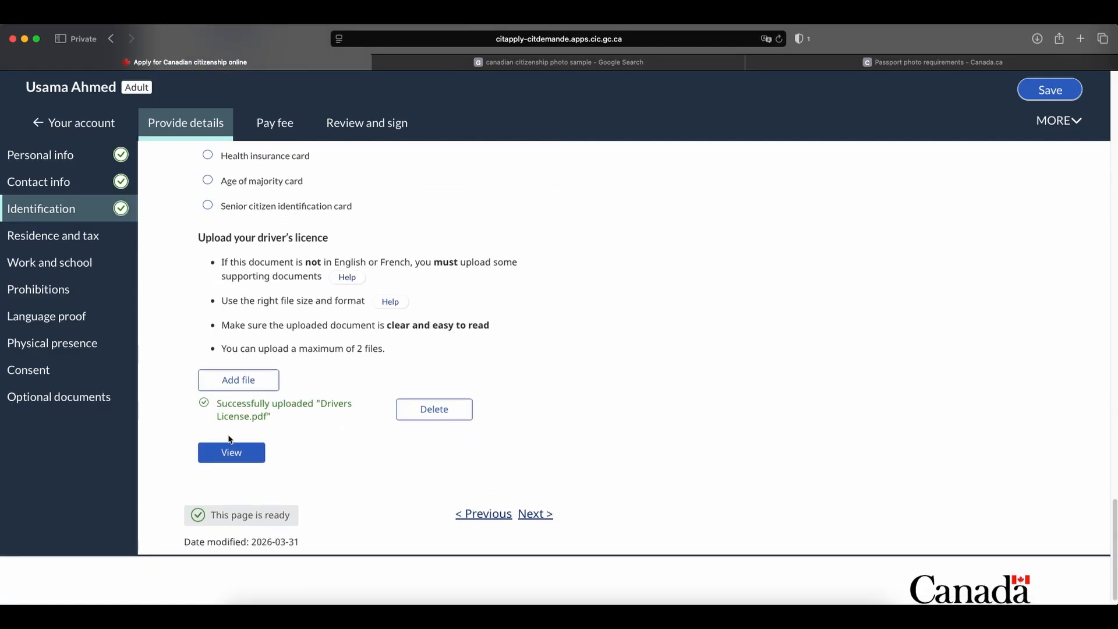
# Continue to the Residence and tax page and set the new address's From date to 01 January 2021.
pyautogui.click(530, 513)
pyautogui.scroll(10, 574, 341)
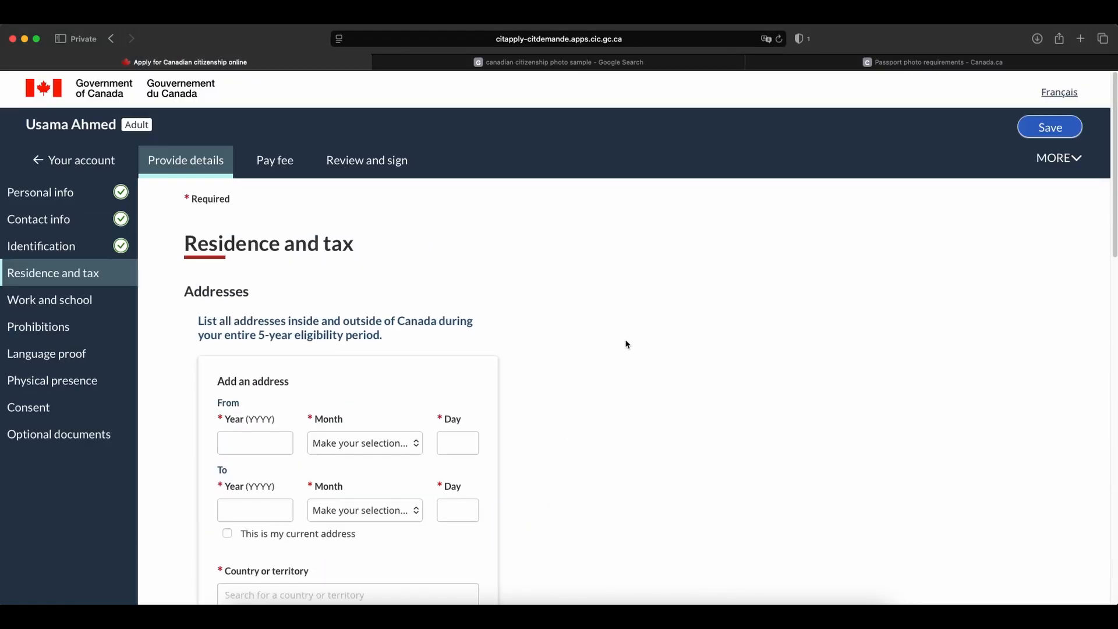
pyautogui.scroll(-3, 626, 344)
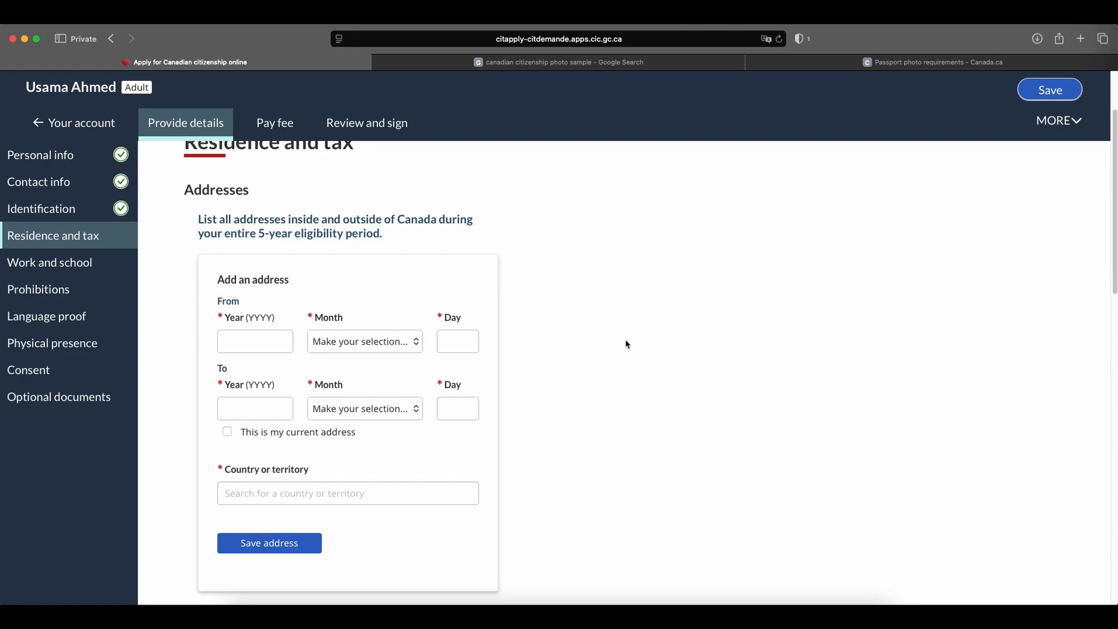
pyautogui.click(256, 348)
pyautogui.write('2021')
pyautogui.click(324, 349)
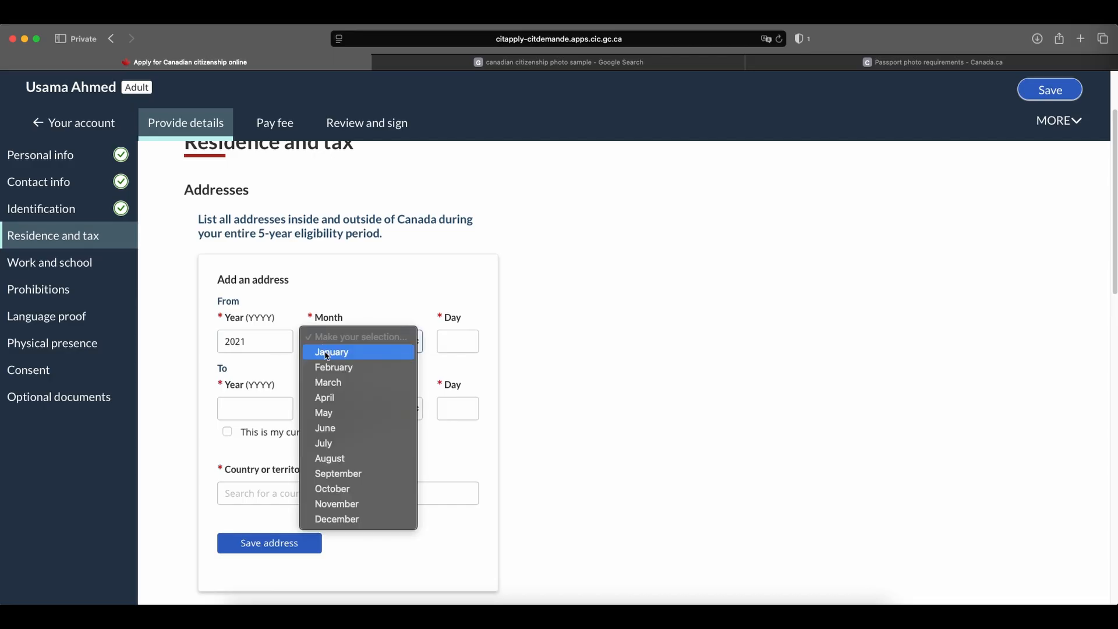
pyautogui.click(327, 352)
pyautogui.click(453, 341)
pyautogui.write('01')
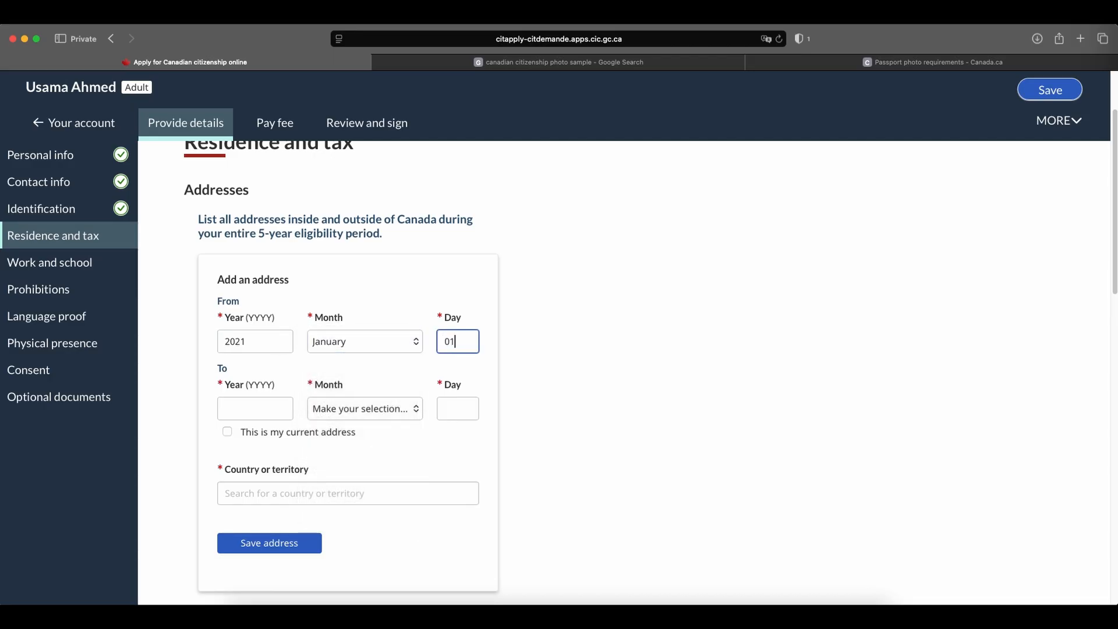
pyautogui.click(257, 415)
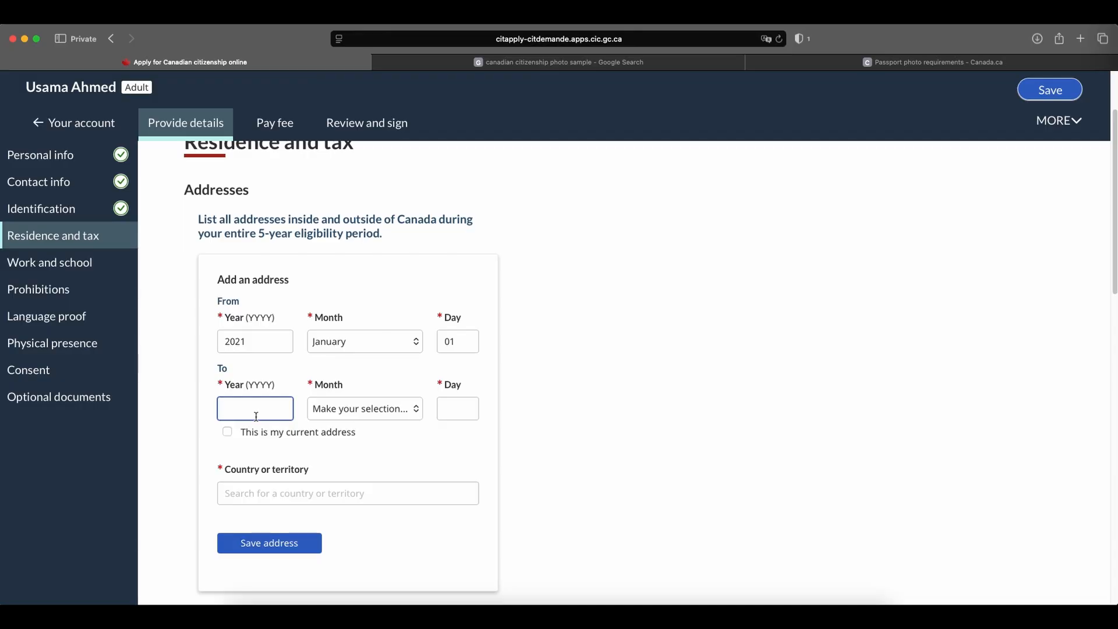
pyautogui.write('2026')
pyautogui.click(354, 408)
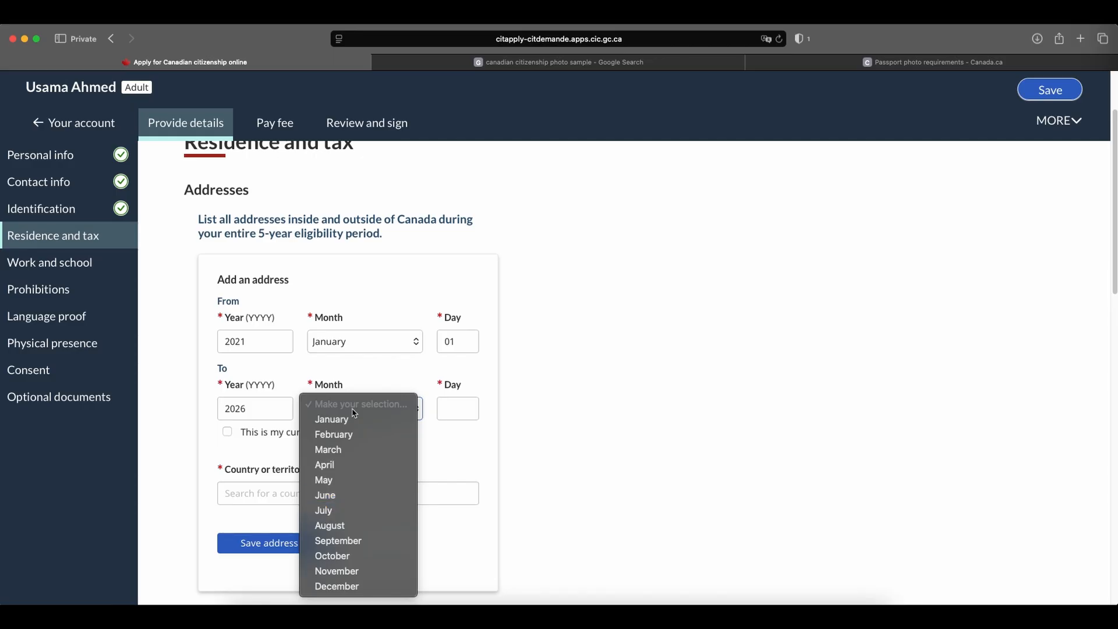
pyautogui.press('Return')
pyautogui.click(441, 407)
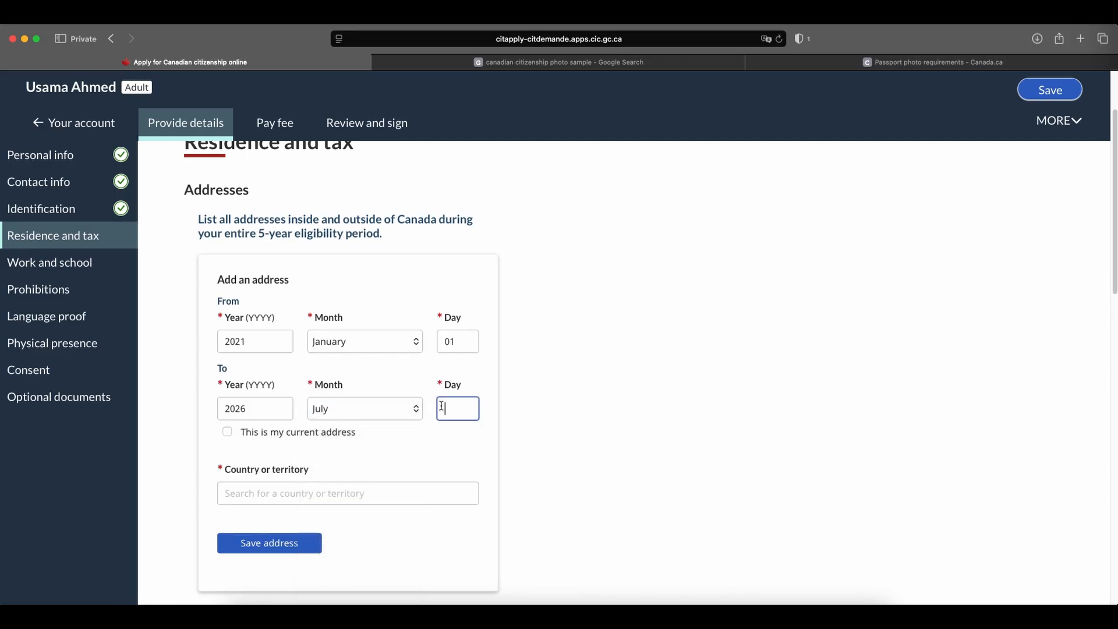
pyautogui.write('26')
pyautogui.click(527, 450)
# Mark the address being added as the applicant's current address.
pyautogui.scroll(-2, 408, 396)
pyautogui.click(227, 373)
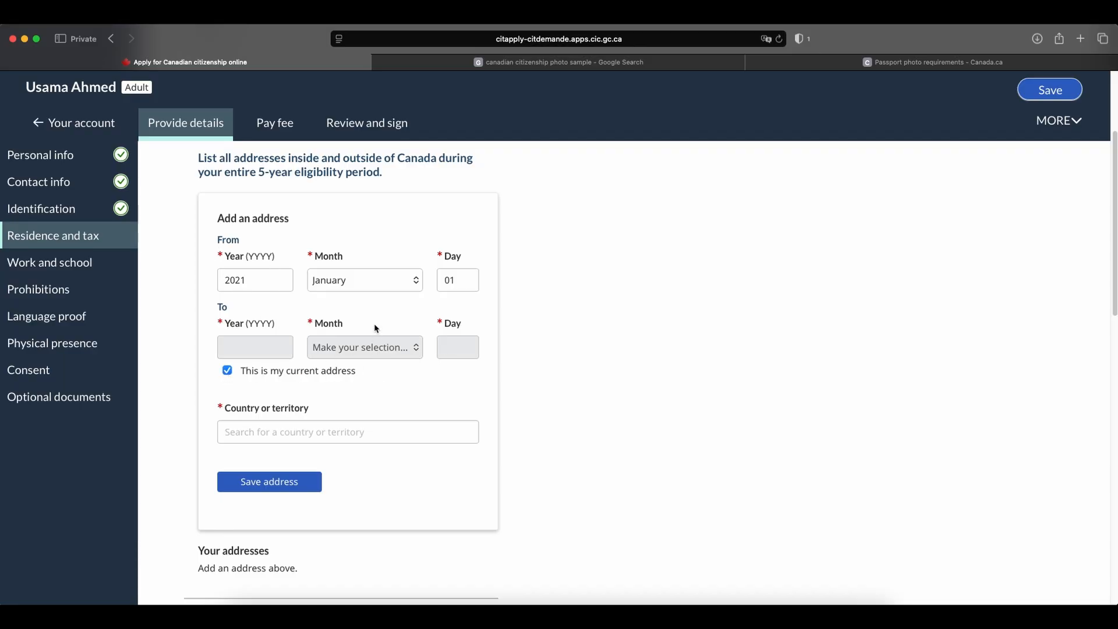
# Set the country or territory of the address being added to Canada.
pyautogui.scroll(-2, 623, 419)
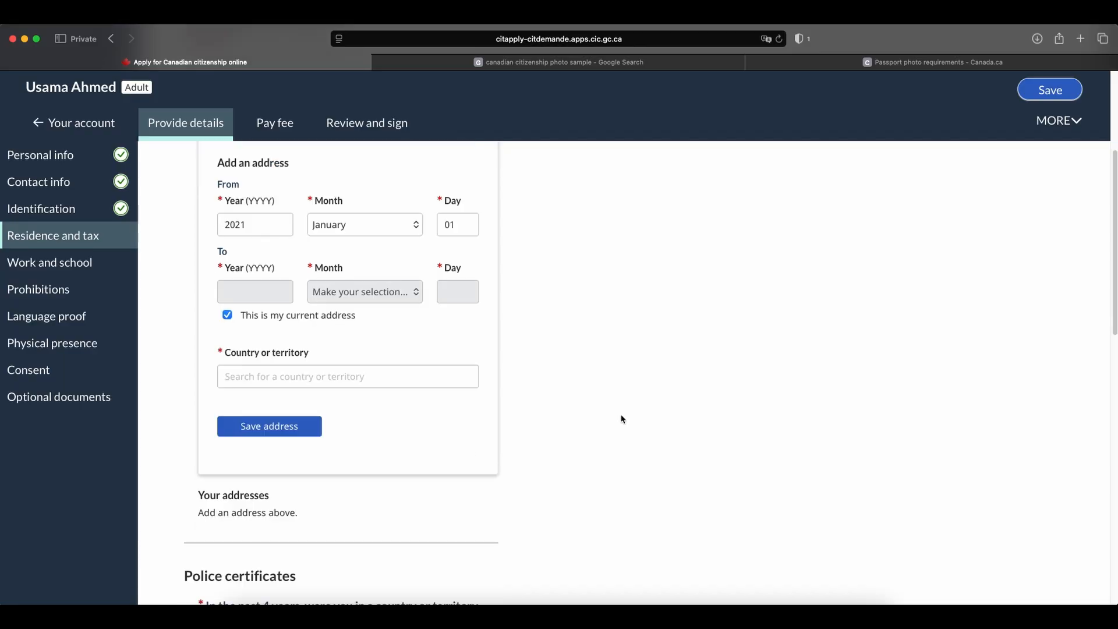
pyautogui.click(266, 376)
pyautogui.write('cana')
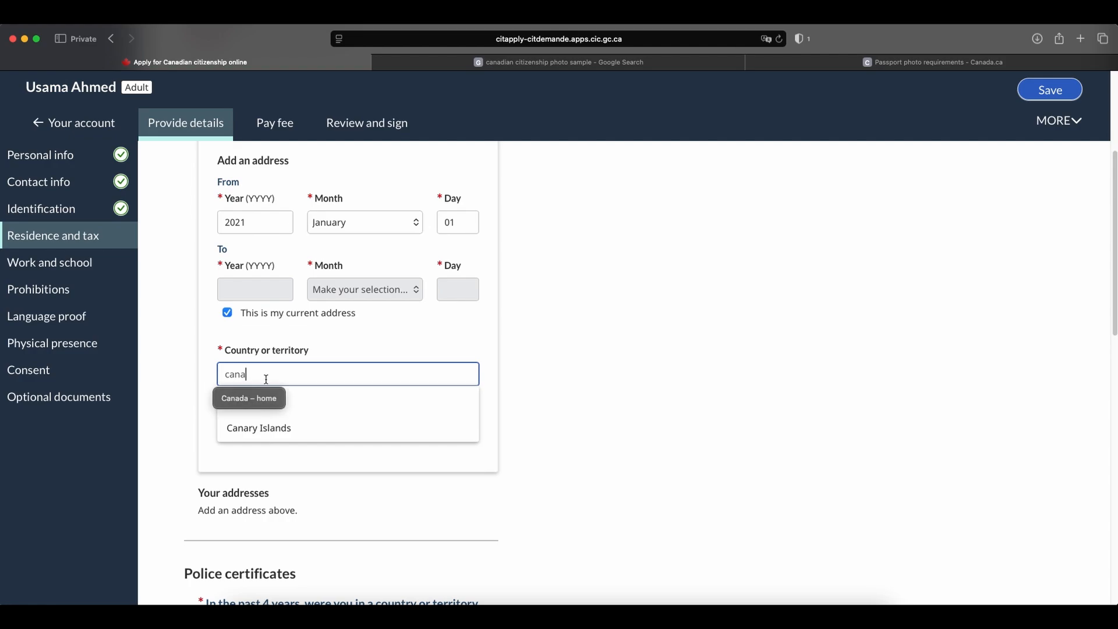
pyautogui.click(322, 396)
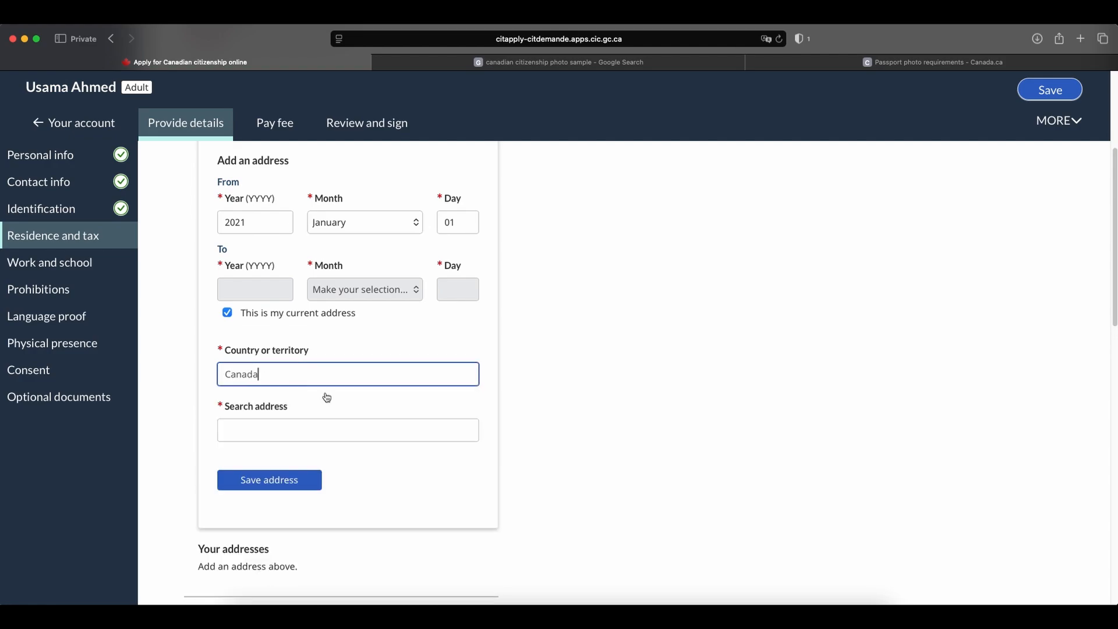
pyautogui.click(274, 487)
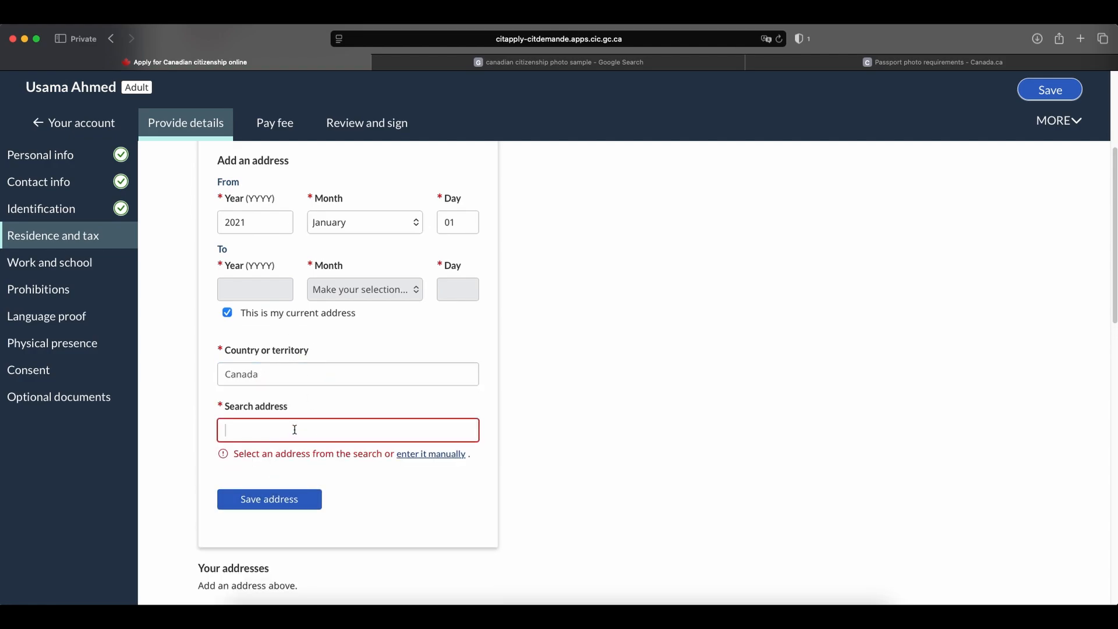
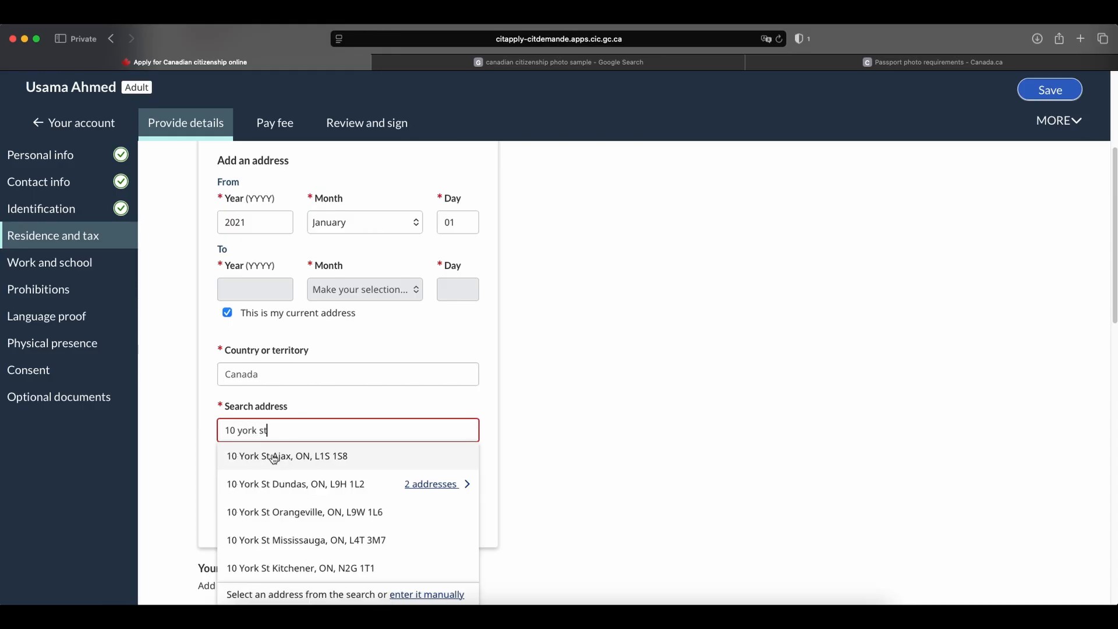
# Look up the applicant's street address, pick the Ajax, ON match and save it to the residence history.
pyautogui.click(274, 458)
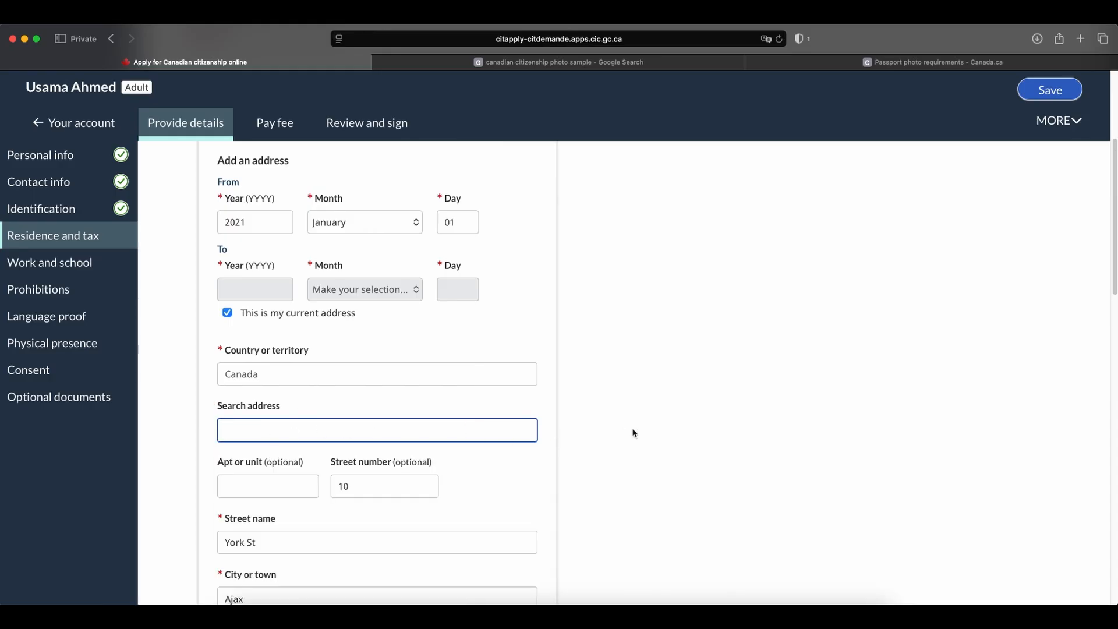
pyautogui.scroll(-5, 634, 432)
pyautogui.click(282, 419)
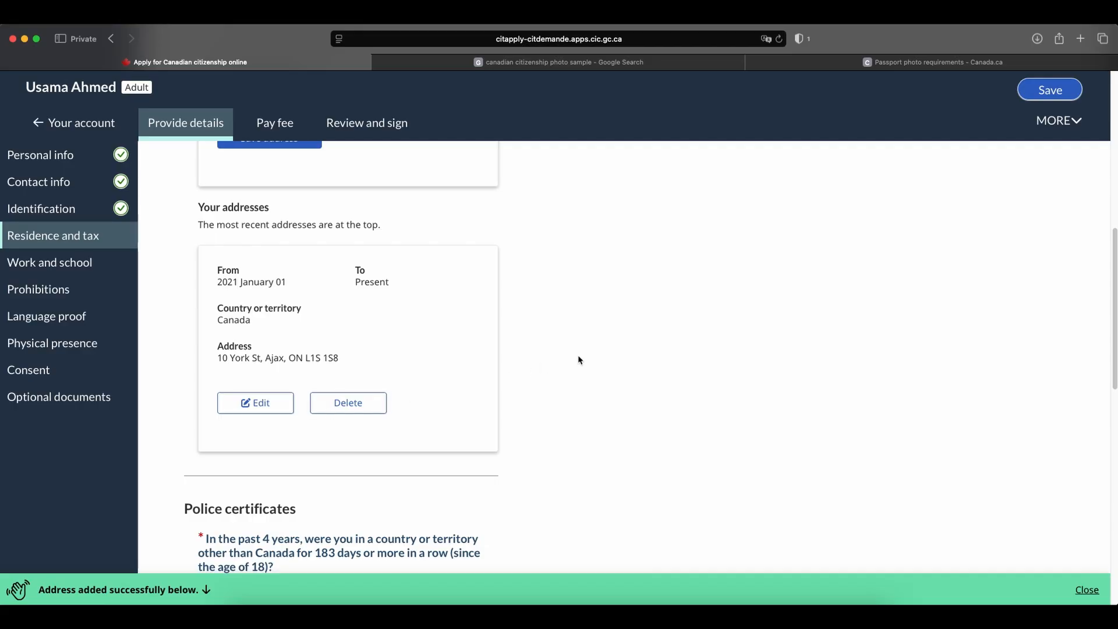
# Answer No to spending 183 or more days in a row outside Canada and Yes to having a SIN, TTN or ITN.
pyautogui.scroll(-5, 577, 359)
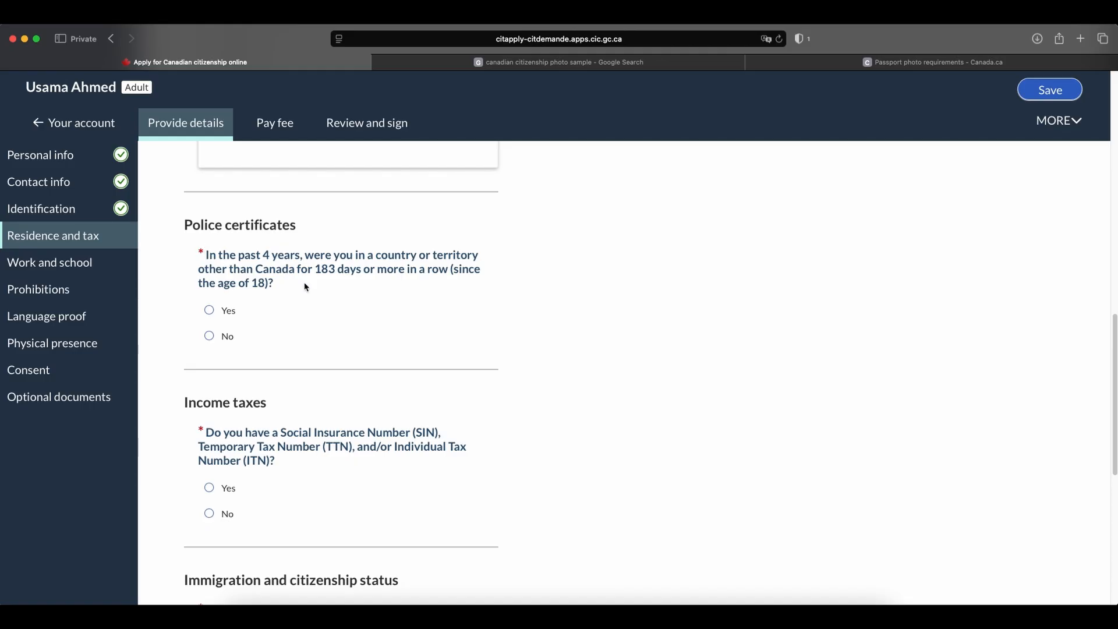
pyautogui.click(223, 338)
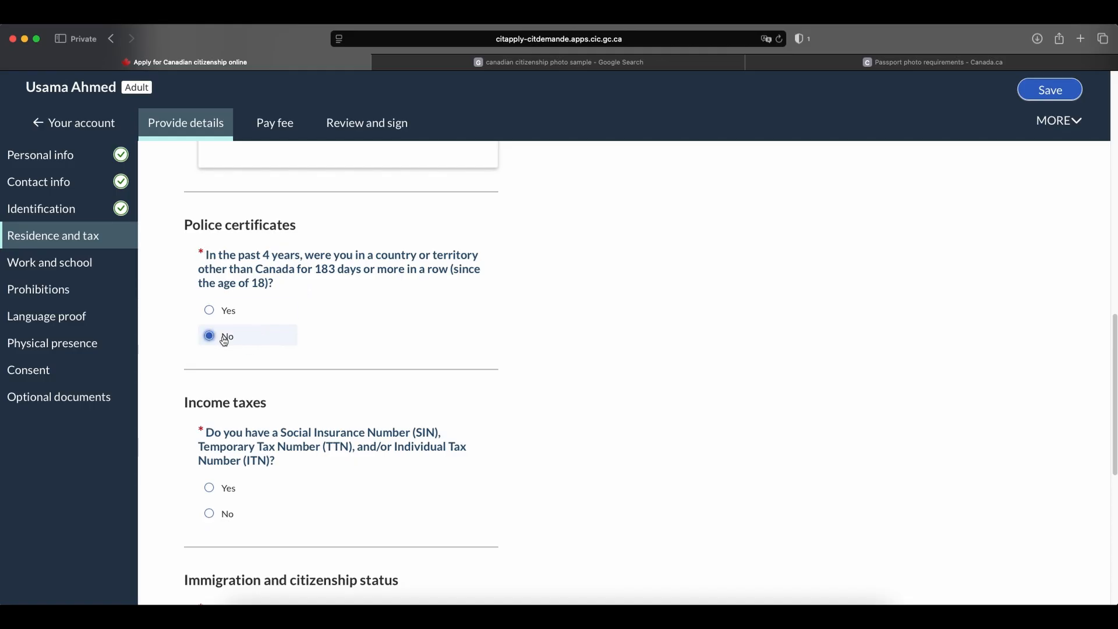
pyautogui.scroll(-2, 225, 340)
pyautogui.click(212, 394)
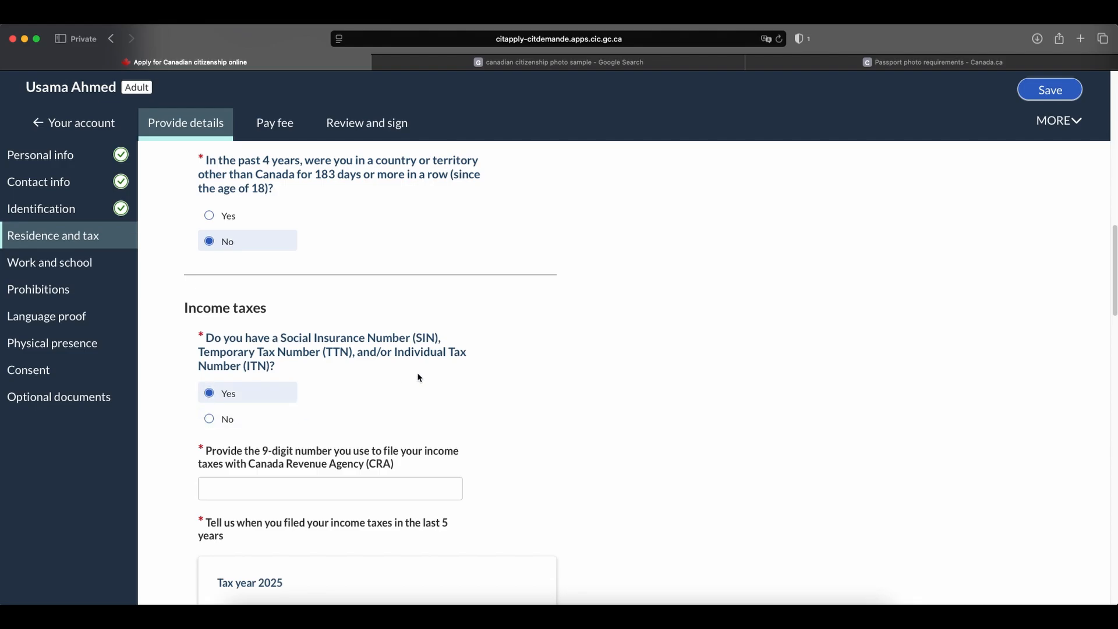
# Enter the applicant's 9-digit number used to file income taxes with the Canada Revenue Agency.
pyautogui.scroll(-3, 419, 378)
pyautogui.click(318, 373)
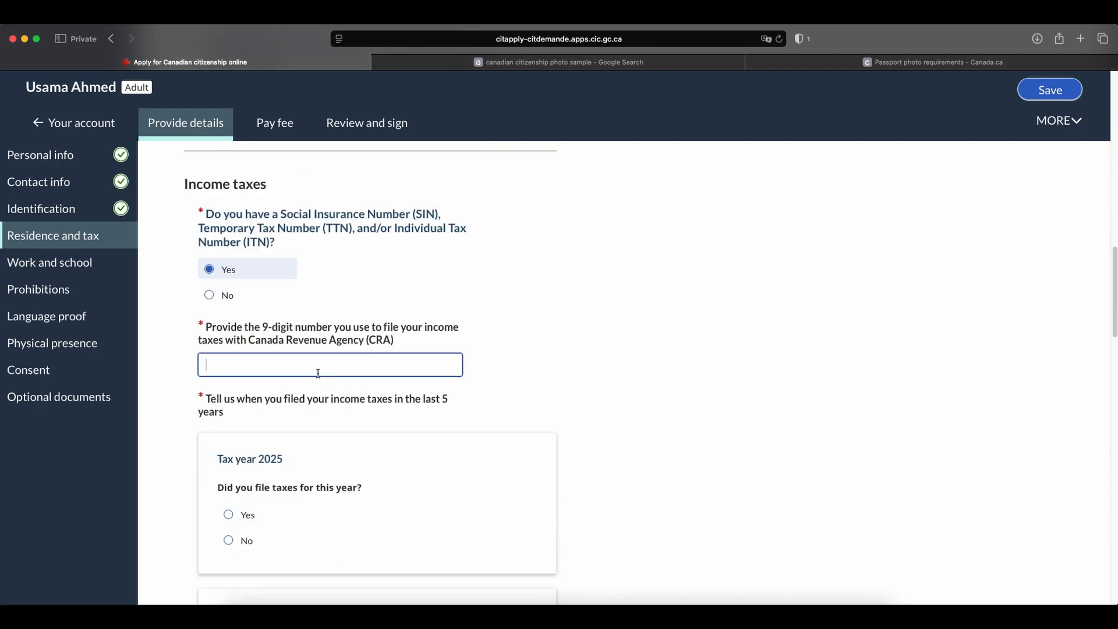
pyautogui.write('111111111')
# Mark income taxes as filed for each of the tax years 2025, 2024, 2023, 2022 and 2021.
pyautogui.scroll(-3, 456, 369)
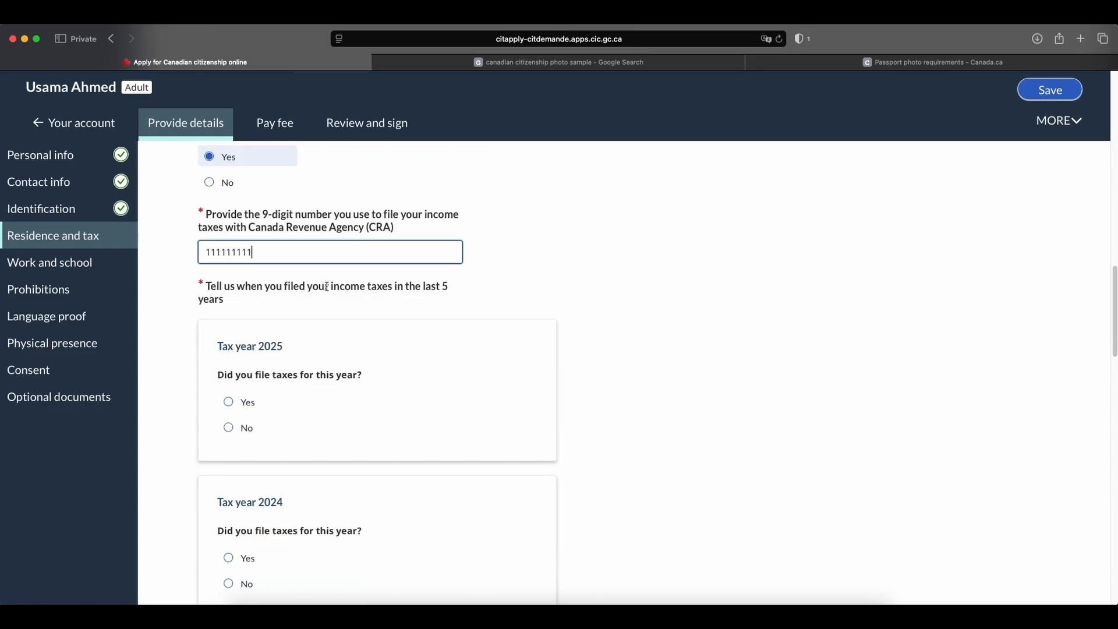
pyautogui.scroll(-3, 337, 255)
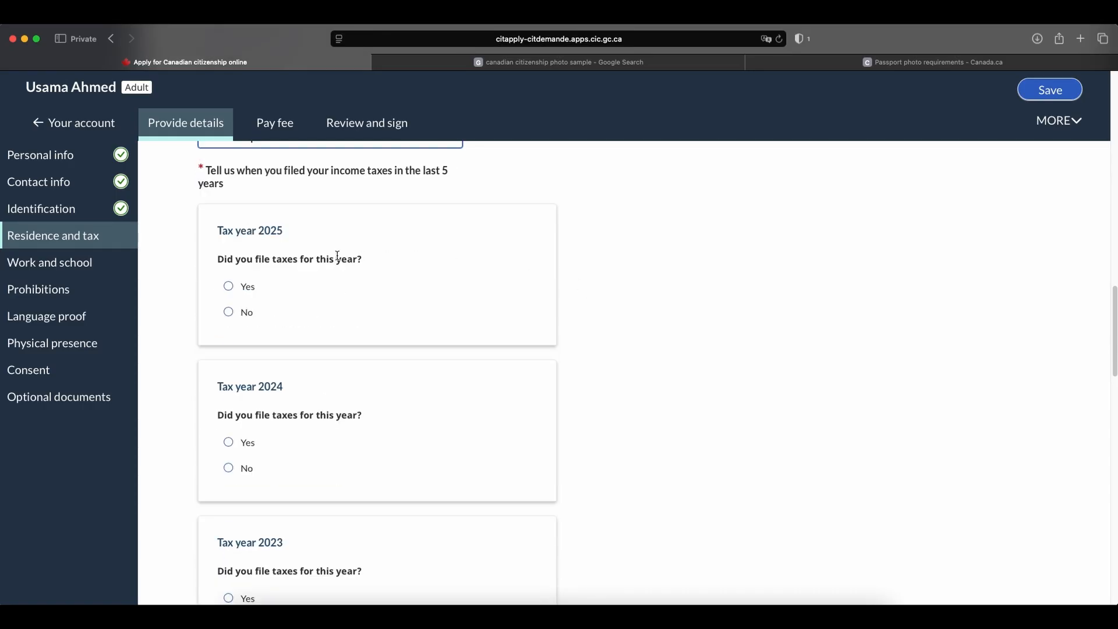
pyautogui.click(228, 286)
pyautogui.click(228, 442)
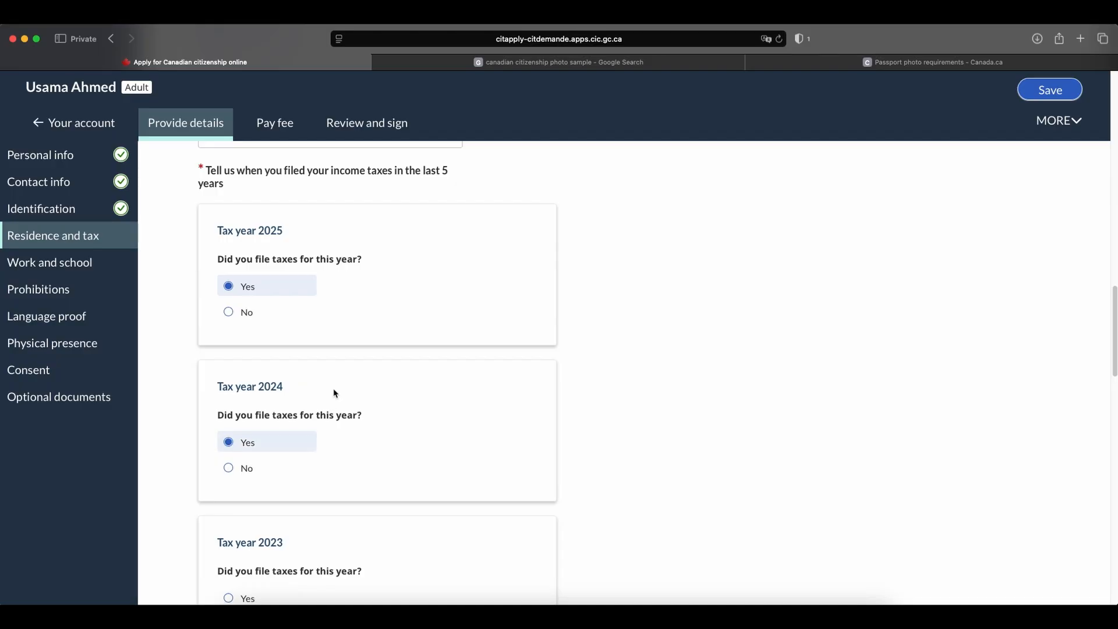
pyautogui.scroll(-3, 331, 393)
pyautogui.click(228, 460)
pyautogui.scroll(-3, 360, 390)
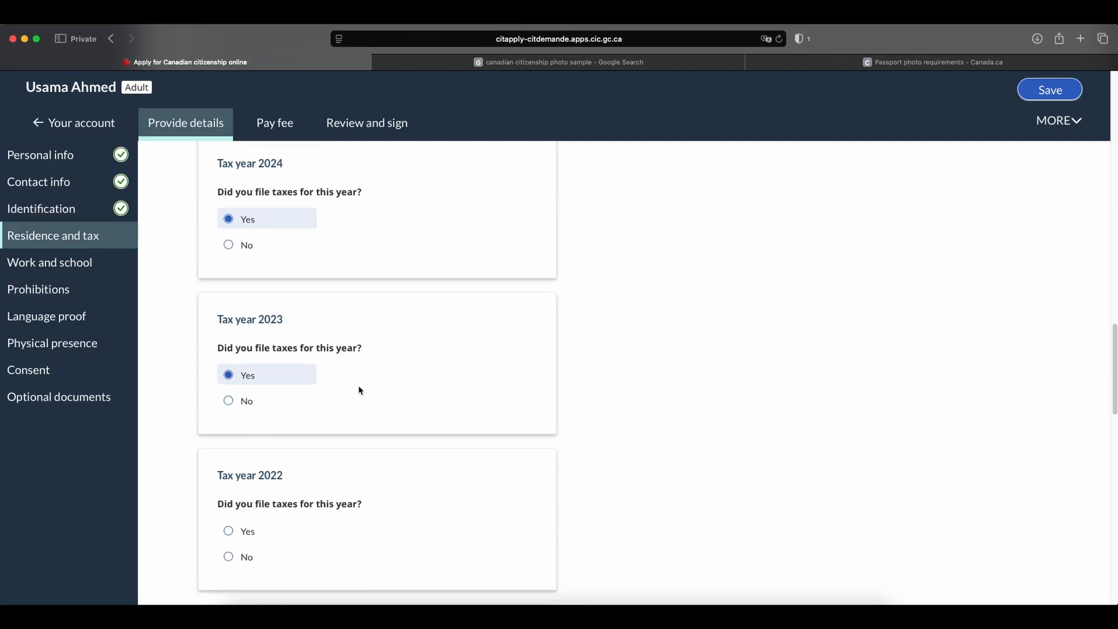
pyautogui.click(229, 449)
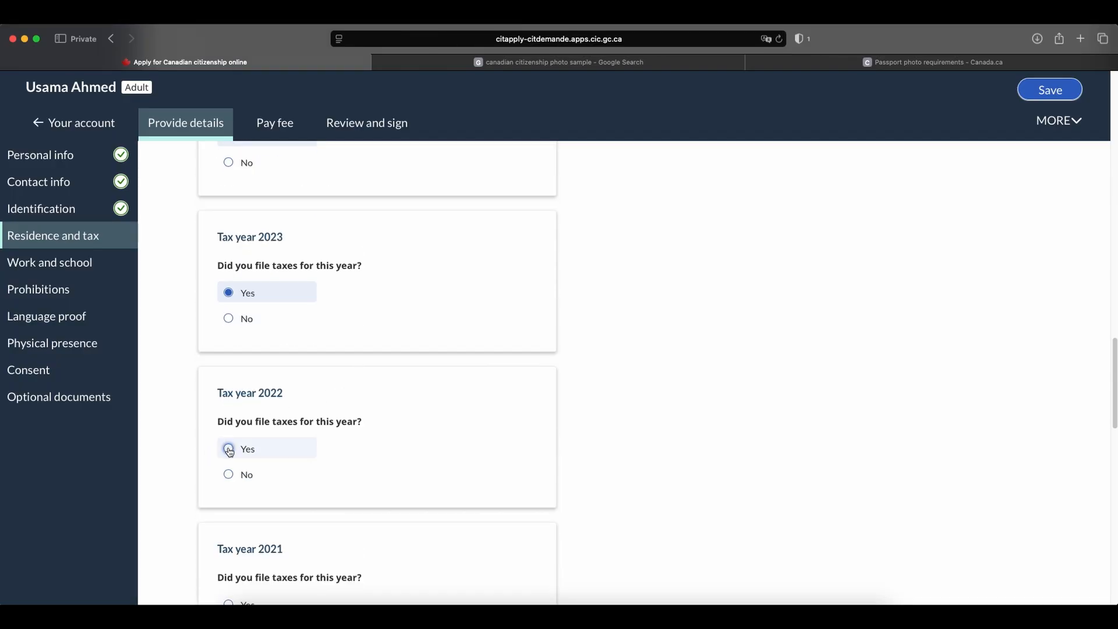
pyautogui.scroll(-3, 354, 386)
pyautogui.click(229, 458)
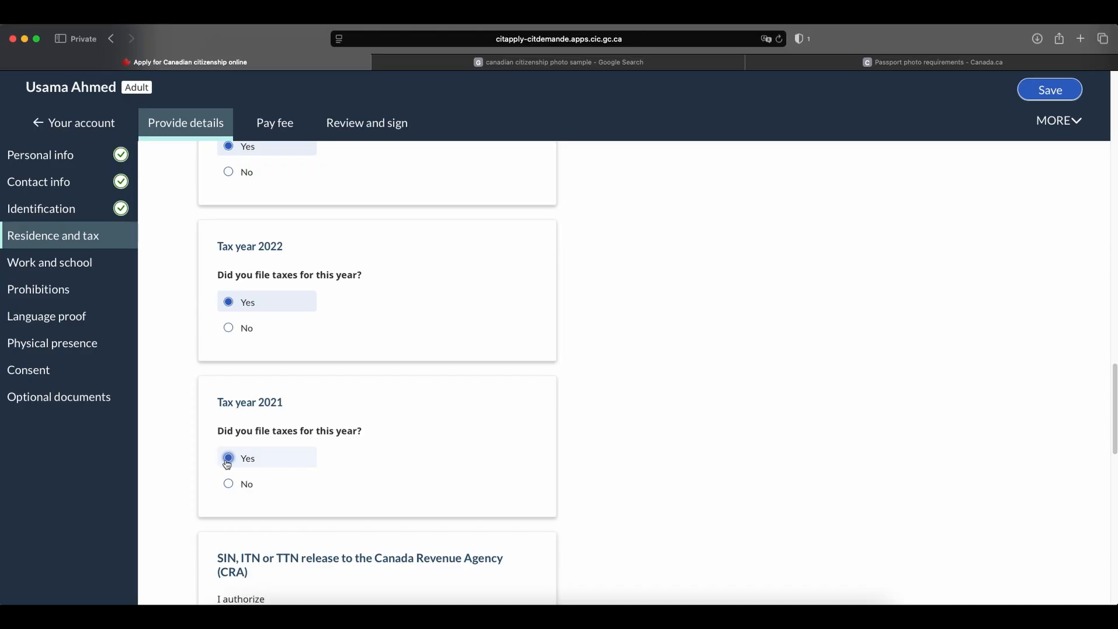
# Authorize the SIN, ITN or TTN release to the CRA and answer Yes to having held status outside Canada.
pyautogui.scroll(-10, 559, 330)
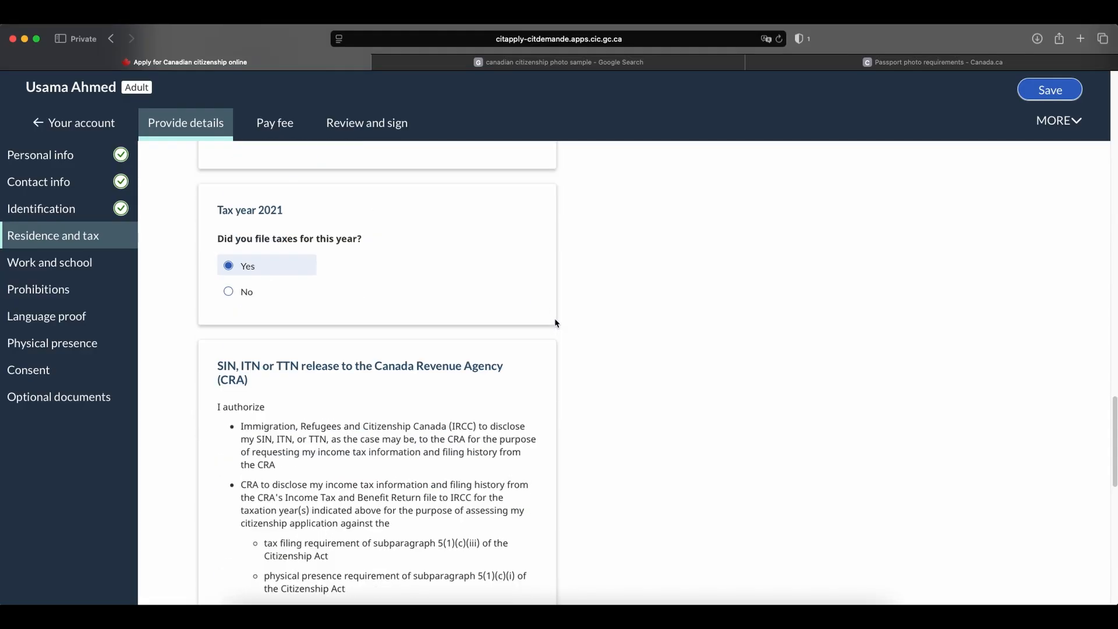
pyautogui.click(230, 367)
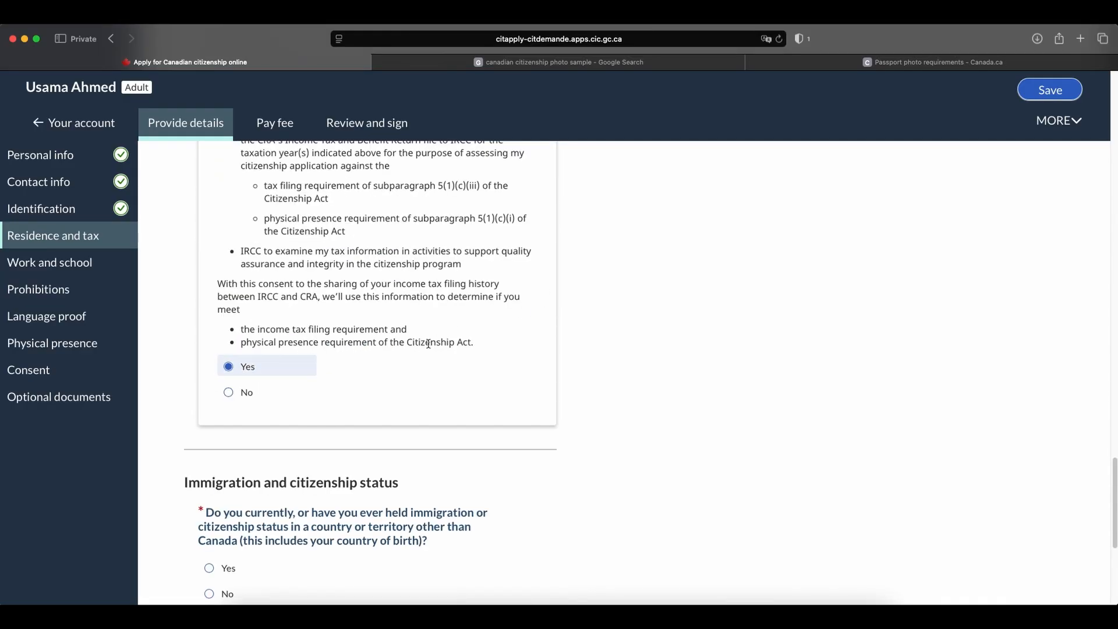
pyautogui.scroll(-3, 438, 342)
pyautogui.scroll(-1, 438, 342)
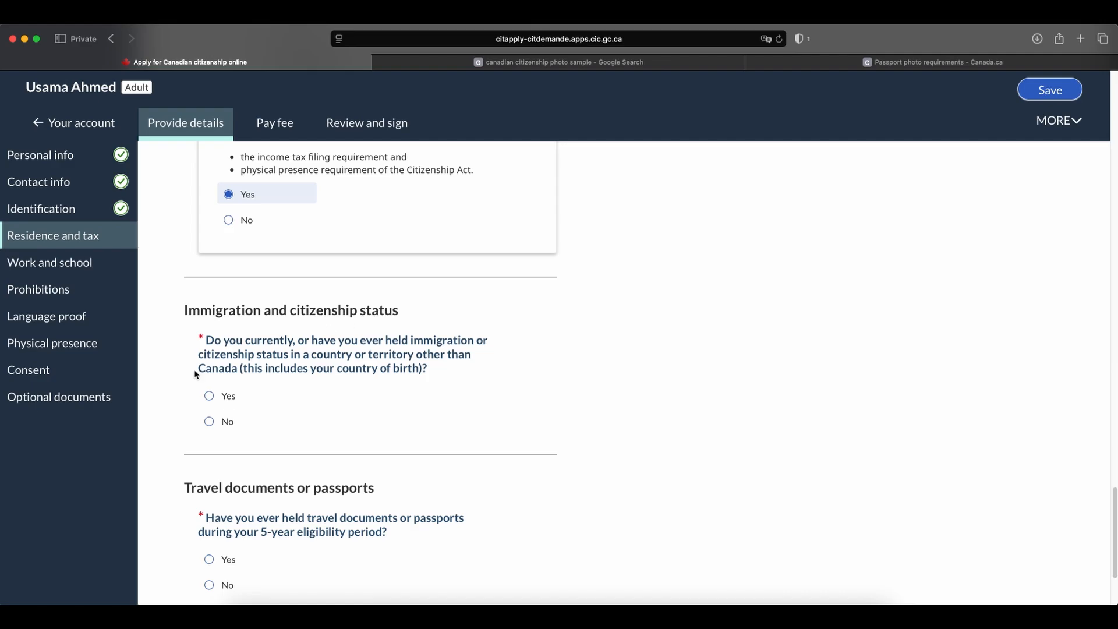
pyautogui.click(210, 397)
# Set the immigration or citizenship status's date obtained to 1 January 1990.
pyautogui.scroll(-5, 348, 341)
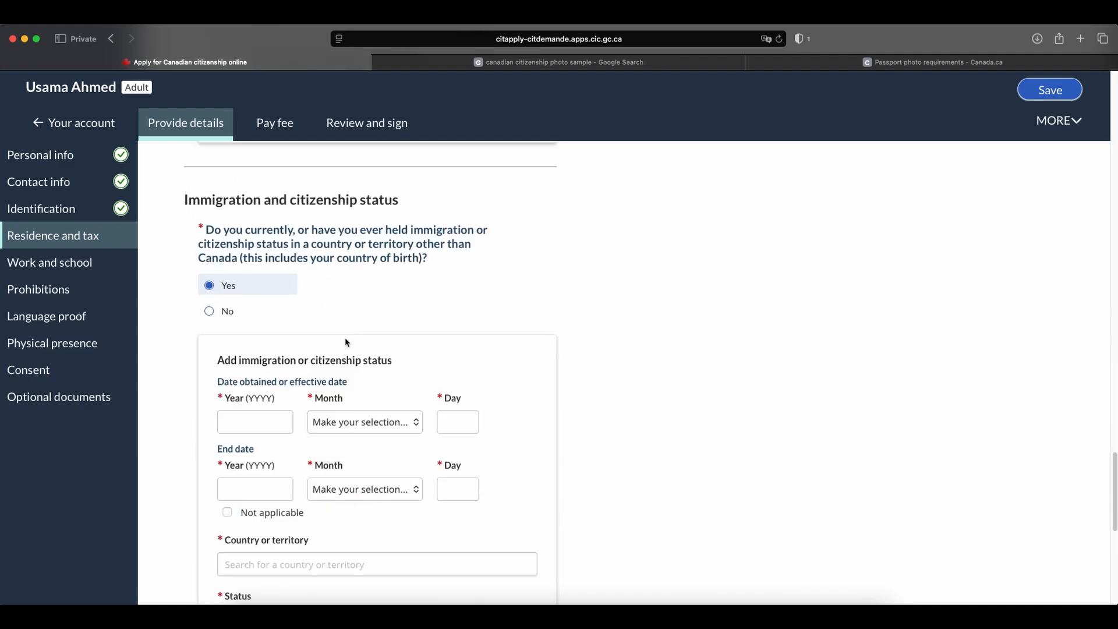
pyautogui.click(247, 418)
pyautogui.write('1990')
pyautogui.click(323, 425)
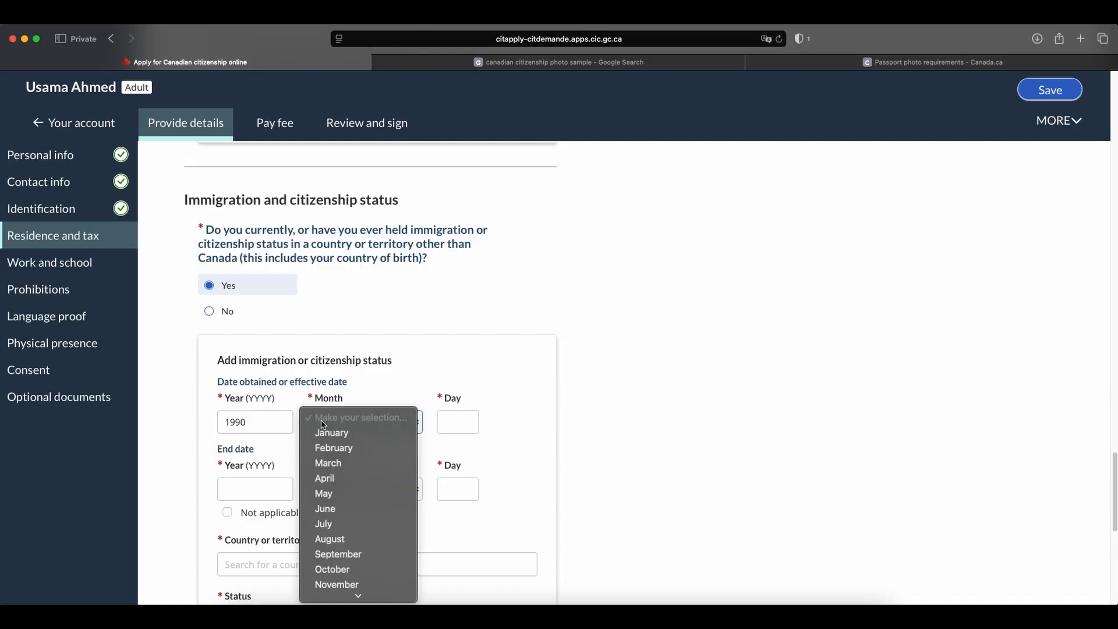
pyautogui.click(329, 431)
pyautogui.click(460, 428)
pyautogui.write('1')
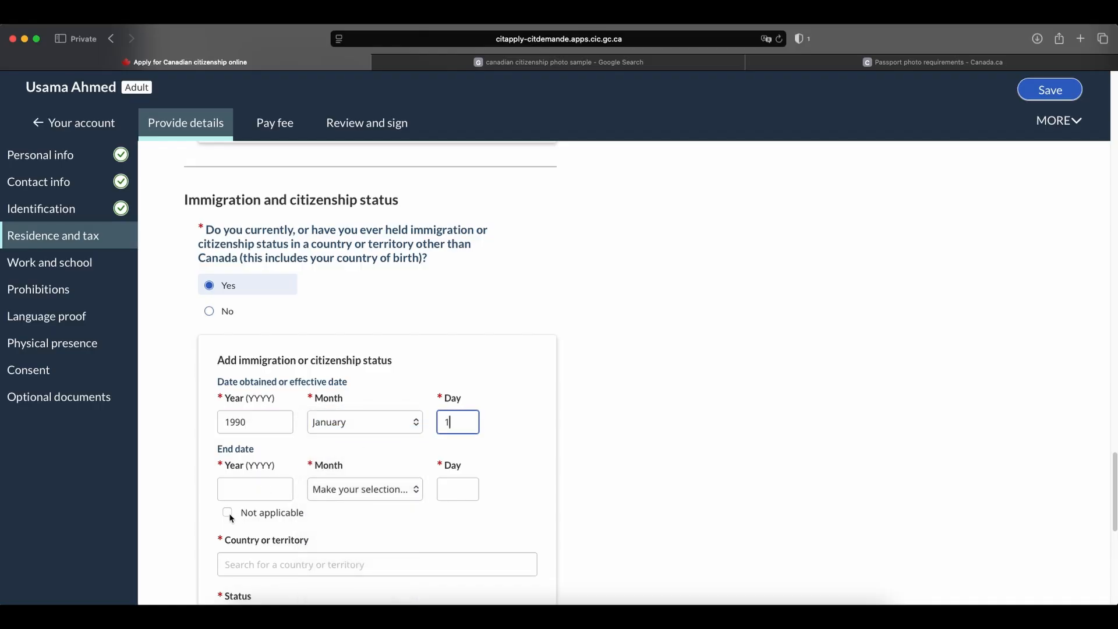
# Set the status's country or territory to Pakistan and mark its end date as not applicable.
pyautogui.scroll(-1, 291, 443)
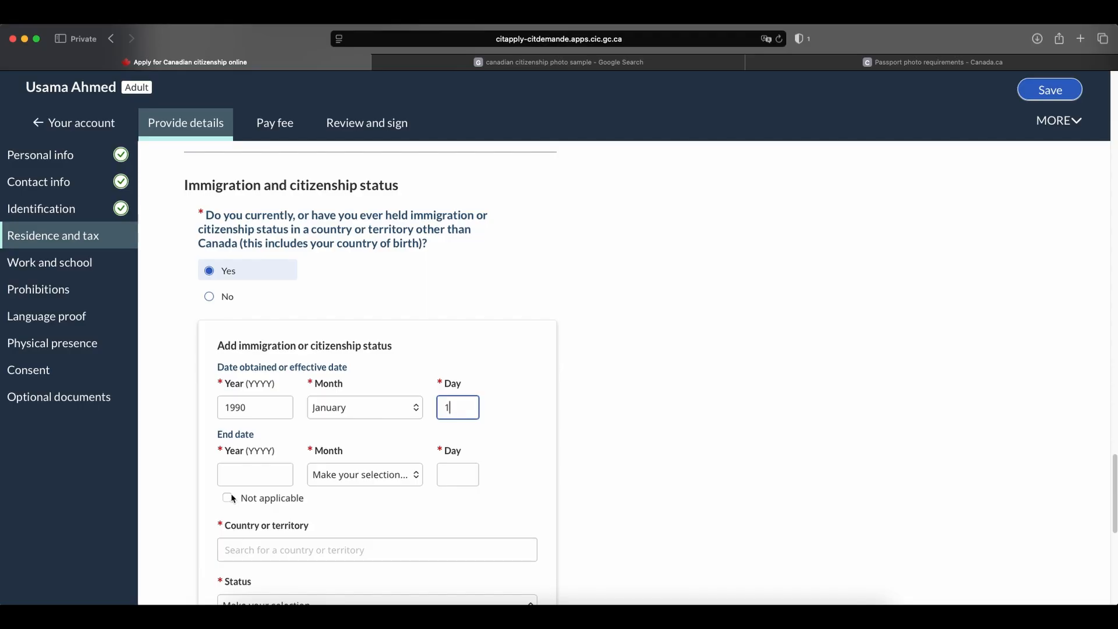
pyautogui.scroll(-1, 264, 447)
pyautogui.click(261, 527)
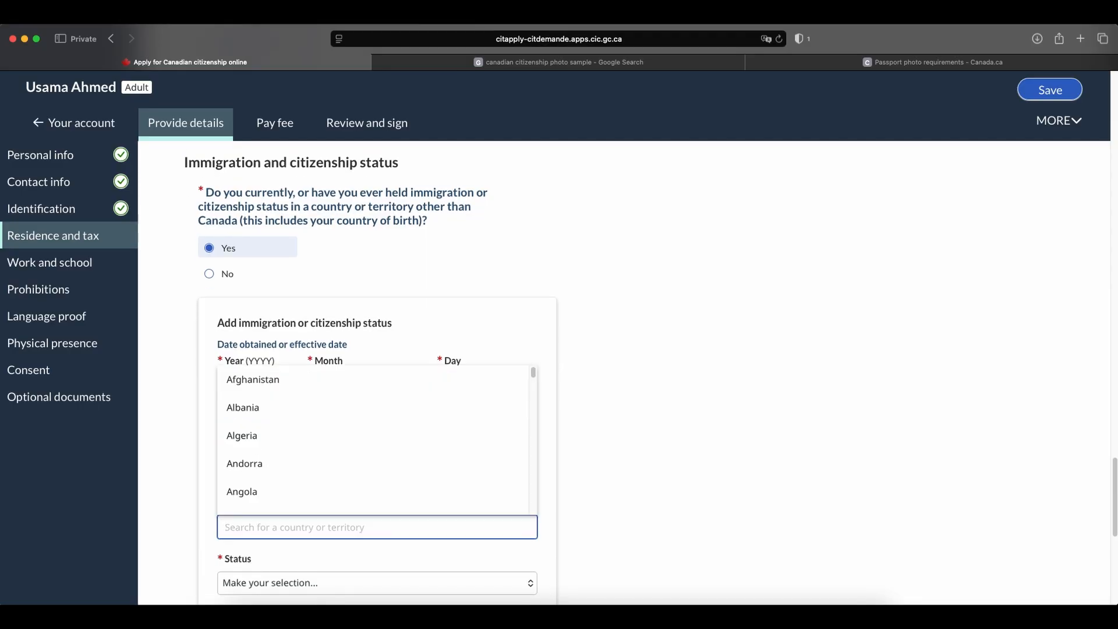
pyautogui.write('pakist')
pyautogui.click(275, 552)
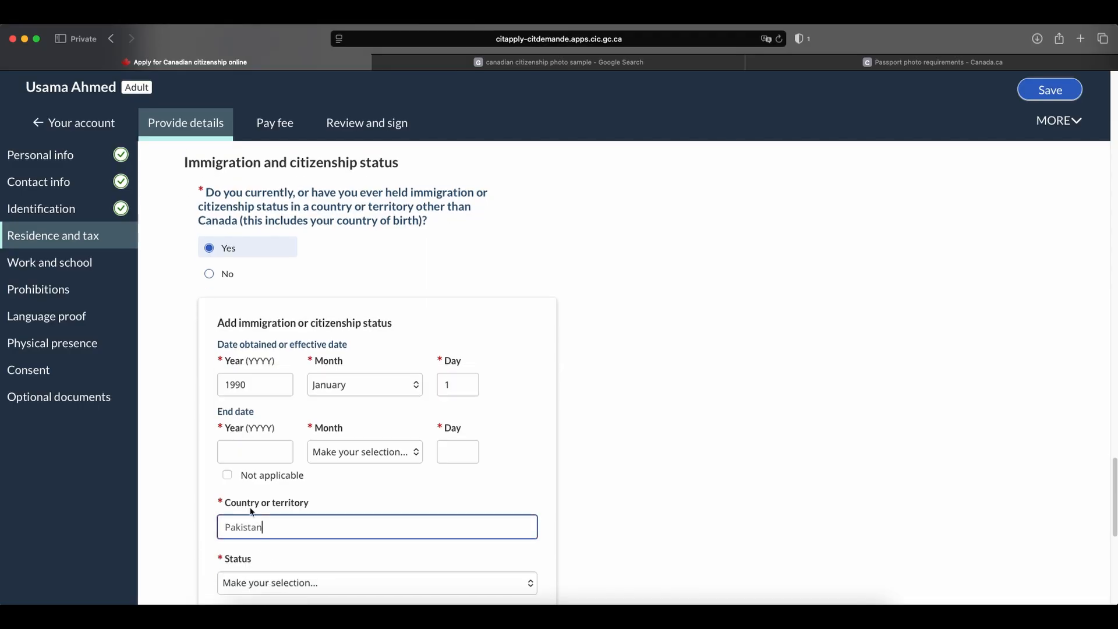
pyautogui.click(228, 474)
# Set the status to Citizen and save the entry to the immigration and citizenship history.
pyautogui.scroll(-3, 273, 463)
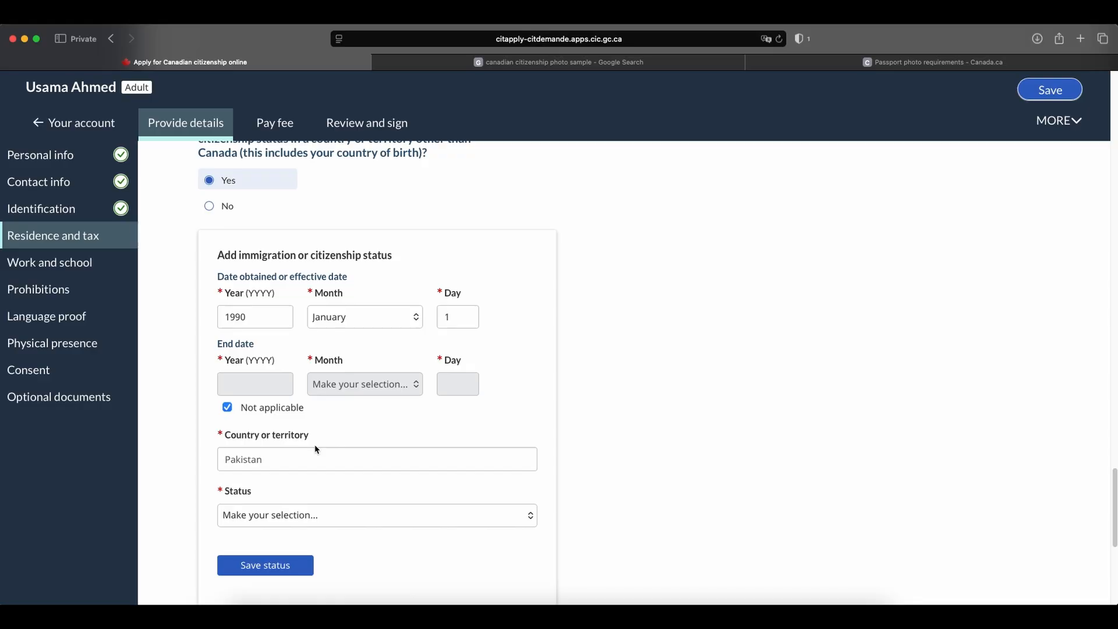
pyautogui.click(274, 519)
pyautogui.click(255, 529)
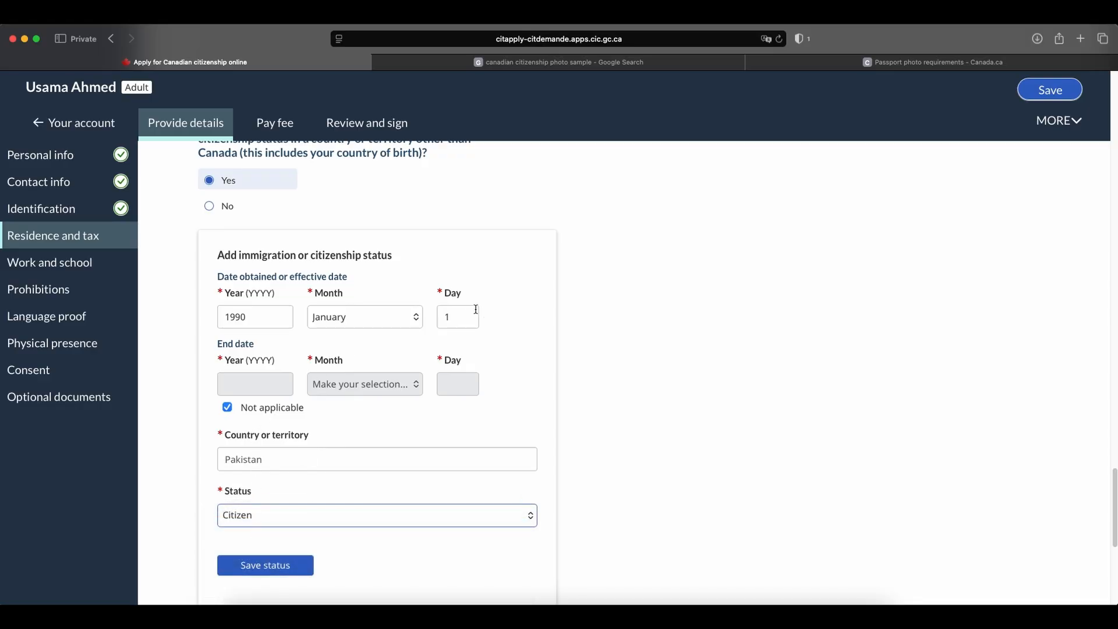
pyautogui.doubleClick(232, 315)
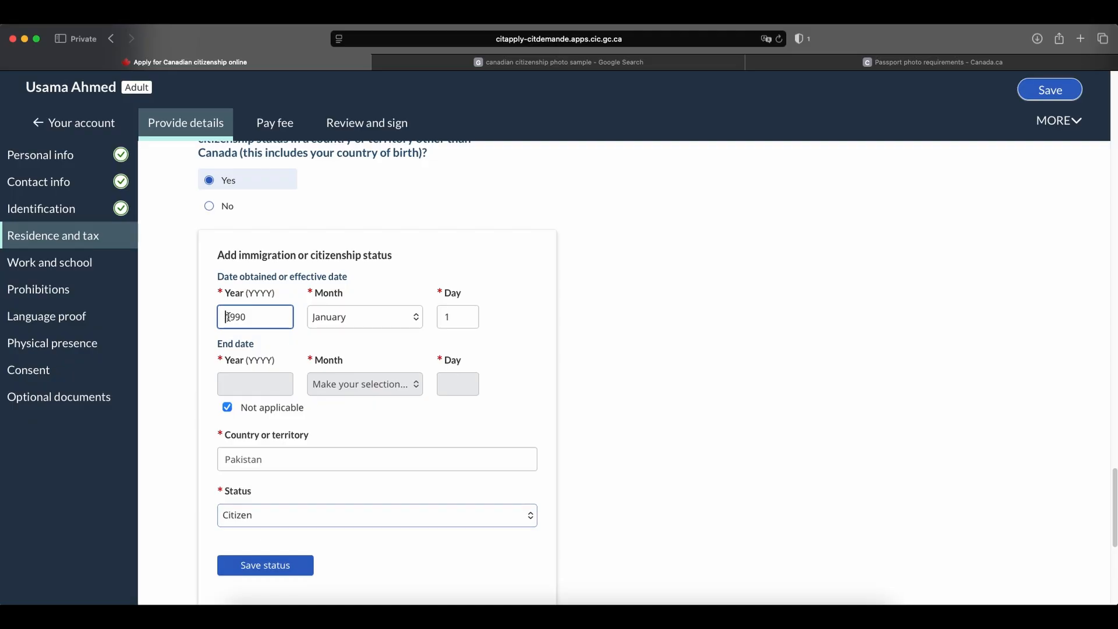
pyautogui.click(491, 316)
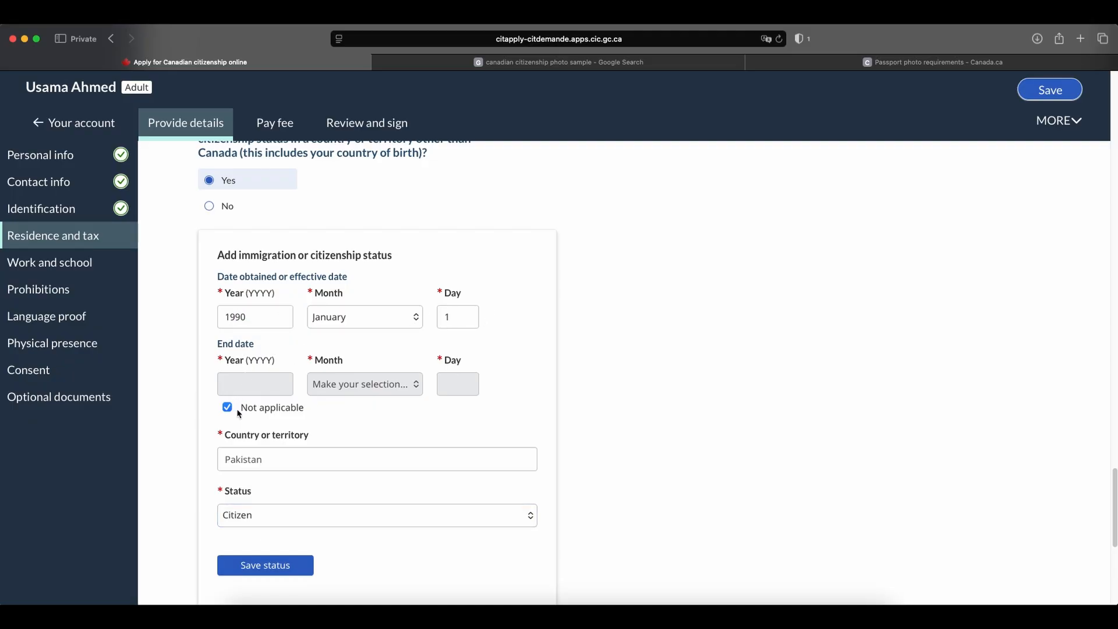
pyautogui.scroll(-2, 373, 415)
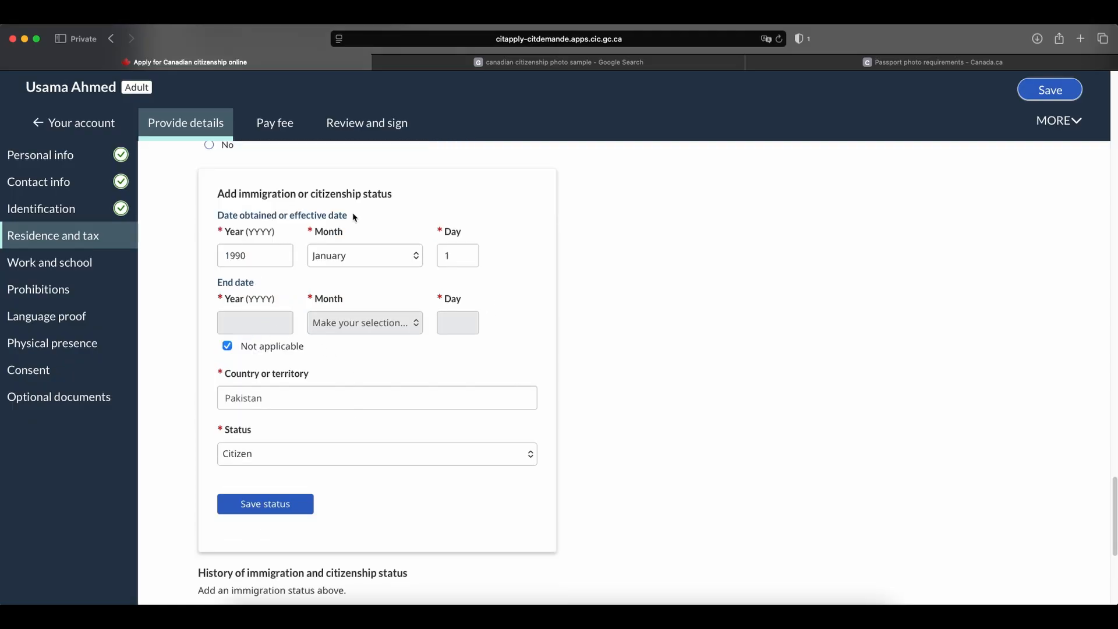
pyautogui.scroll(-2, 387, 384)
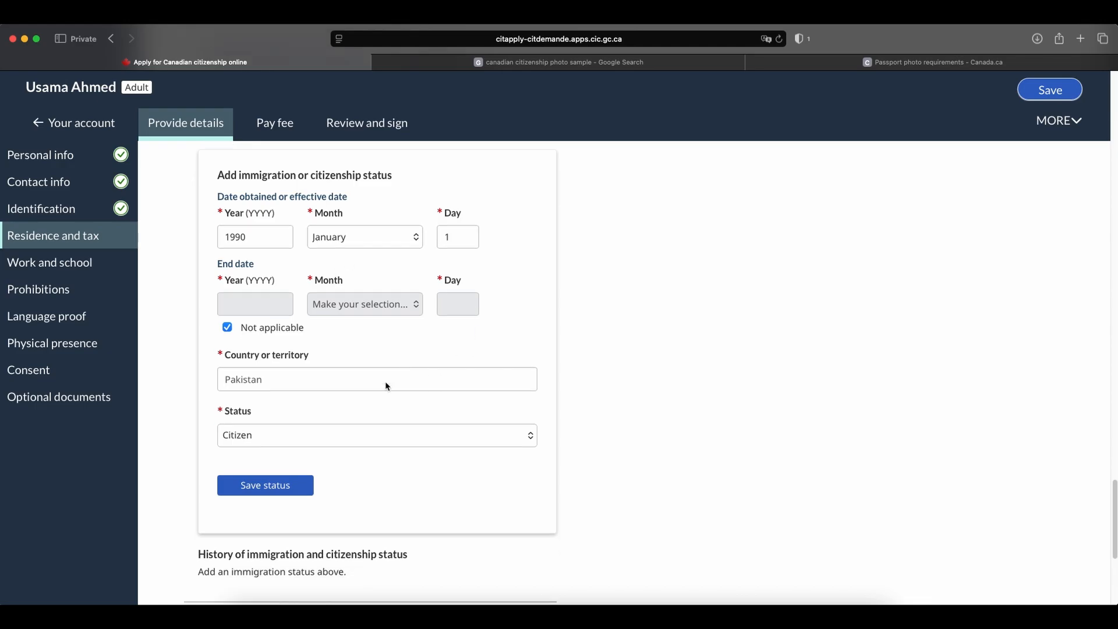
pyautogui.click(253, 462)
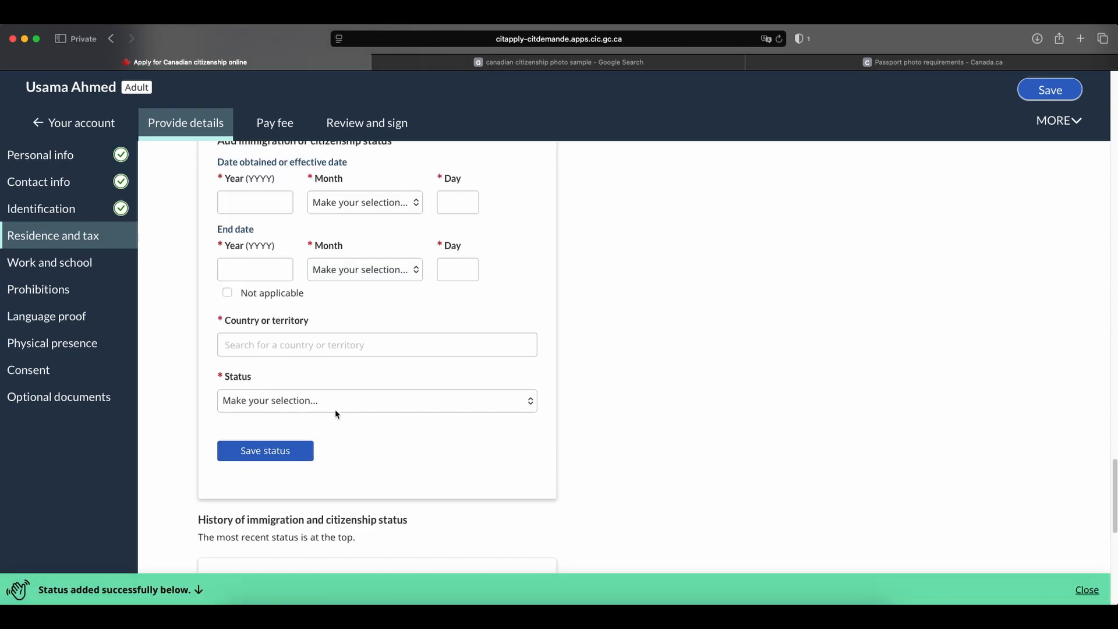
pyautogui.scroll(-3, 414, 350)
pyautogui.scroll(-1, 545, 352)
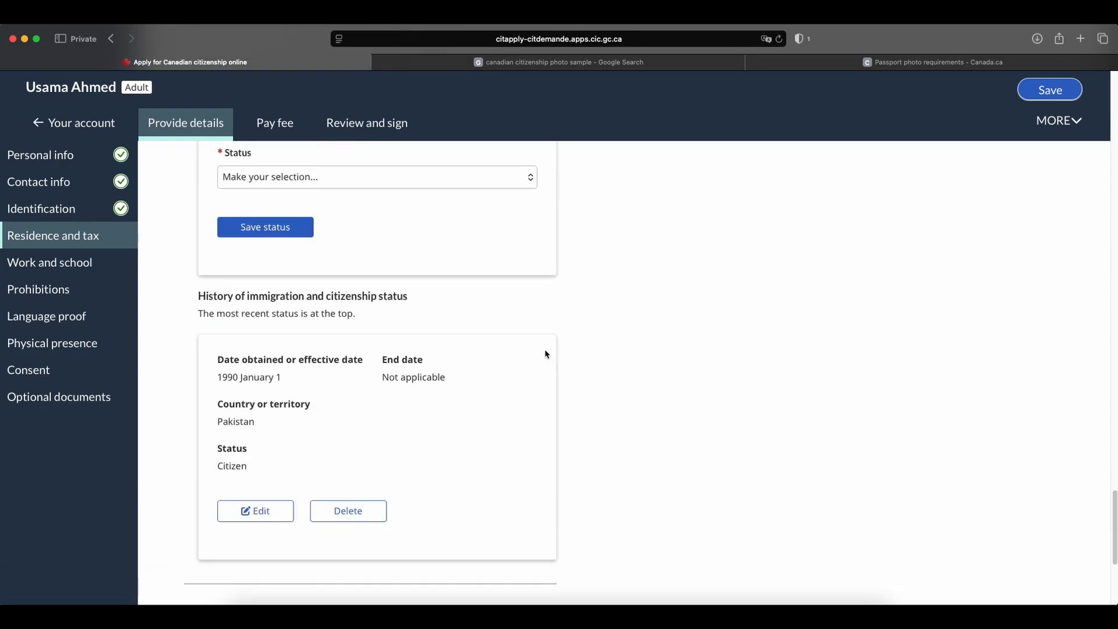
pyautogui.scroll(-1, 602, 350)
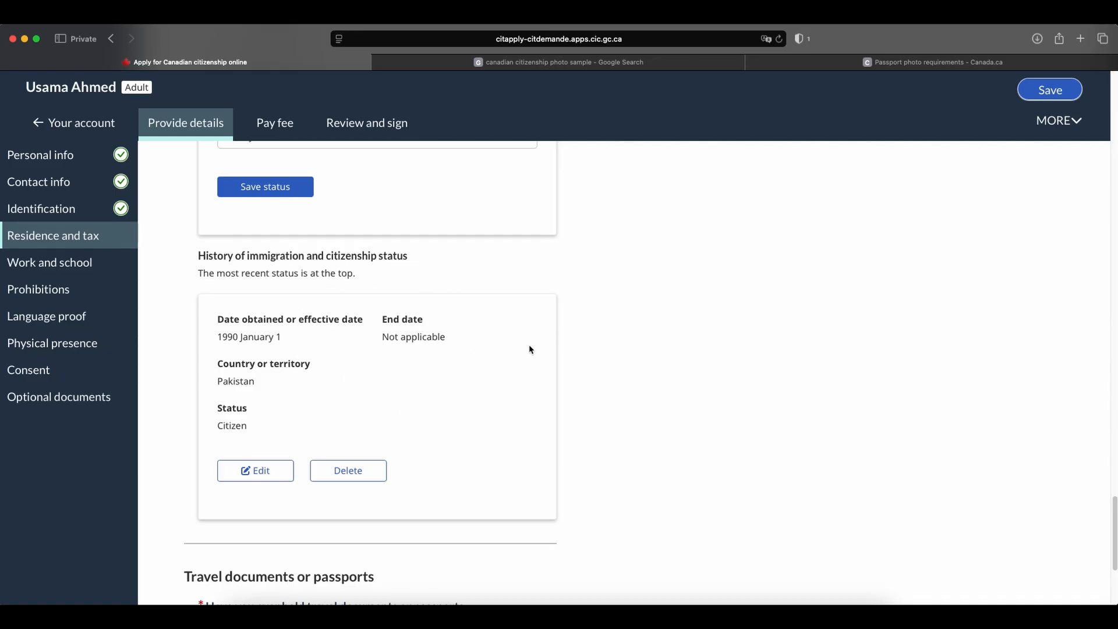
# Answer Yes to having held travel documents or passports and set the document's issue date to 3 January 2017.
pyautogui.scroll(-5, 627, 342)
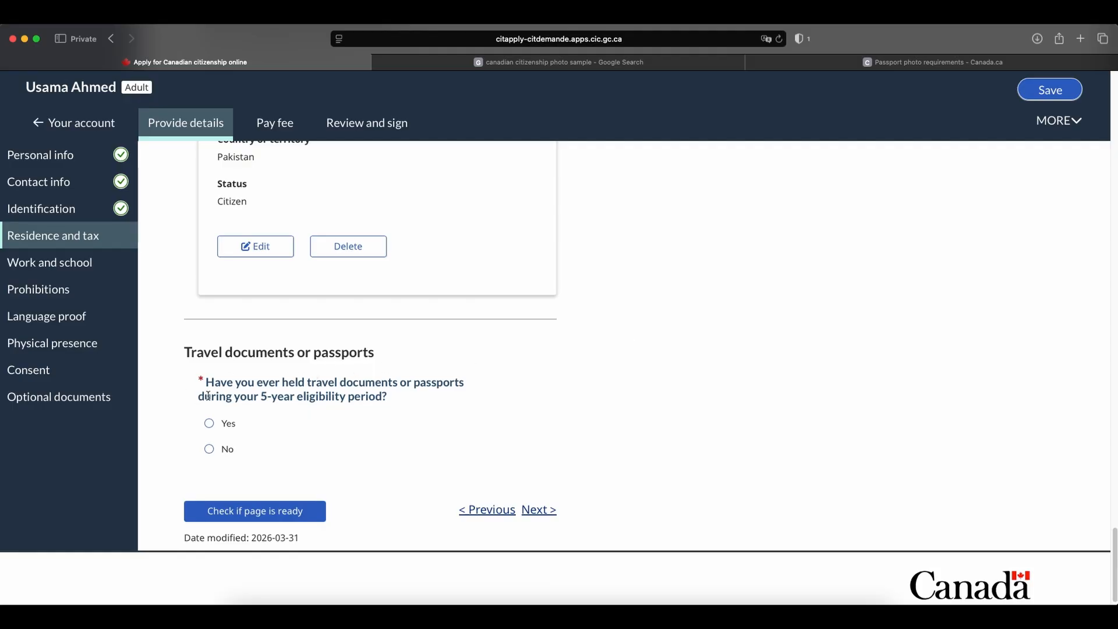
pyautogui.click(209, 423)
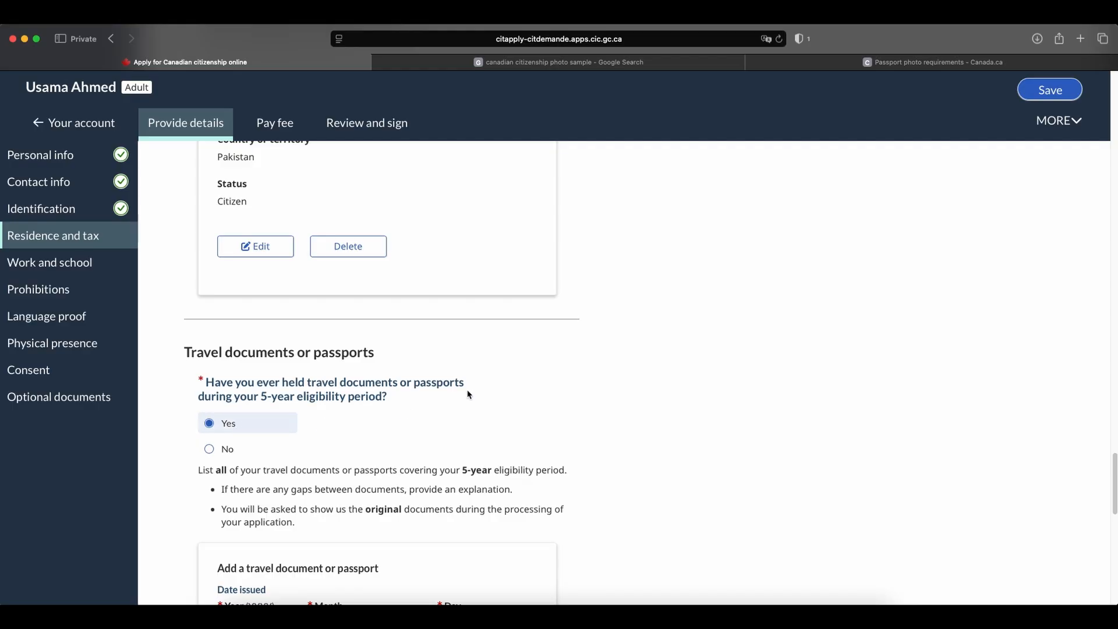
pyautogui.scroll(-2, 470, 395)
pyautogui.scroll(-4, 471, 389)
pyautogui.click(241, 392)
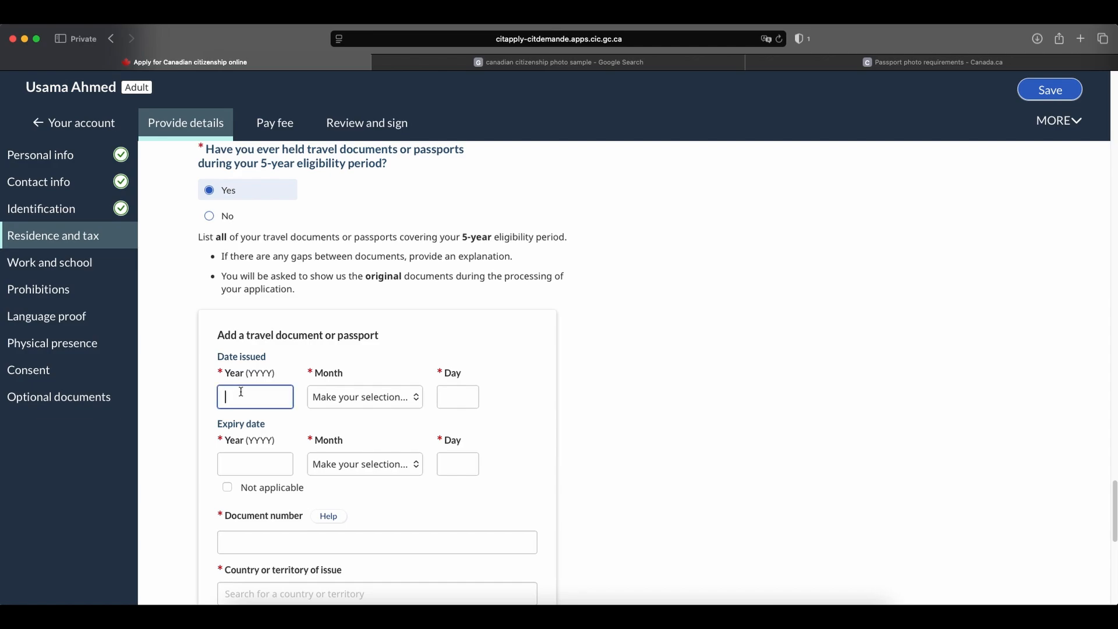
pyautogui.write('2017')
pyautogui.click(362, 402)
pyautogui.click(361, 405)
pyautogui.click(458, 401)
pyautogui.write('0')
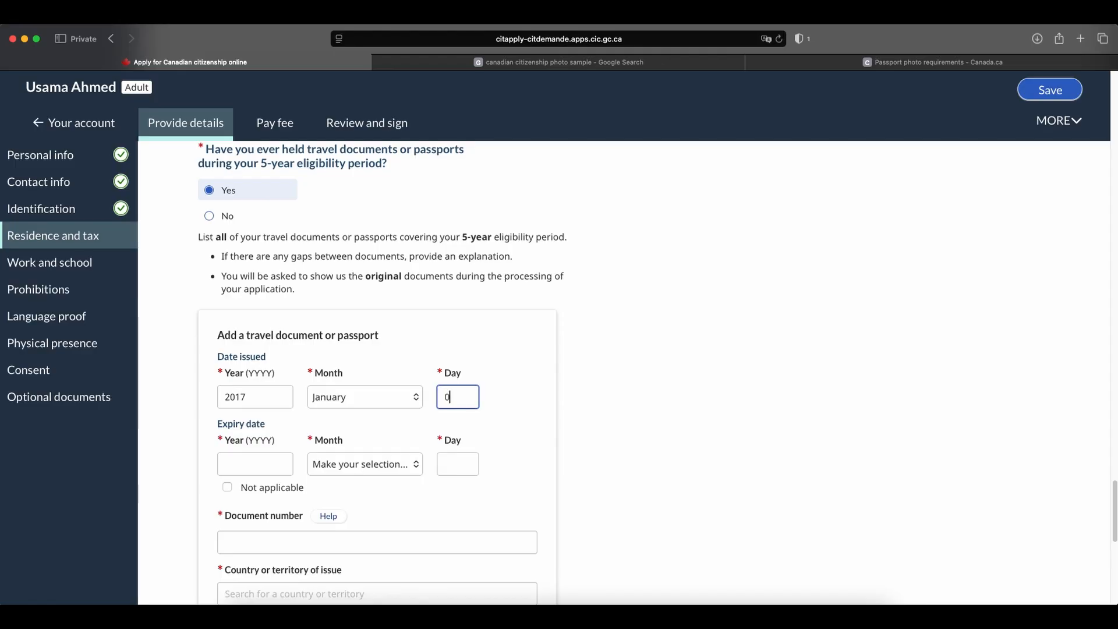
pyautogui.write('3')
# Set the travel document's expiry date to 1 January 2027.
pyautogui.scroll(-1, 341, 430)
pyautogui.click(228, 441)
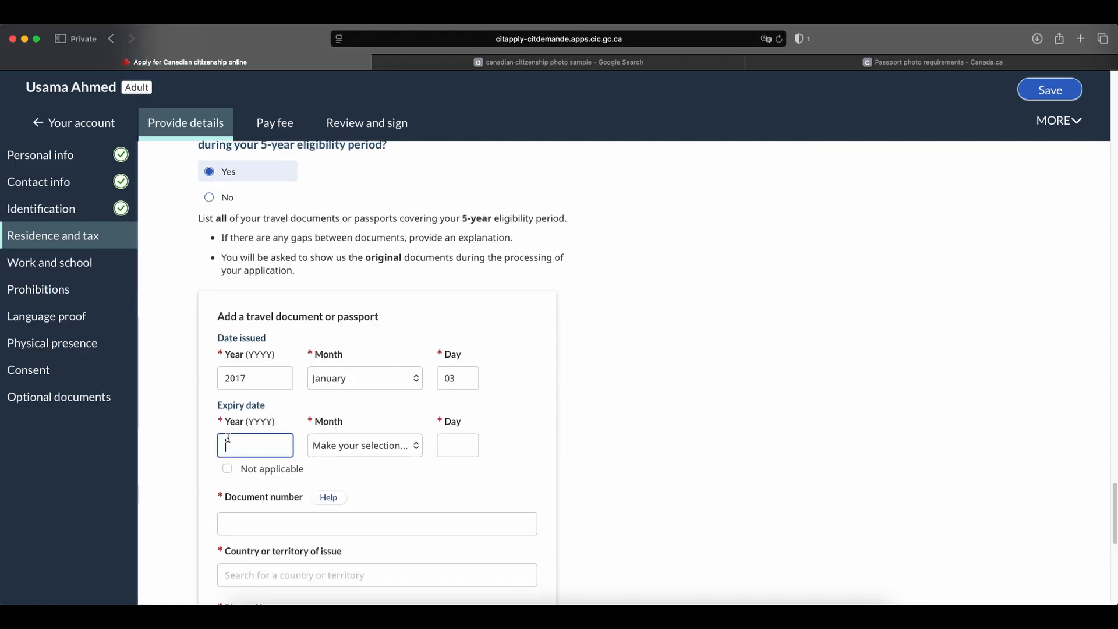
pyautogui.write('2027')
pyautogui.click(358, 446)
pyautogui.click(357, 454)
pyautogui.click(456, 452)
pyautogui.write('01')
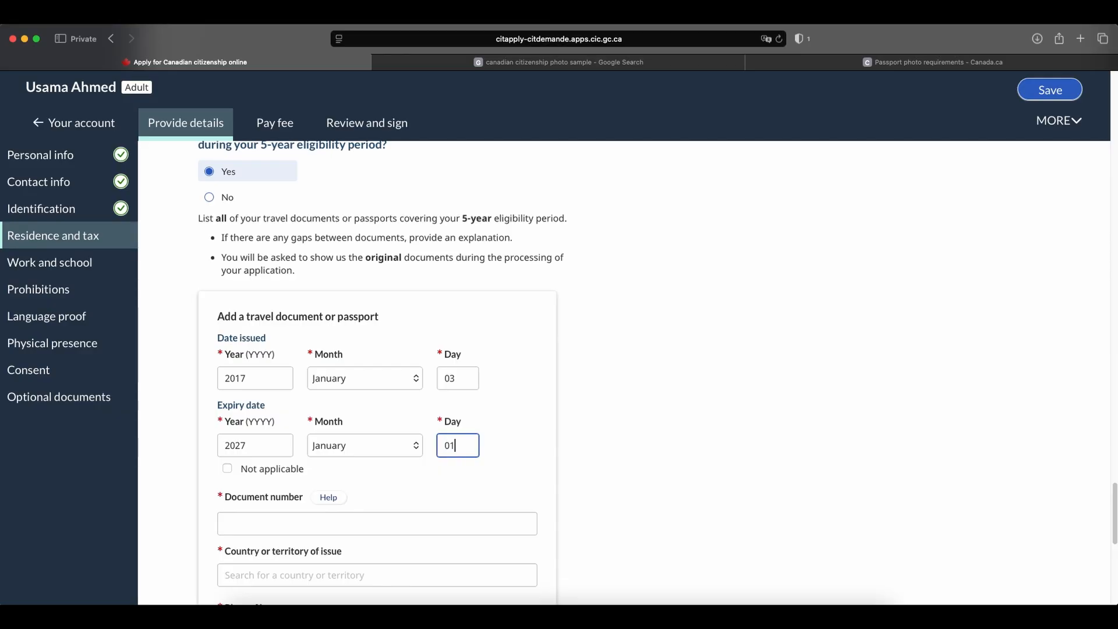
# Enter the travel document's number and choose Pakistan as its country or territory of issue.
pyautogui.scroll(-3, 460, 418)
pyautogui.click(237, 394)
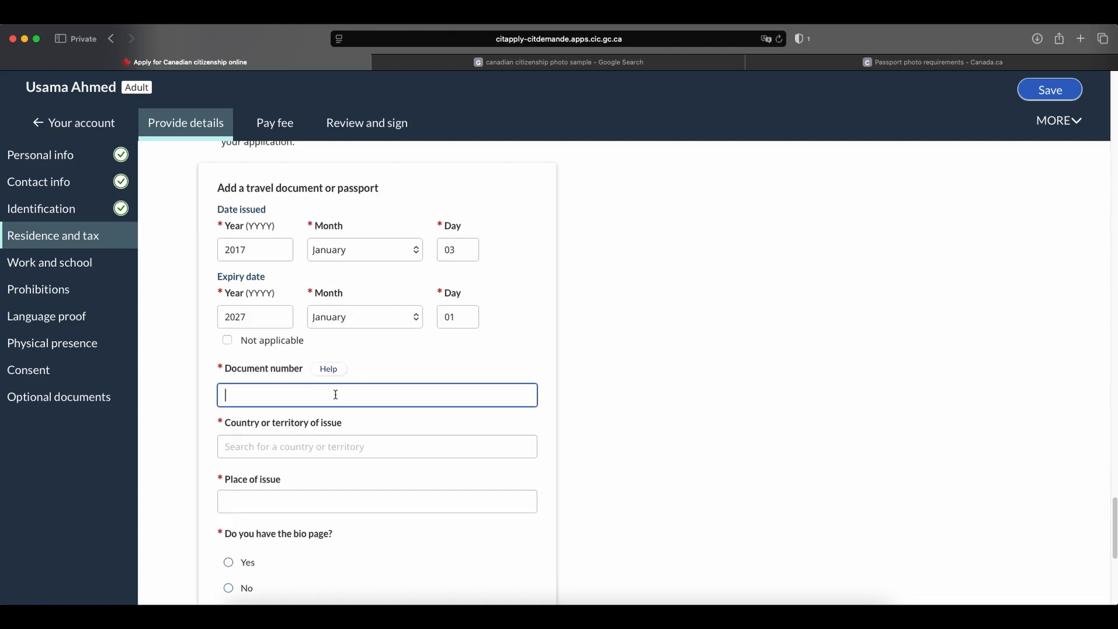
pyautogui.press('capslock')
pyautogui.click(438, 438)
pyautogui.write('PAKI')
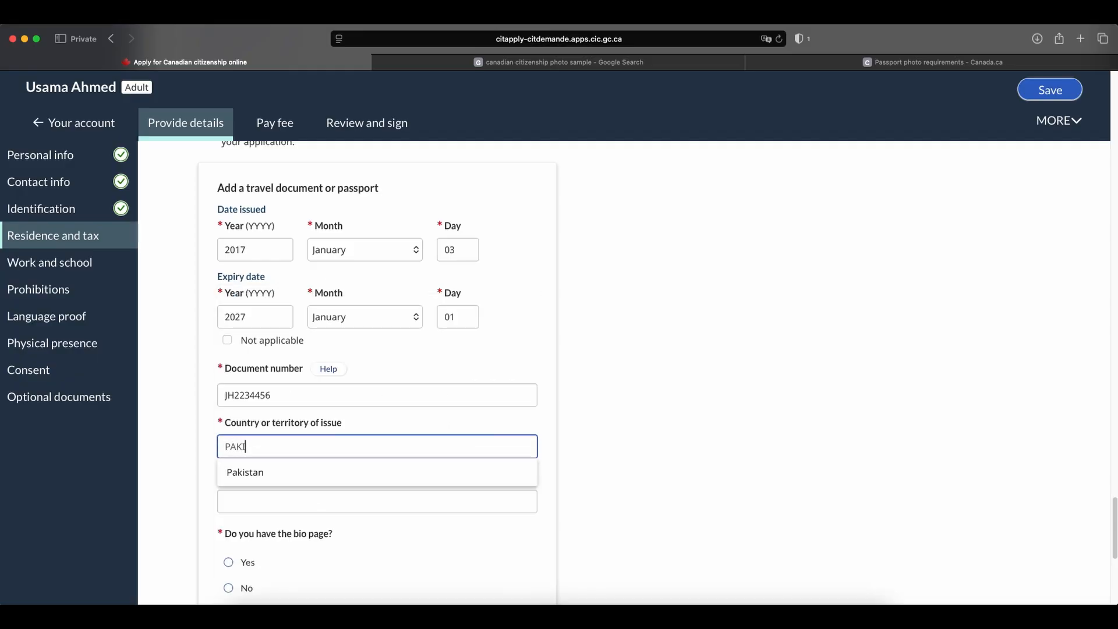
pyautogui.click(349, 472)
# Enter Pakistan as the travel document's place of issue.
pyautogui.click(331, 496)
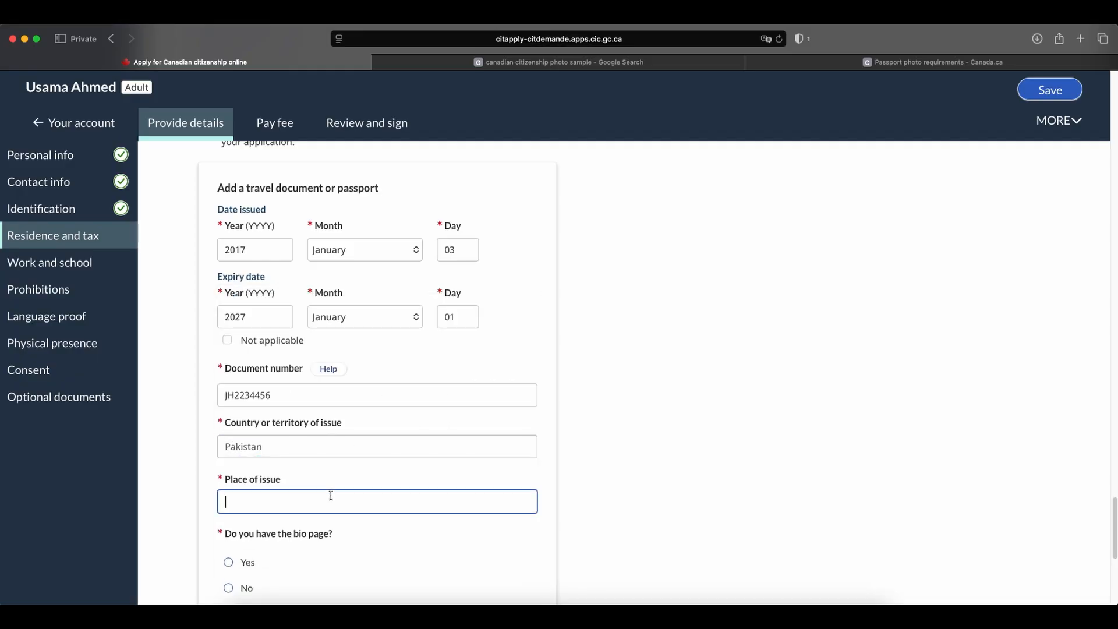
pyautogui.write('PAKIStan')
pyautogui.press('BackSpace')
pyautogui.press('BackSpace')
pyautogui.press('BackSpace')
pyautogui.press('BackSpace')
pyautogui.press('BackSpace')
pyautogui.press('BackSpace')
pyautogui.press('BackSpace')
pyautogui.press('BackSpace')
pyautogui.write('Pakistan')
pyautogui.scroll(-5, 571, 458)
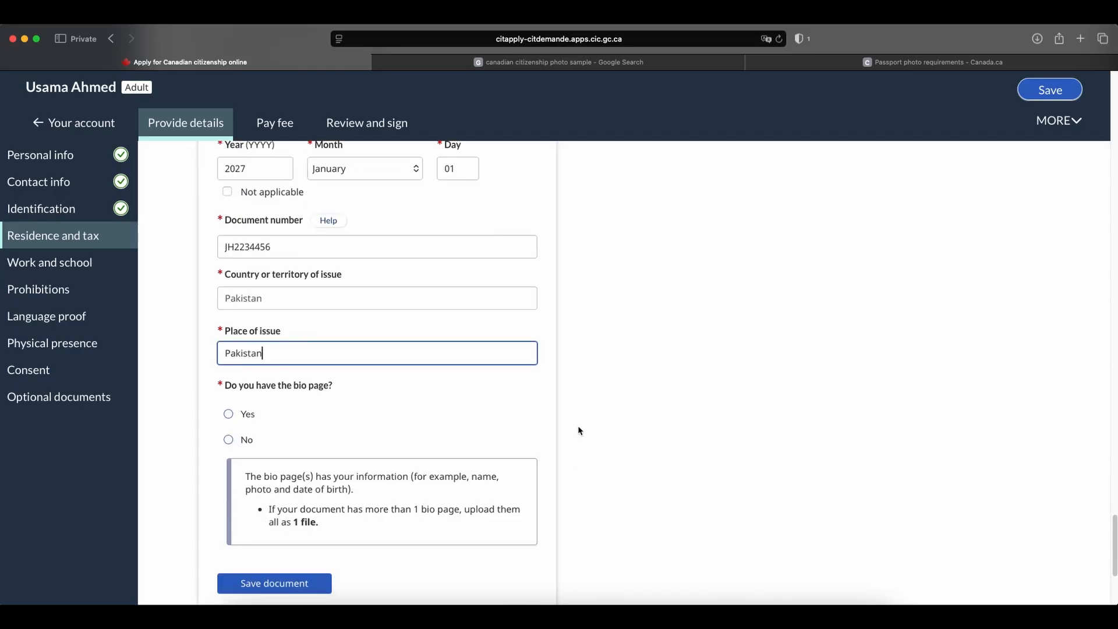
pyautogui.click(579, 431)
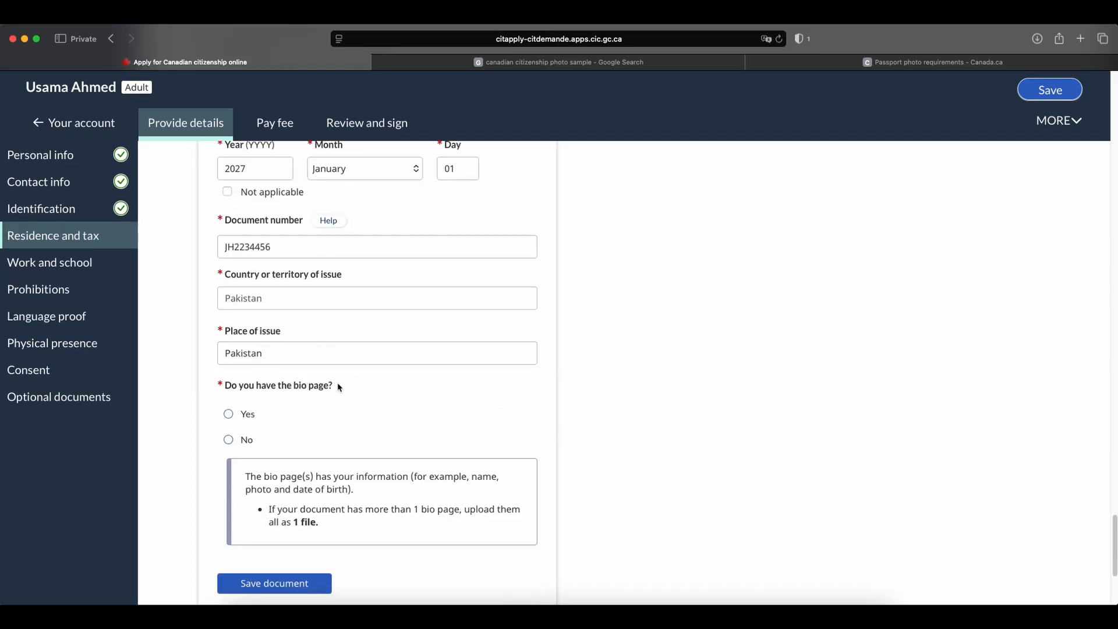
# Answer Yes to having the bio page, with Passport Scan_previous.pdf as its file, and save the travel document.
pyautogui.click(230, 414)
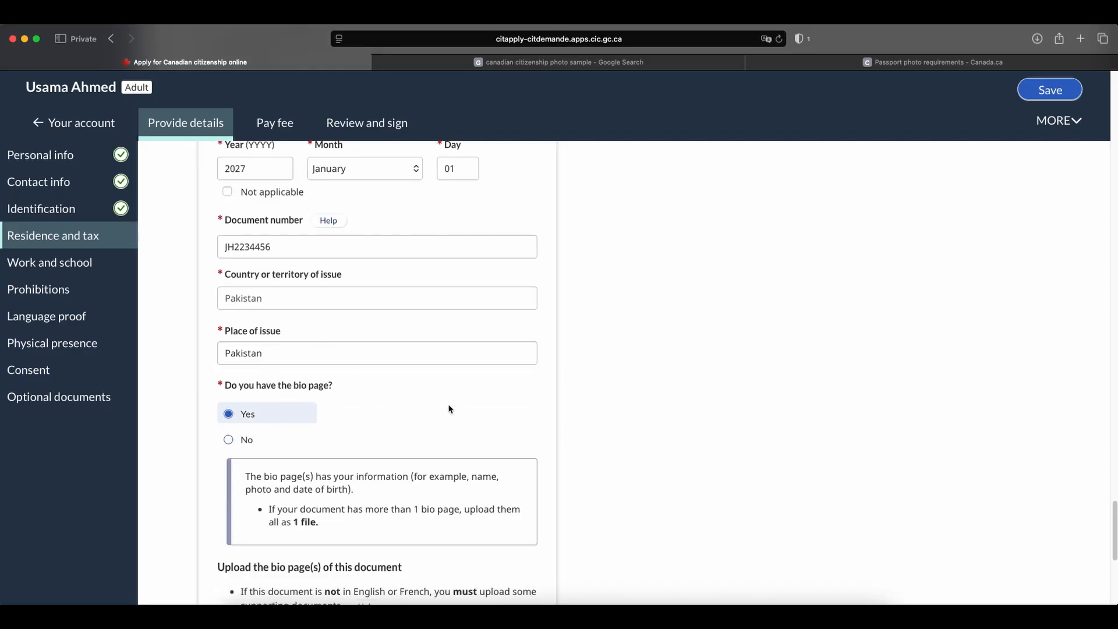
pyautogui.scroll(-2, 448, 408)
pyautogui.scroll(-3, 442, 400)
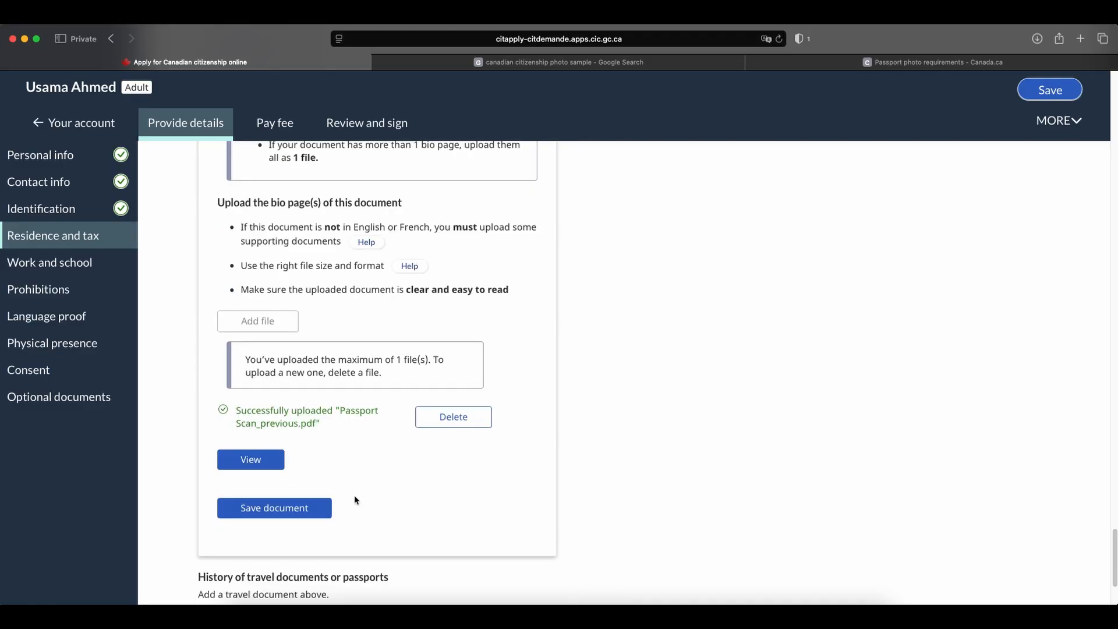
pyautogui.click(284, 512)
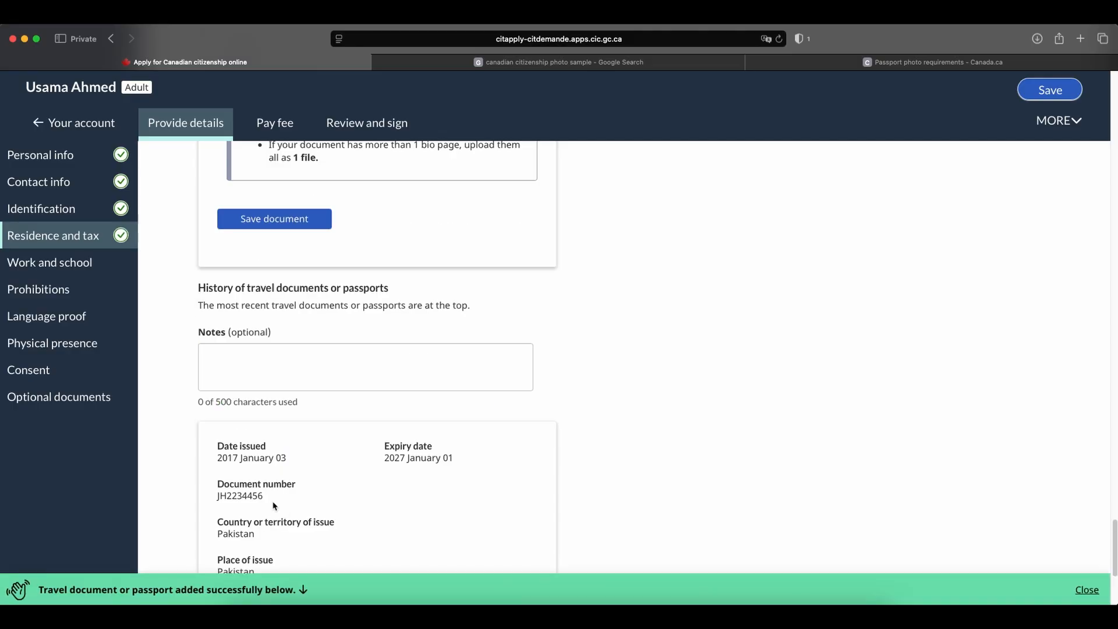
pyautogui.scroll(-1, 634, 355)
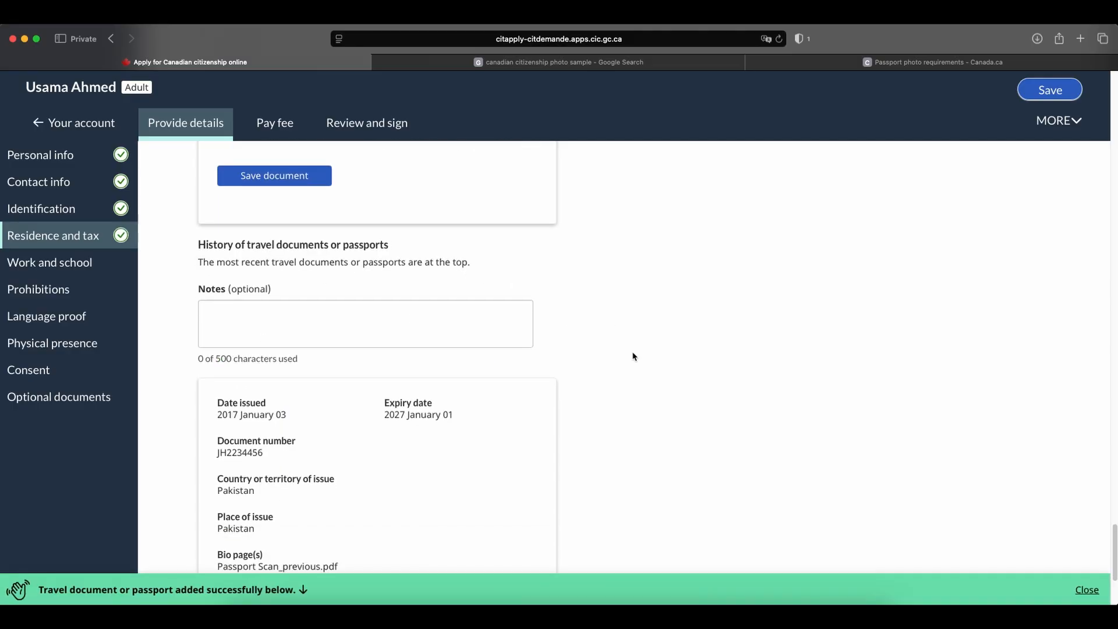
pyautogui.scroll(-4, 633, 352)
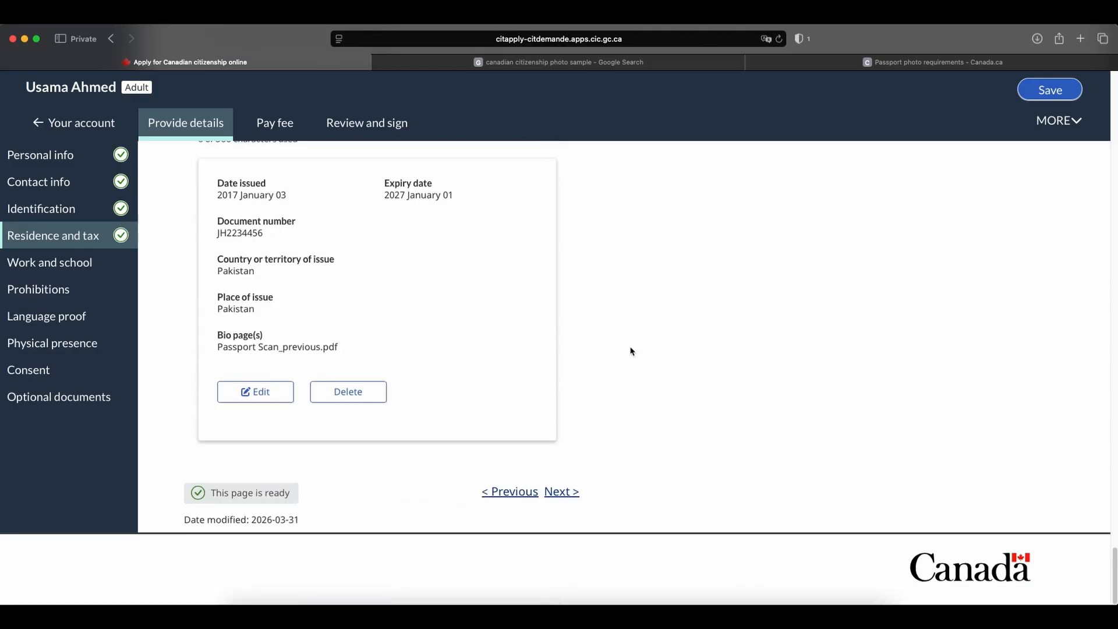
# Continue to the work, school and activities page and set the first activity's start to January 2021.
pyautogui.click(561, 494)
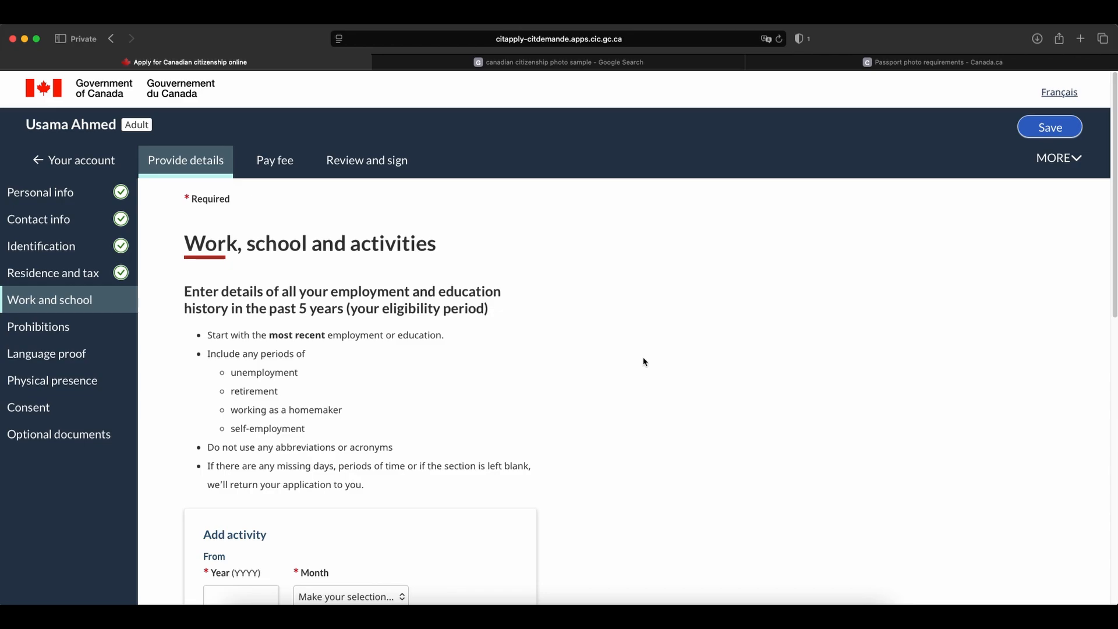
pyautogui.scroll(-1, 643, 361)
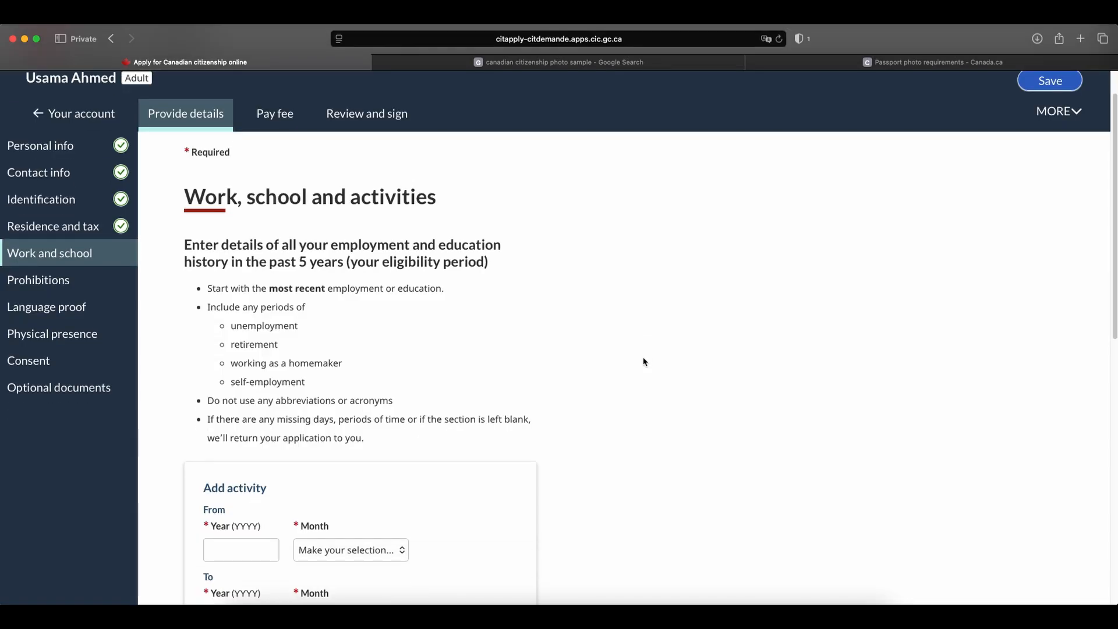
pyautogui.scroll(-4, 644, 361)
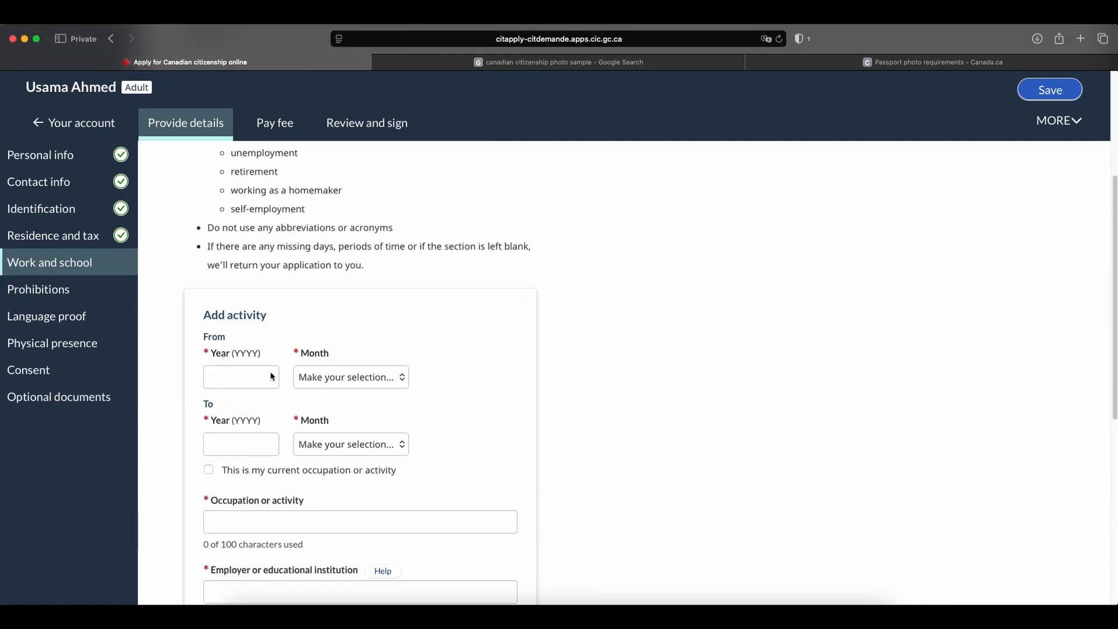
pyautogui.click(238, 374)
pyautogui.write('2021')
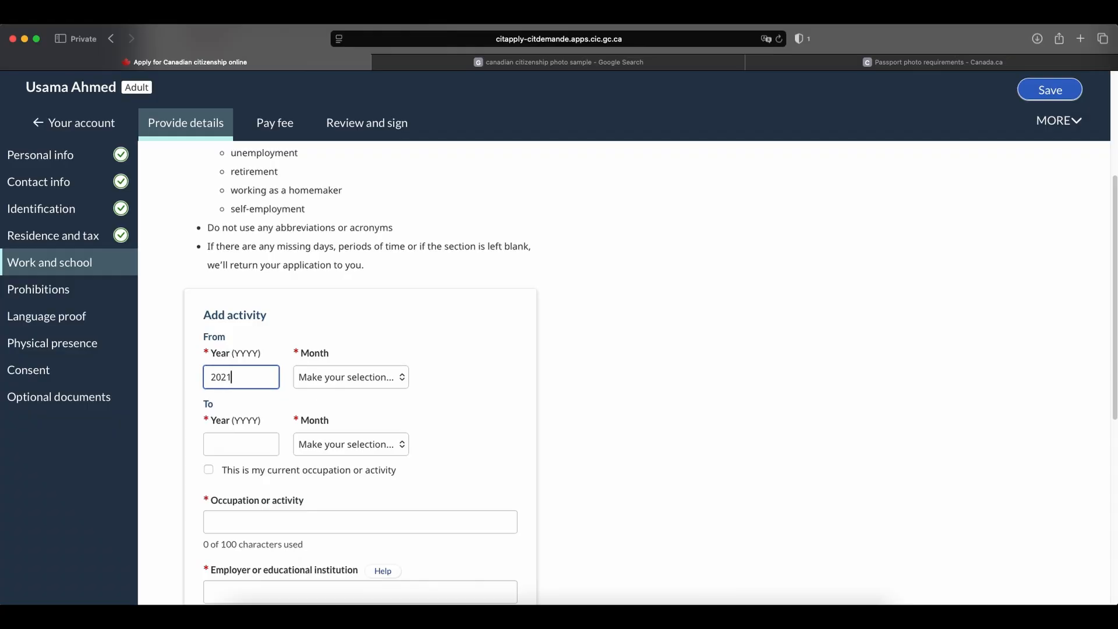
pyautogui.click(318, 381)
pyautogui.click(329, 387)
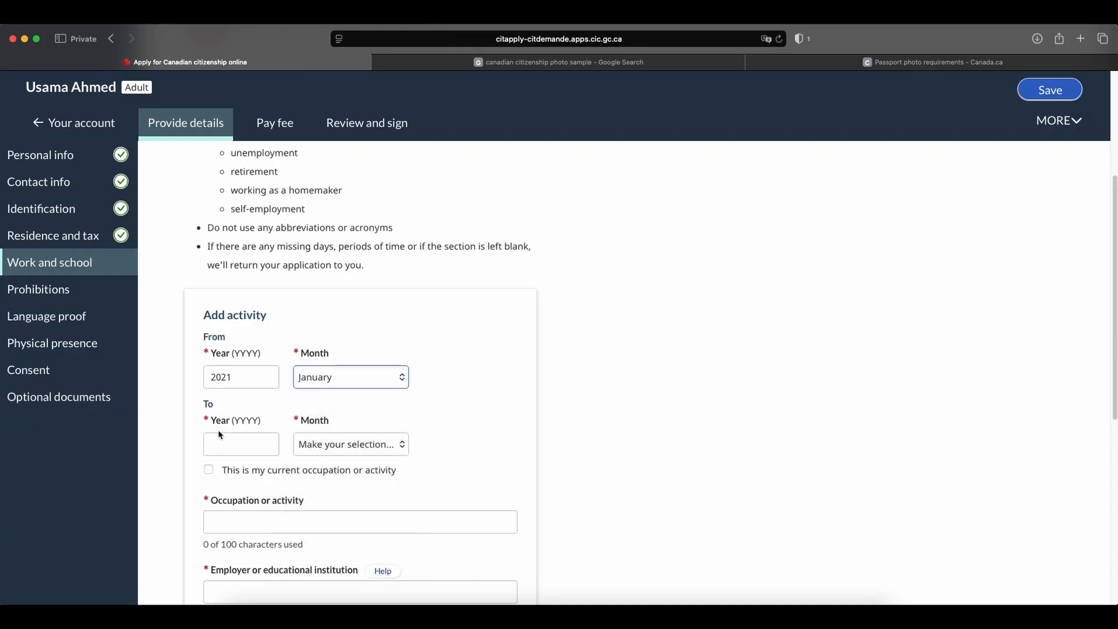
# Set the activity's end to January 2023 and its occupation to Student.
pyautogui.click(227, 444)
pyautogui.write('2023')
pyautogui.press('Tab')
pyautogui.press('j')
pyautogui.scroll(-1, 444, 362)
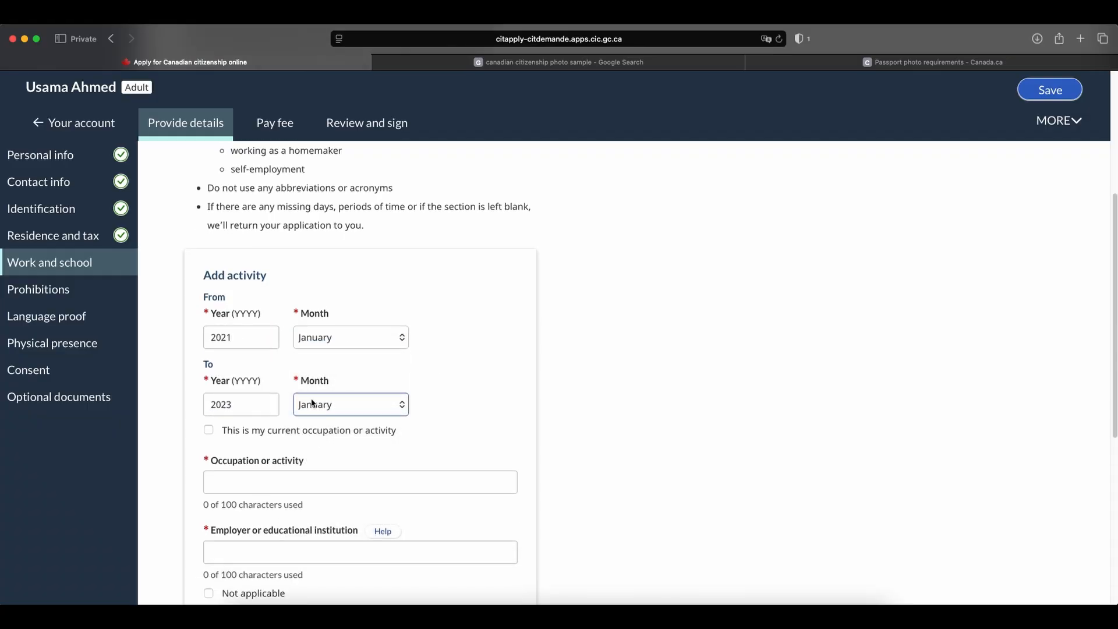
pyautogui.click(309, 483)
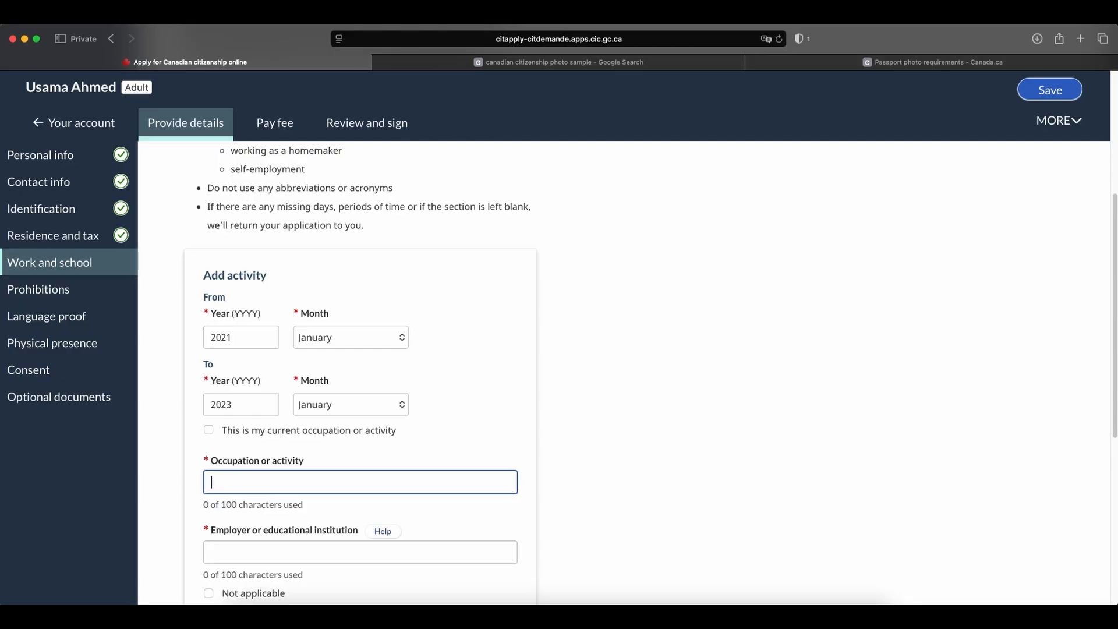
pyautogui.write('Student')
pyautogui.scroll(-3, 487, 336)
# Enter University of Waterloo as the educational institution with its address in Canada, and save the activity.
pyautogui.click(252, 387)
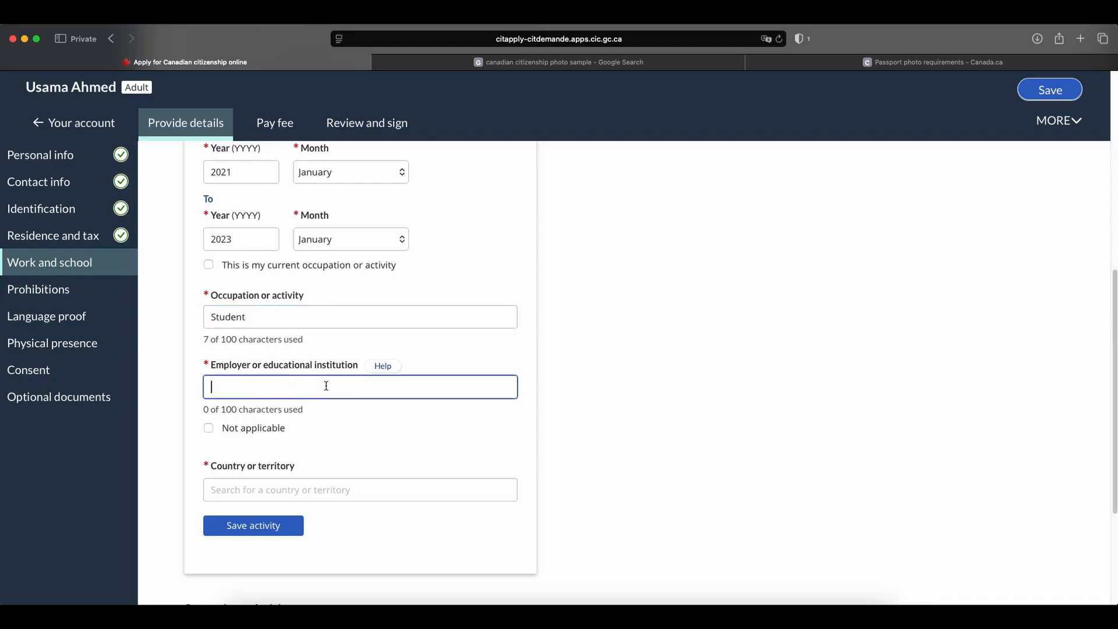
pyautogui.write('University of Waterloo')
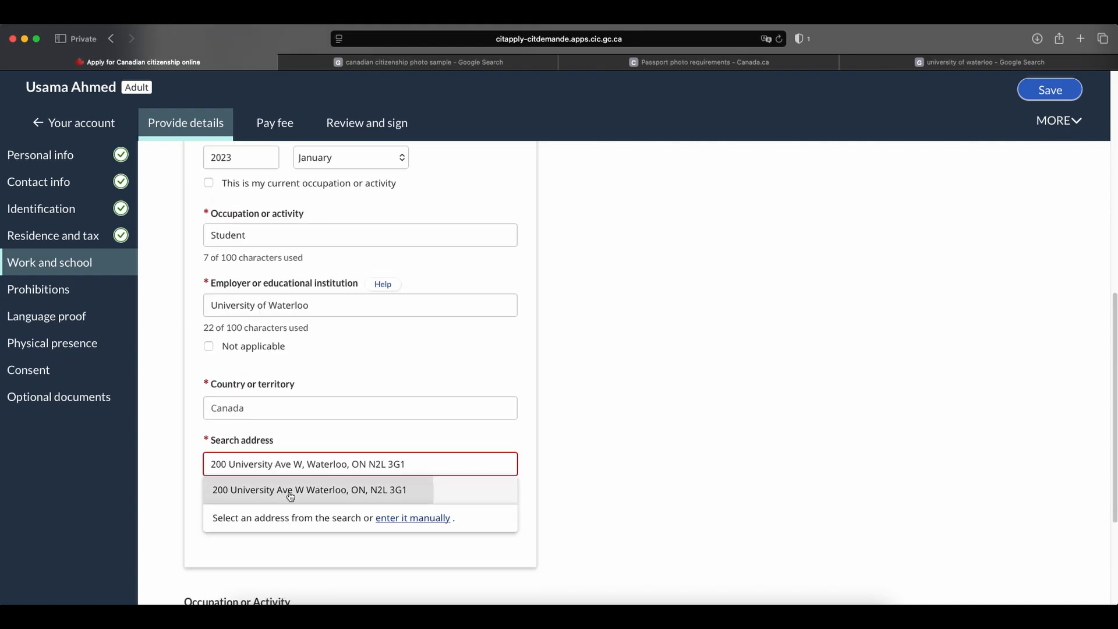
pyautogui.press('Return')
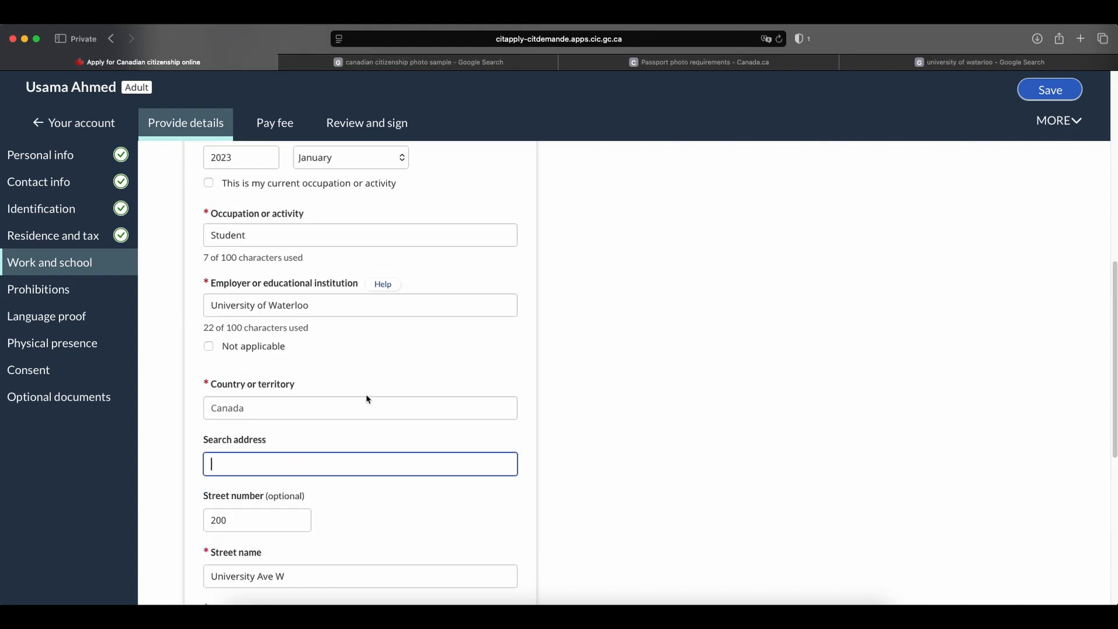
pyautogui.scroll(-5, 367, 391)
pyautogui.click(236, 429)
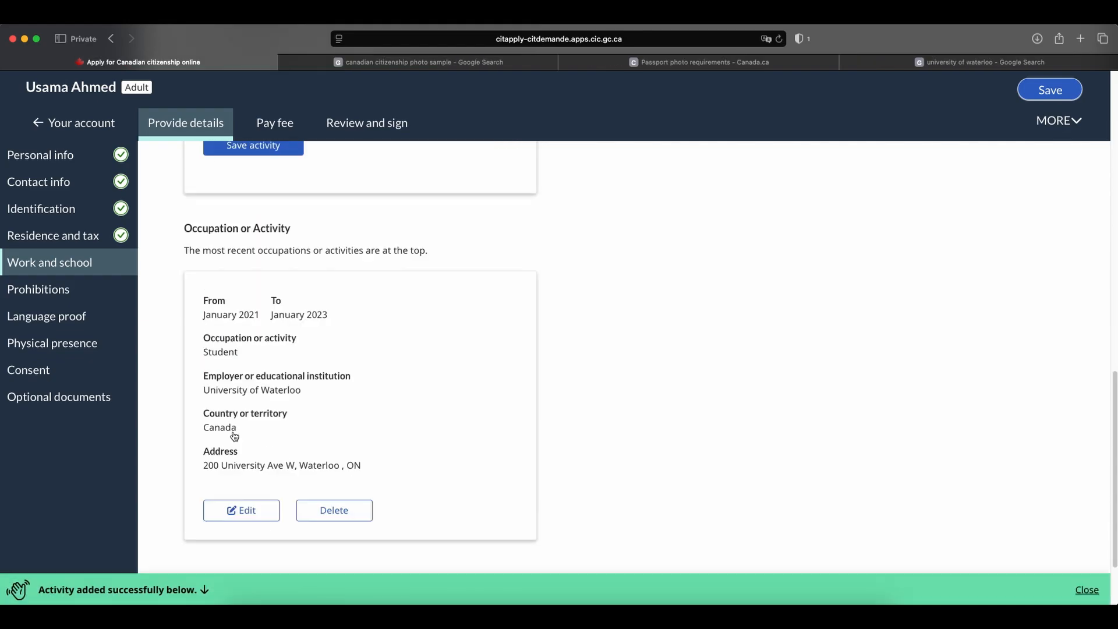
# Start a second activity entry with February 2023 as its start.
pyautogui.scroll(1, 372, 389)
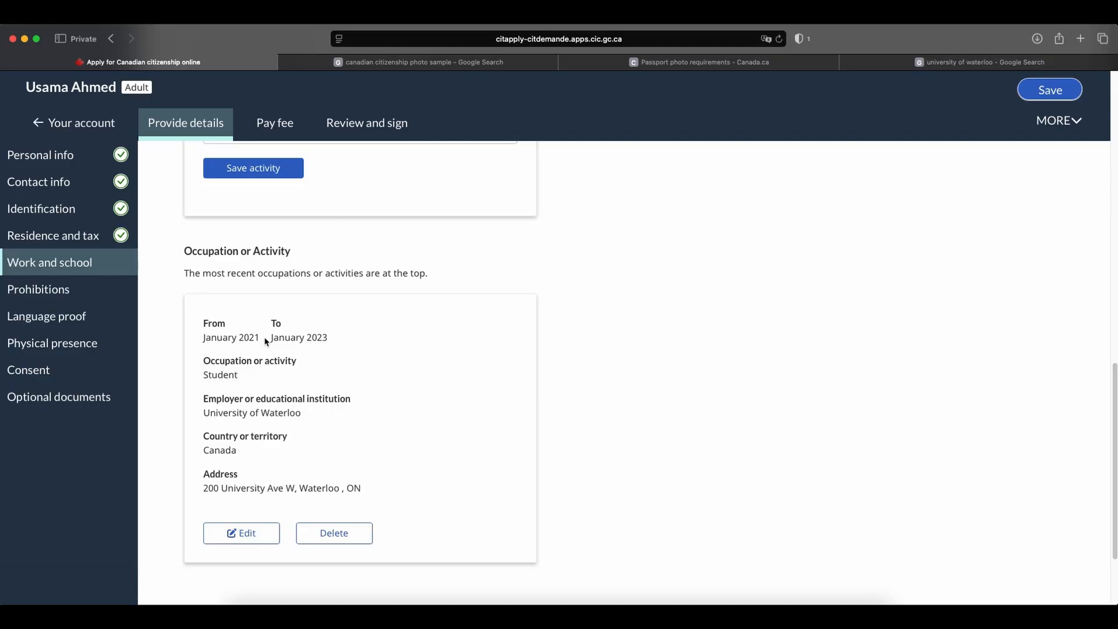
pyautogui.scroll(7, 321, 345)
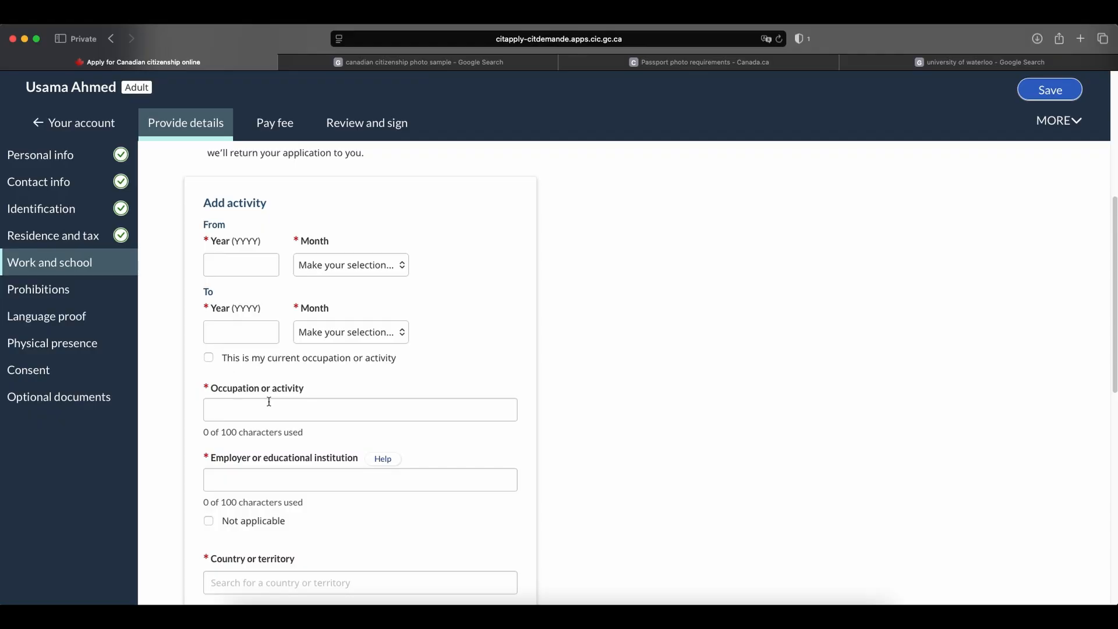
pyautogui.scroll(-7, 424, 402)
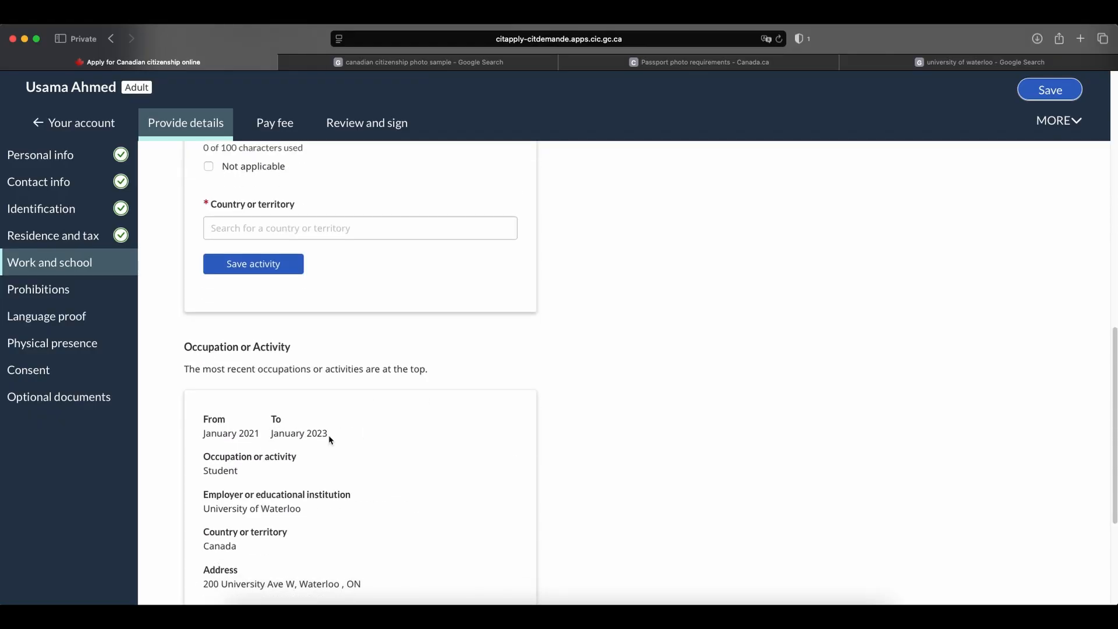
pyautogui.scroll(6, 330, 439)
pyautogui.click(237, 280)
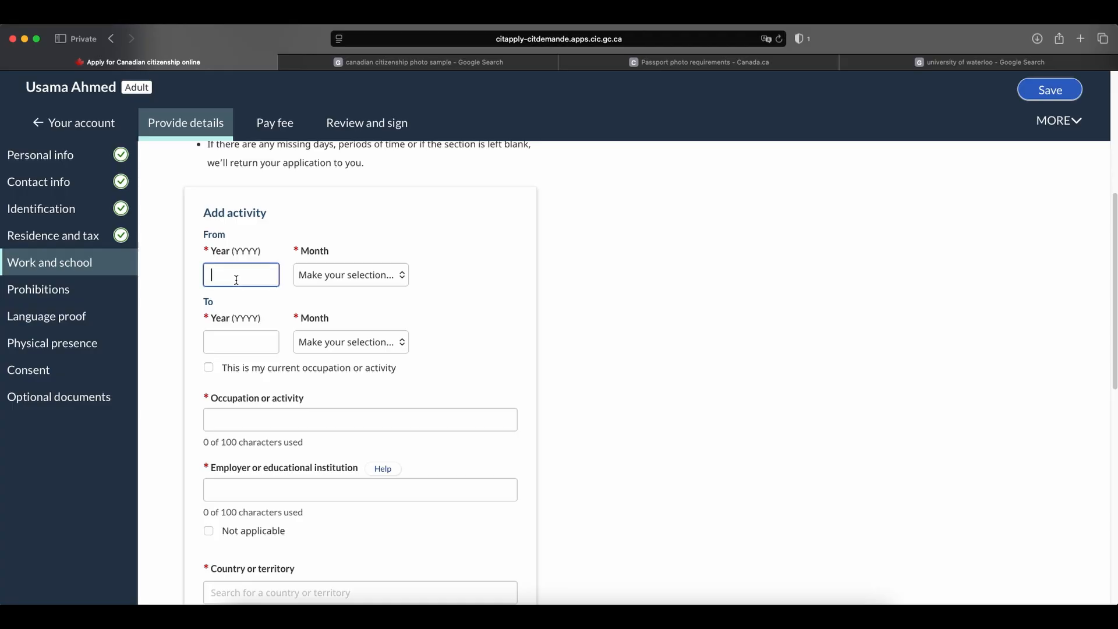
pyautogui.write('2023')
pyautogui.click(337, 279)
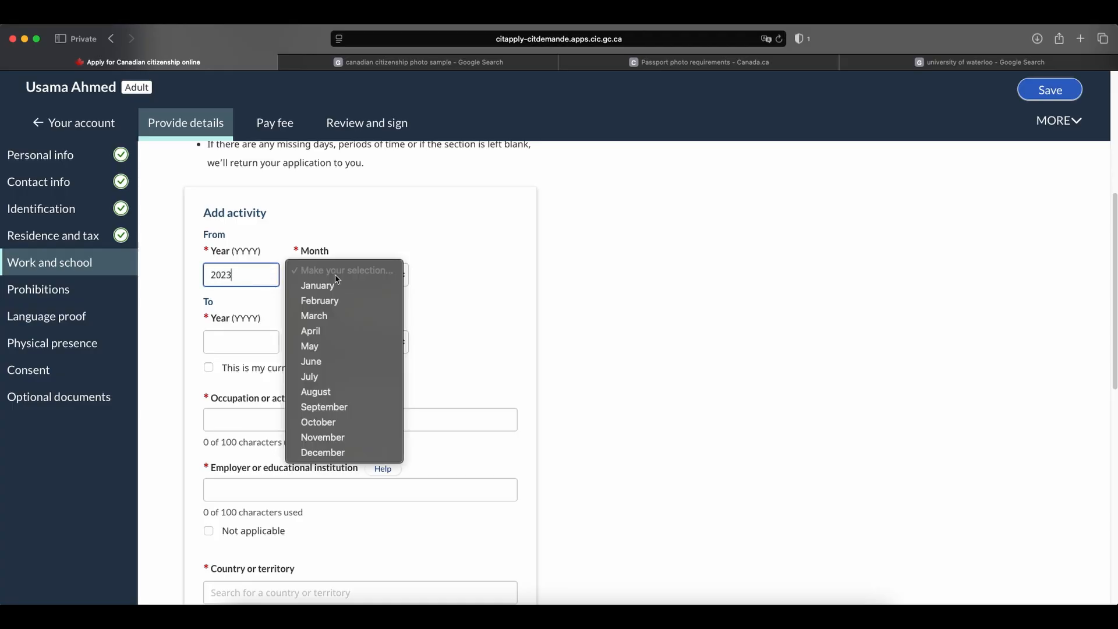
pyautogui.click(290, 303)
# Set the second activity's end to July 2026.
pyautogui.click(234, 360)
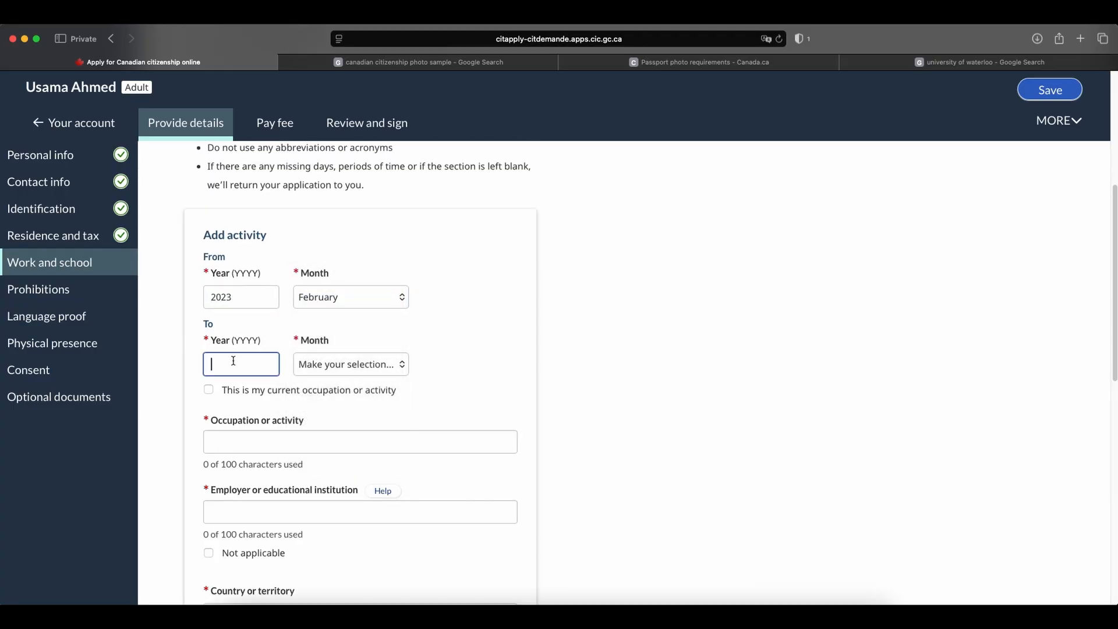
pyautogui.write('2026')
pyautogui.click(335, 361)
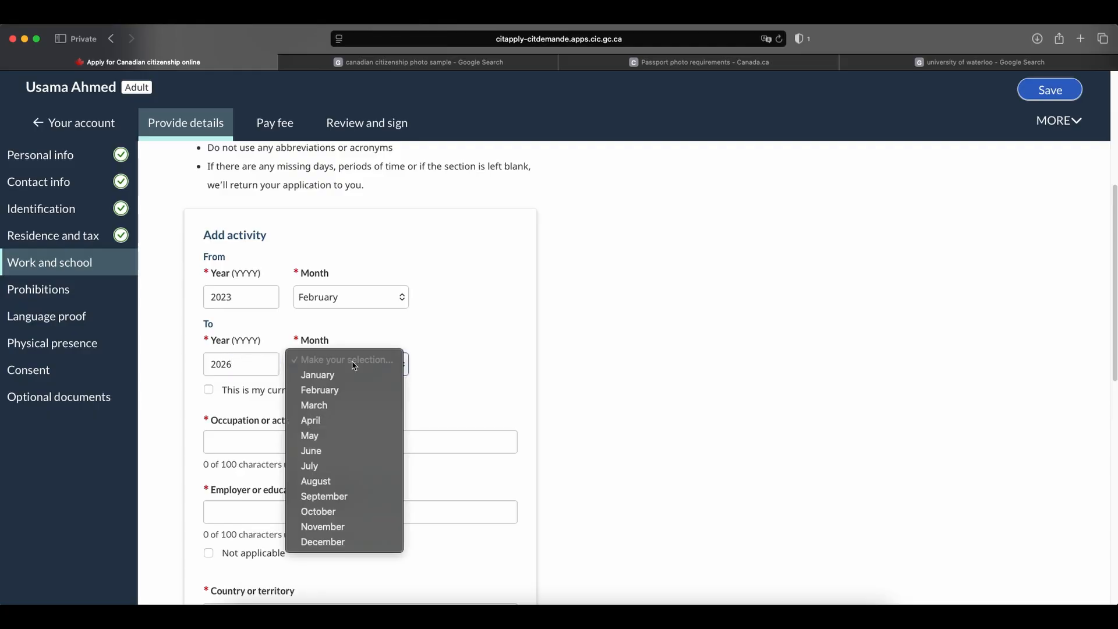
pyautogui.click(327, 465)
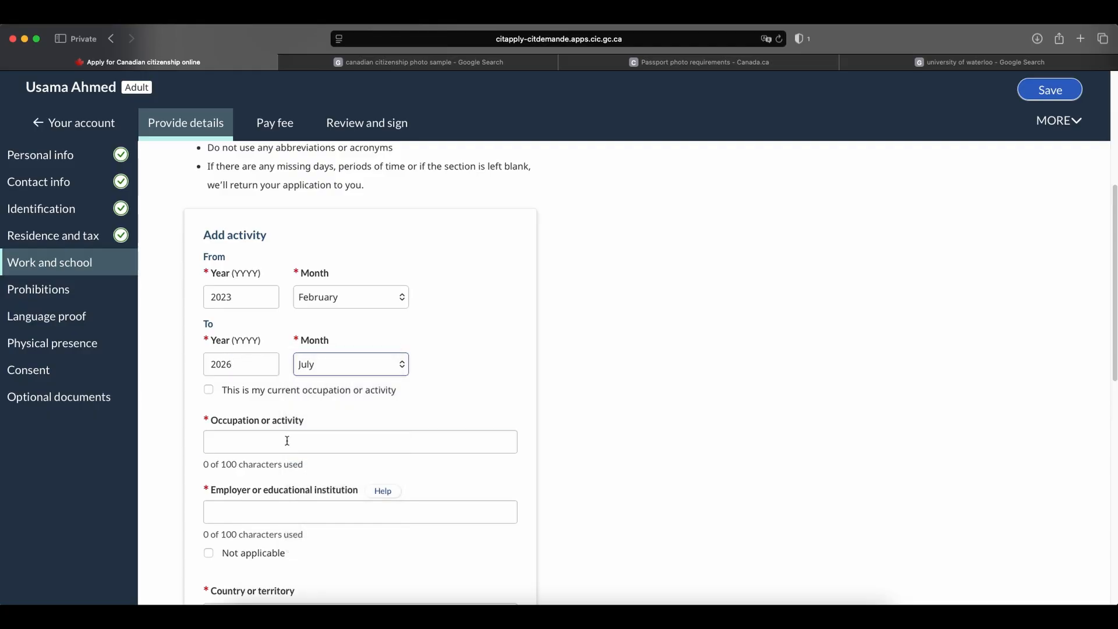
# Enter Worker as the second activity's occupation.
pyautogui.click(287, 440)
pyautogui.scroll(3, 573, 417)
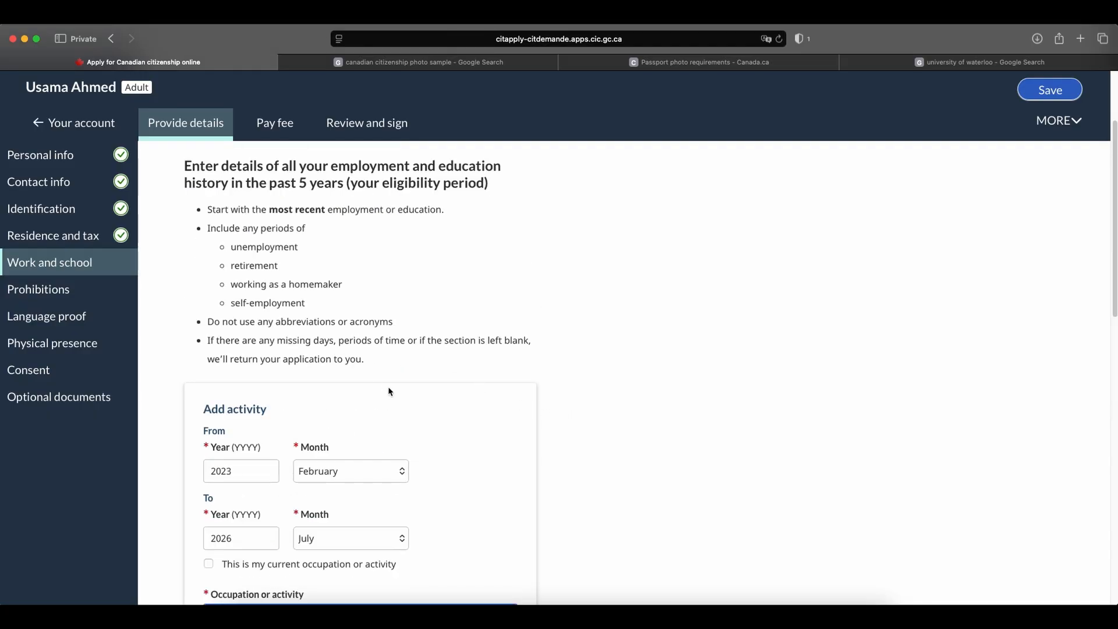
pyautogui.scroll(-4, 432, 390)
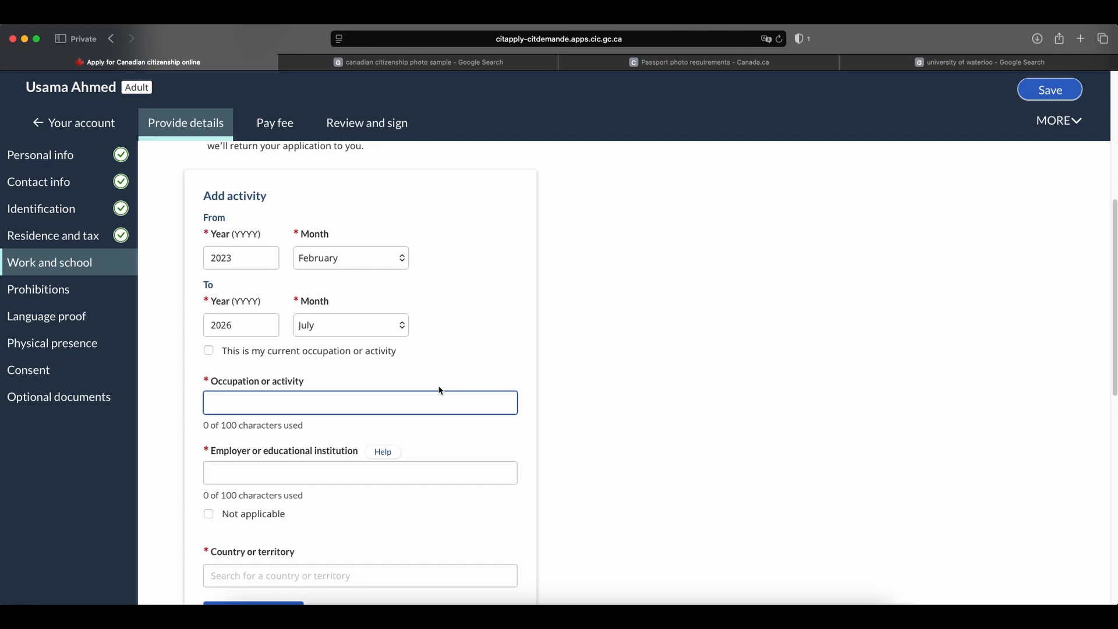
pyautogui.press('capslock')
pyautogui.write('W')
pyautogui.press('capslock')
pyautogui.write('orker')
pyautogui.scroll(-1, 437, 381)
# Enter Royal Bank of Canada as the second activity's employer and set its country to Canada.
pyautogui.click(300, 439)
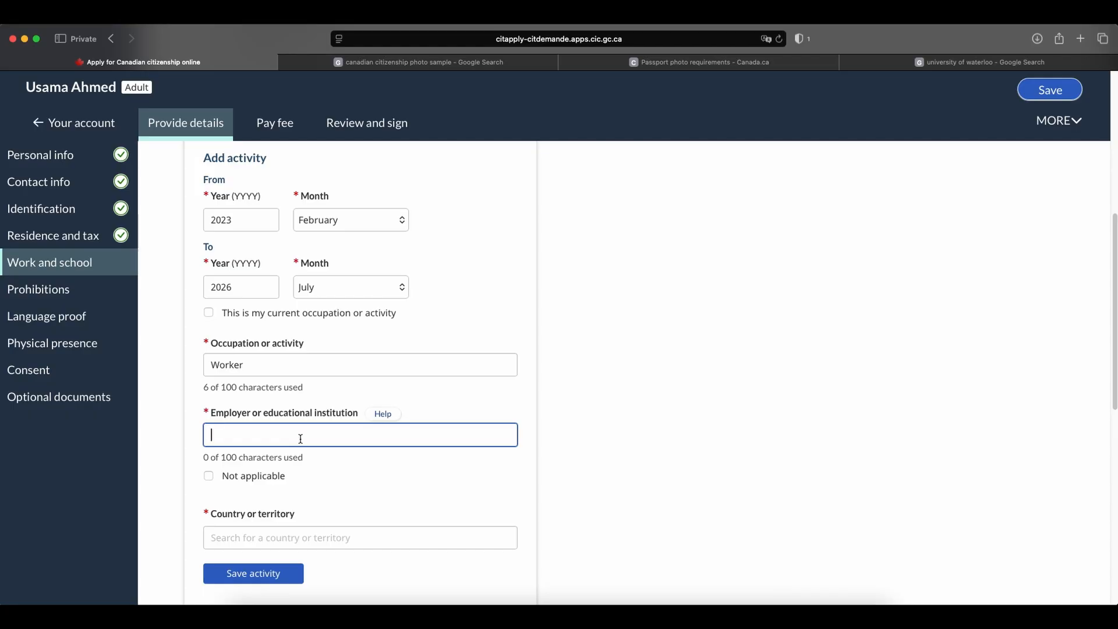
pyautogui.press('capslock')
pyautogui.write('Royal bAN')
pyautogui.press('BackSpace')
pyautogui.press('BackSpace')
pyautogui.write('ank of Canada')
pyautogui.scroll(-1, 329, 513)
pyautogui.click(329, 512)
pyautogui.write('canad')
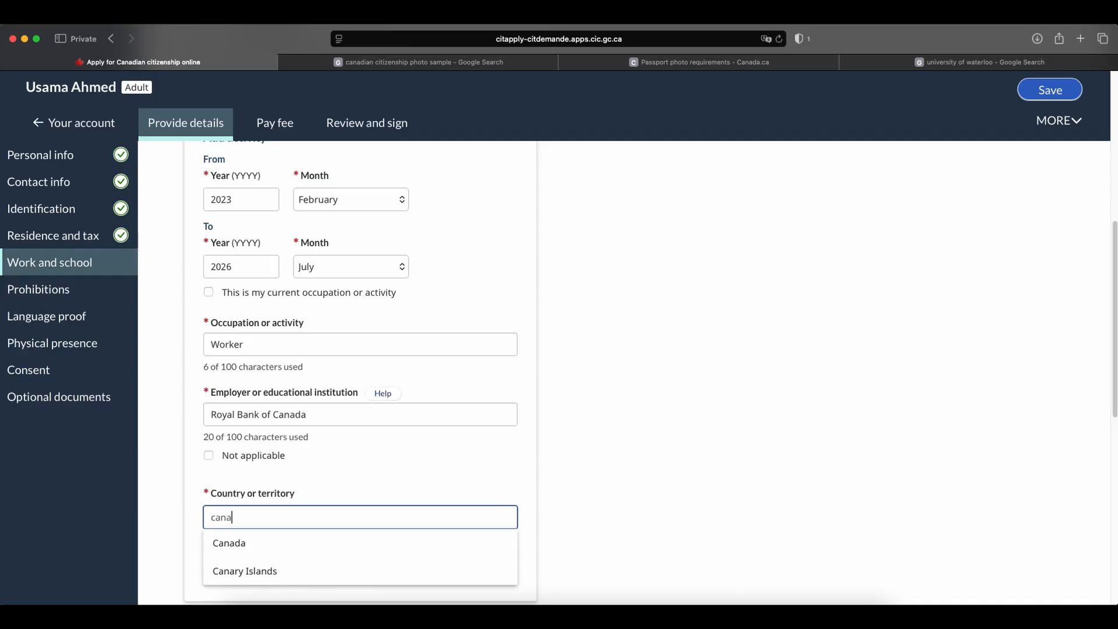
pyautogui.click(336, 542)
# Replace the second activity's occupation with Investment Advisor.
pyautogui.doubleClick(217, 340)
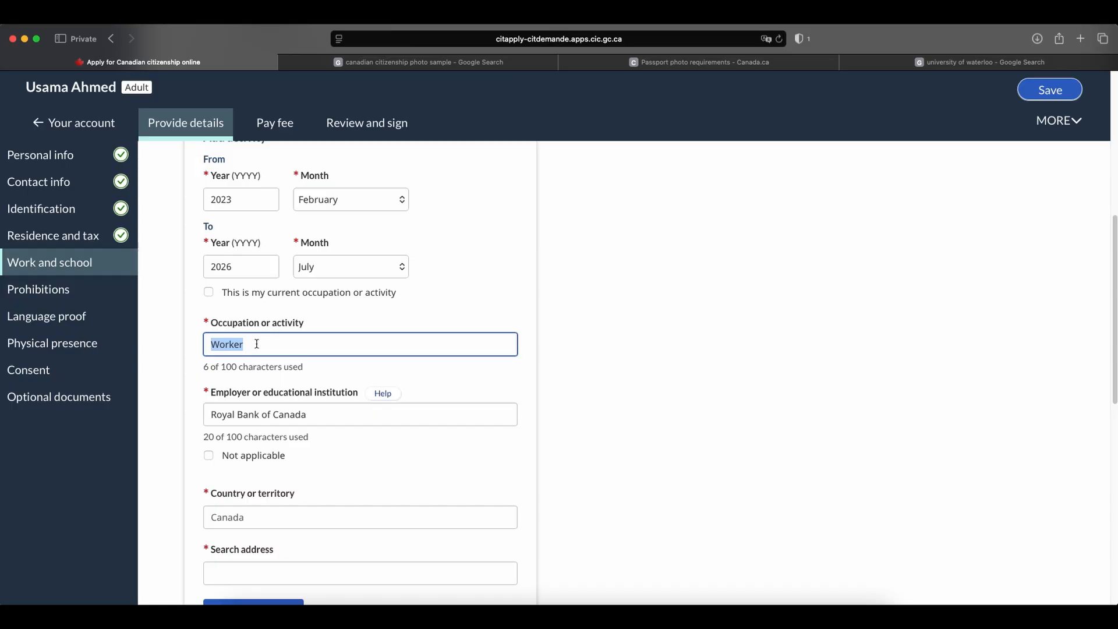
pyautogui.press('capslock')
pyautogui.press('capslock')
pyautogui.press('BackSpace')
pyautogui.write('Investment Advisor')
# Fill in the employer's address and save the second activity.
pyautogui.scroll(-5, 362, 332)
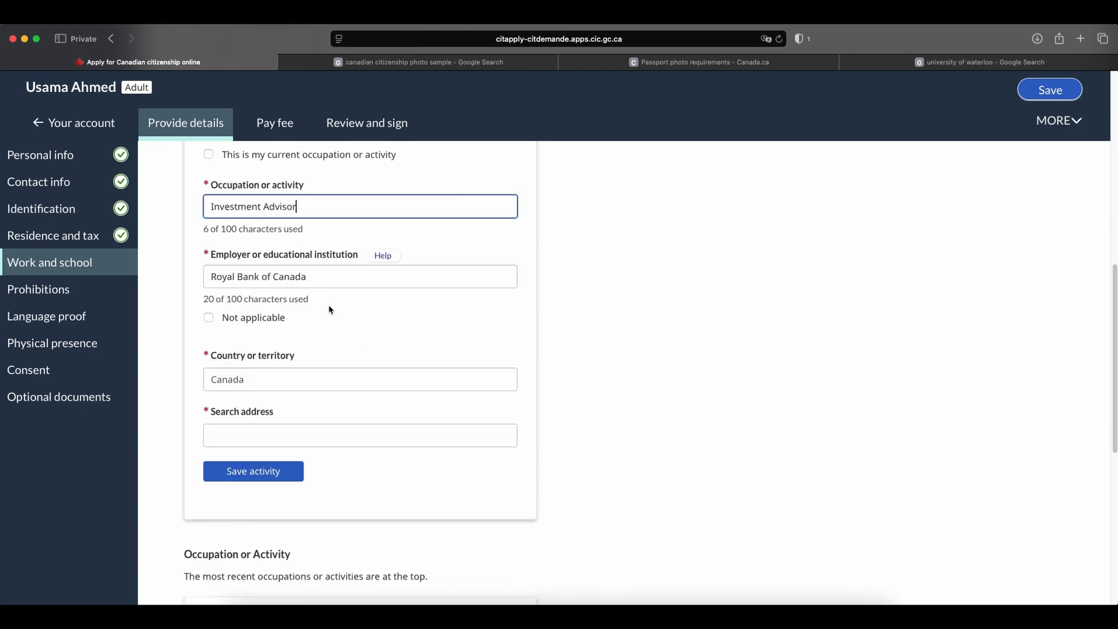
pyautogui.click(336, 429)
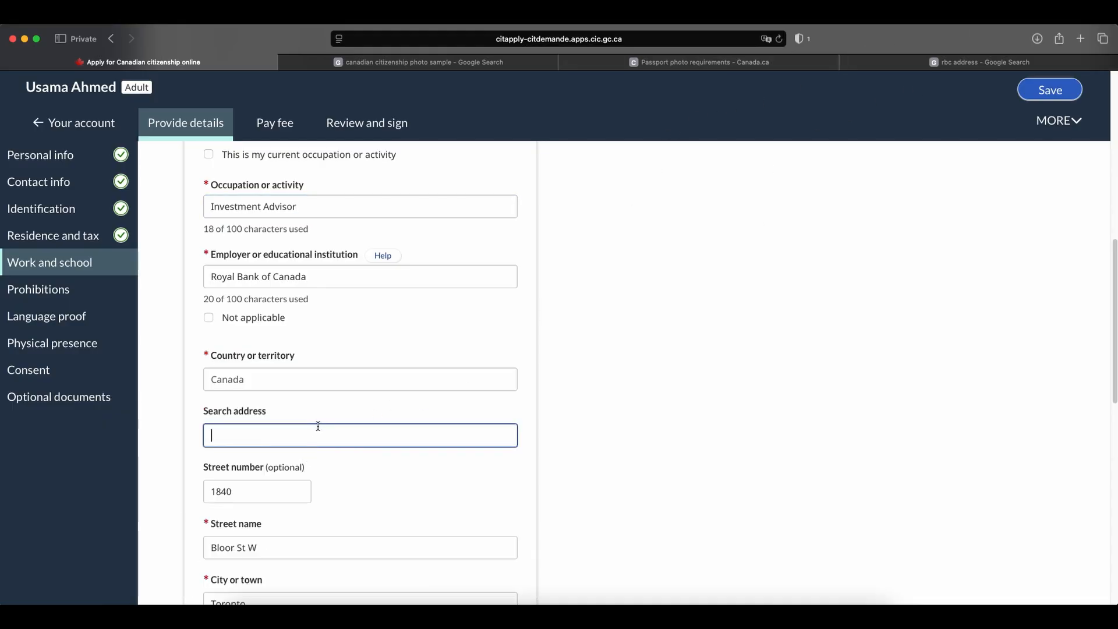
pyautogui.scroll(-10, 318, 426)
pyautogui.click(263, 399)
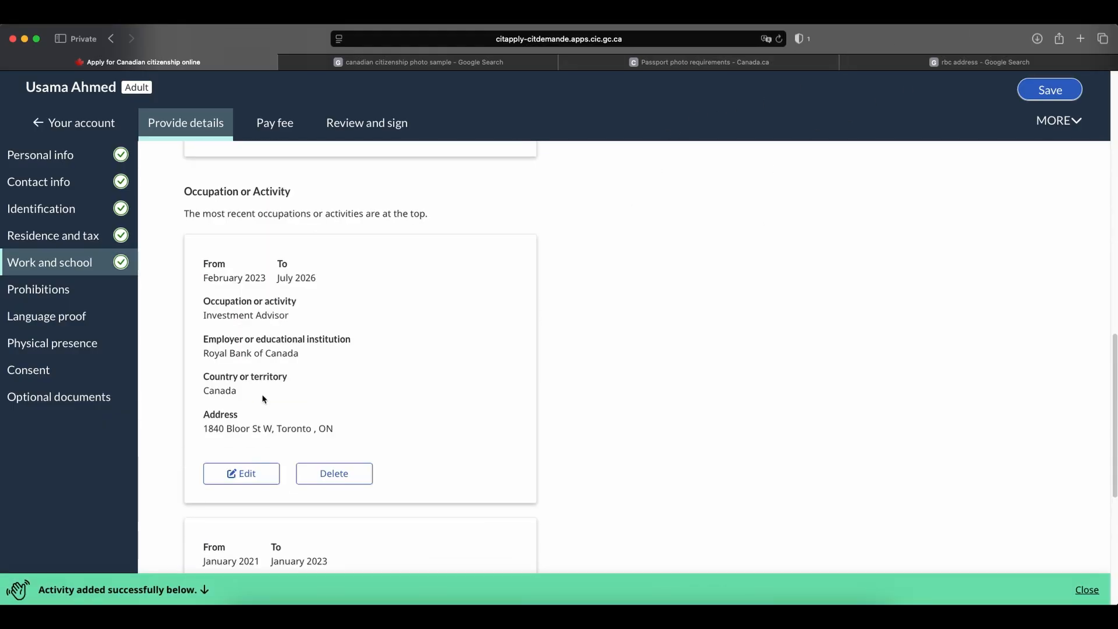
# Continue to the Prohibitions section and answer No to serving a term of imprisonment, being on probation and being on parole.
pyautogui.scroll(-6, 396, 350)
pyautogui.click(518, 492)
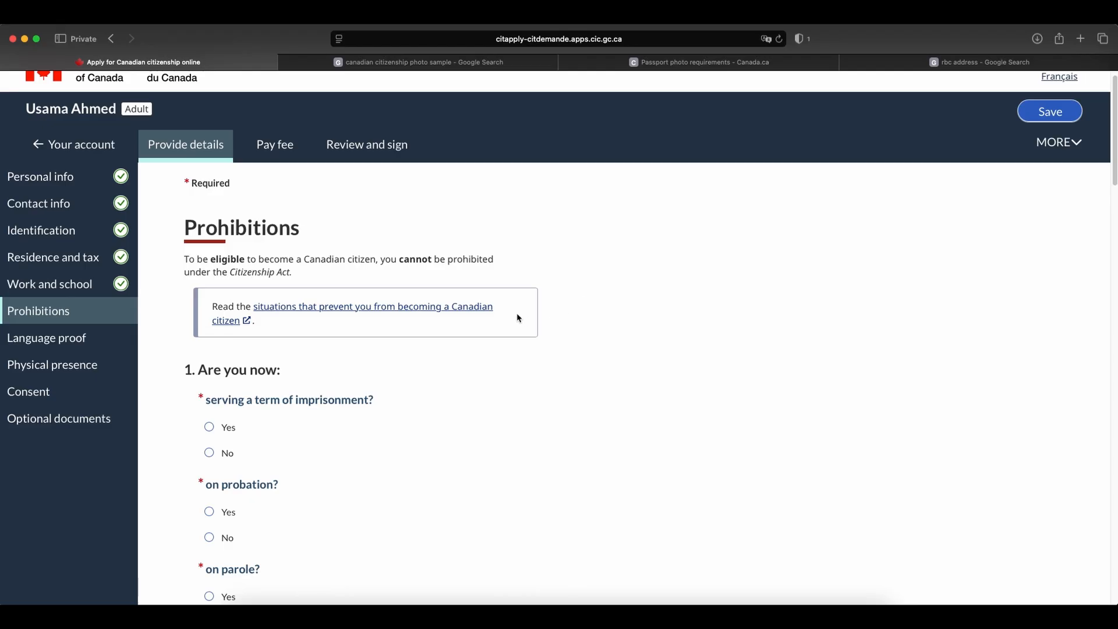
pyautogui.scroll(-2, 544, 336)
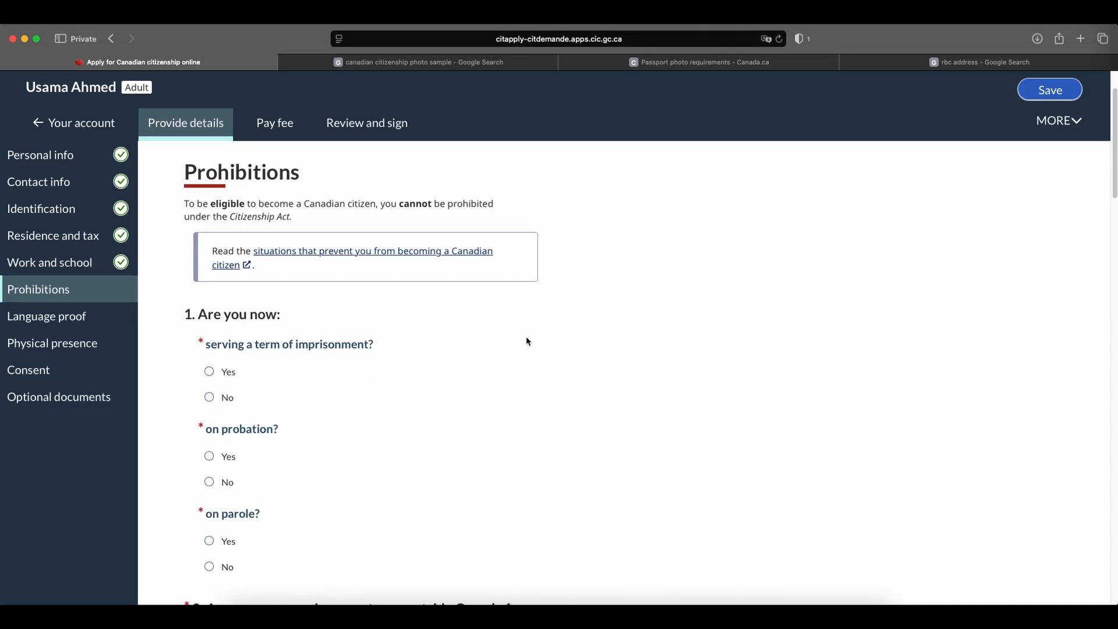
pyautogui.click(209, 396)
pyautogui.scroll(-2, 408, 408)
pyautogui.click(210, 432)
pyautogui.scroll(-6, 210, 432)
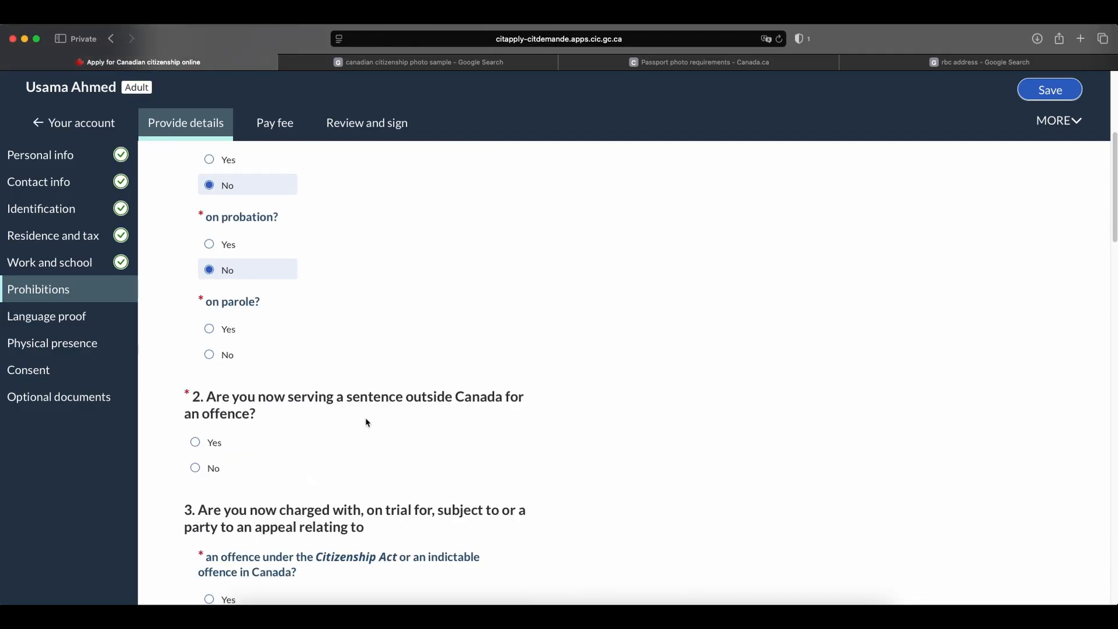
pyautogui.click(209, 355)
# Answer No to serving a sentence outside Canada and to both questions about current charges, trials or appeals.
pyautogui.scroll(-1, 400, 369)
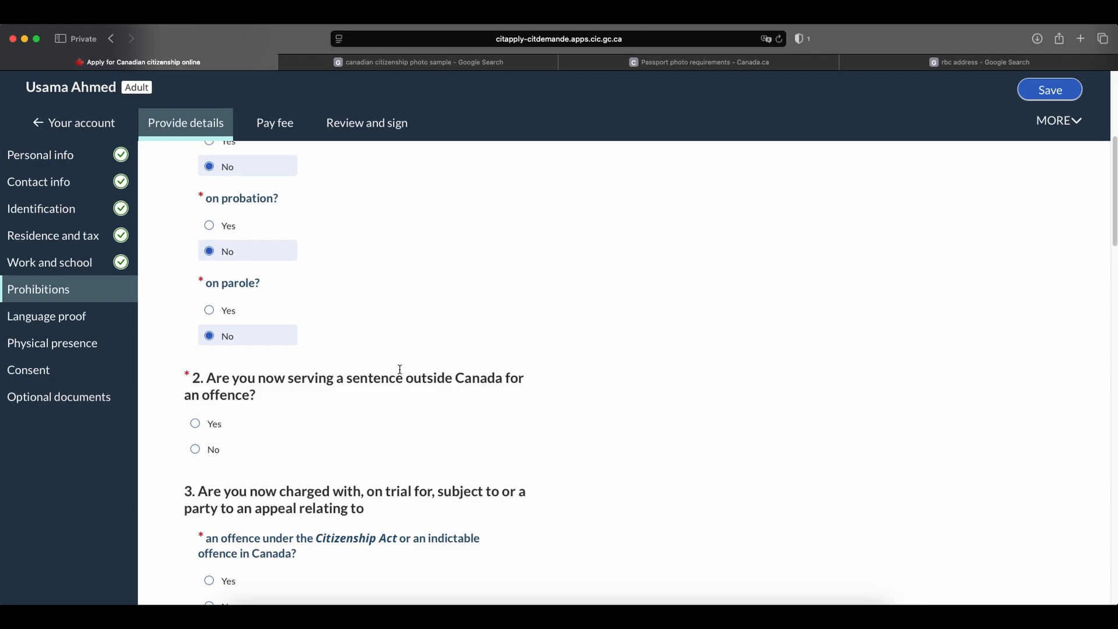
pyautogui.scroll(-1, 402, 344)
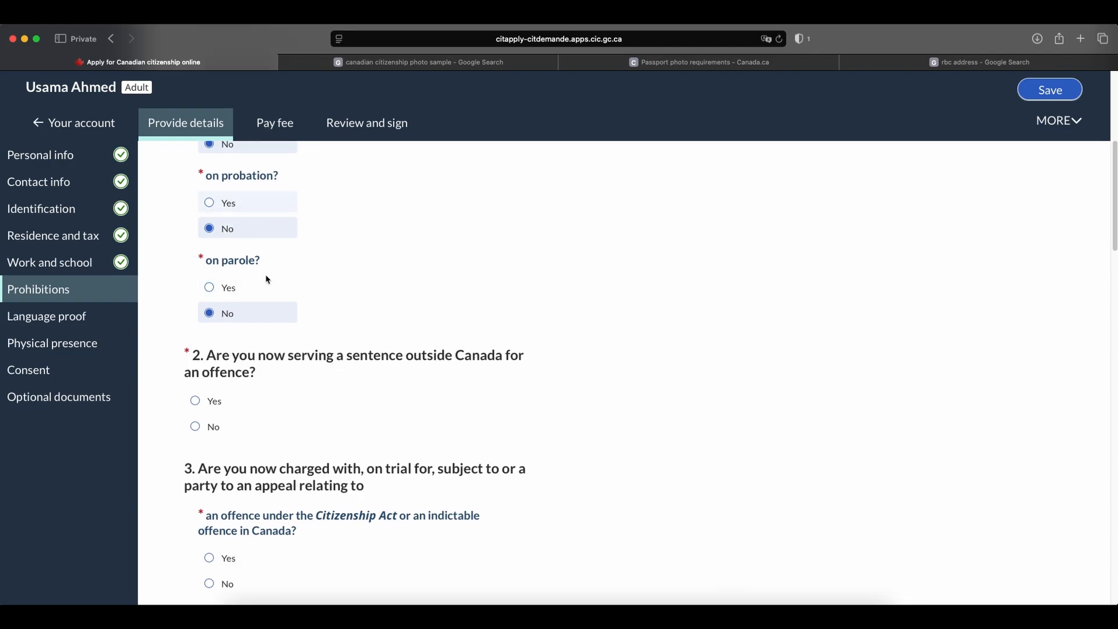
pyautogui.scroll(-5, 396, 322)
pyautogui.click(209, 302)
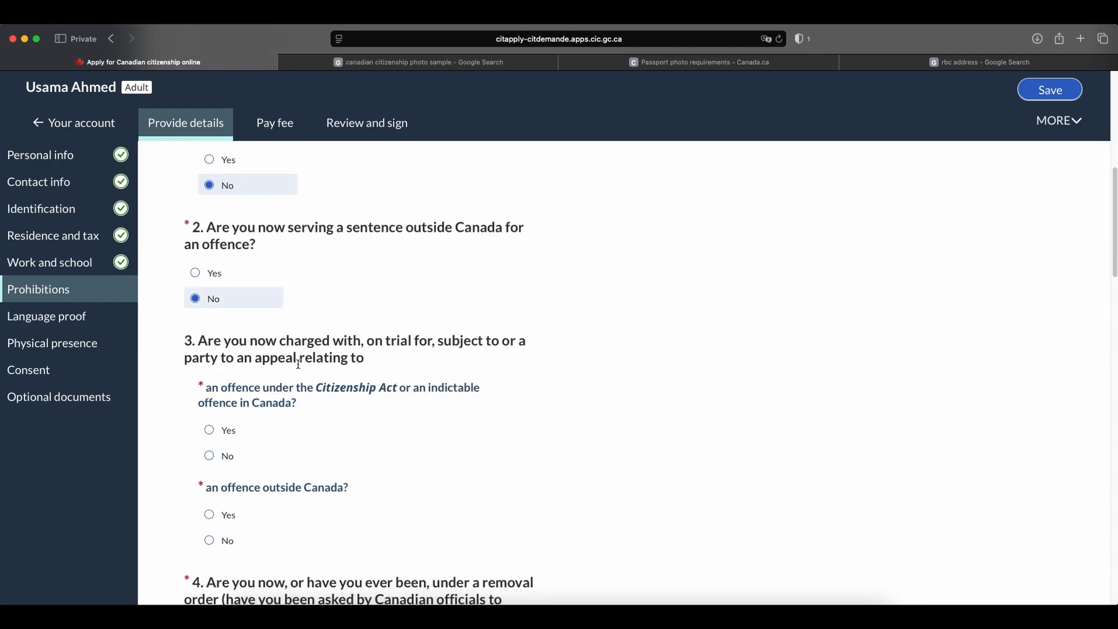
pyautogui.scroll(-1, 262, 407)
pyautogui.click(209, 438)
pyautogui.scroll(-5, 250, 419)
pyautogui.click(209, 308)
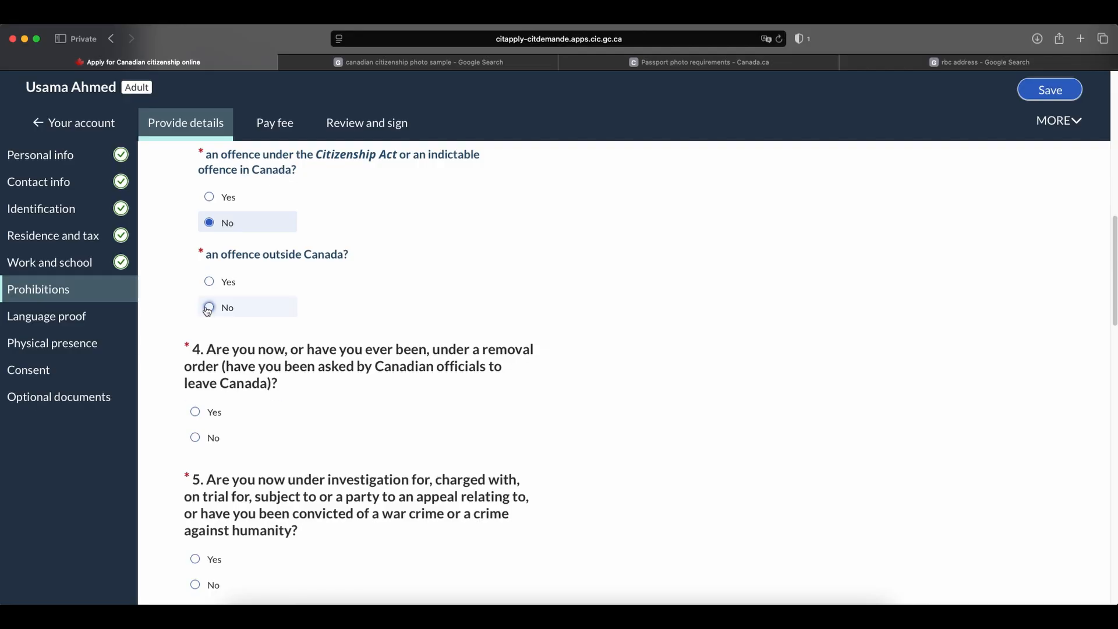
# Answer No to questions 4 to 7 on removal orders, war crimes, misrepresentation and revoked citizenship.
pyautogui.click(195, 437)
pyautogui.scroll(-1, 374, 436)
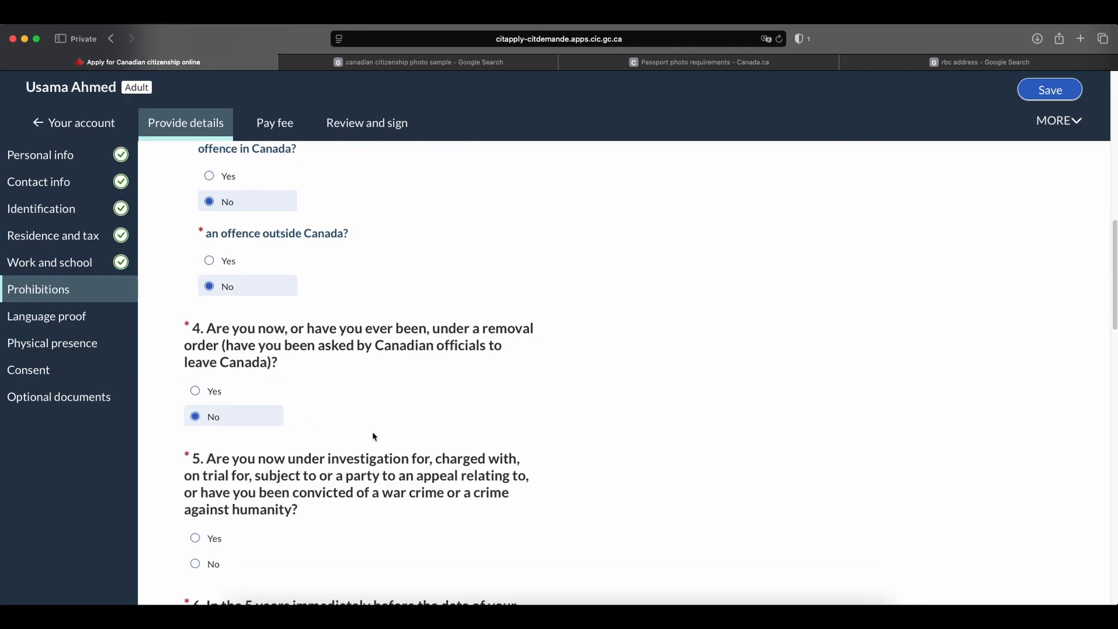
pyautogui.scroll(-5, 374, 437)
pyautogui.click(212, 432)
pyautogui.scroll(-4, 407, 402)
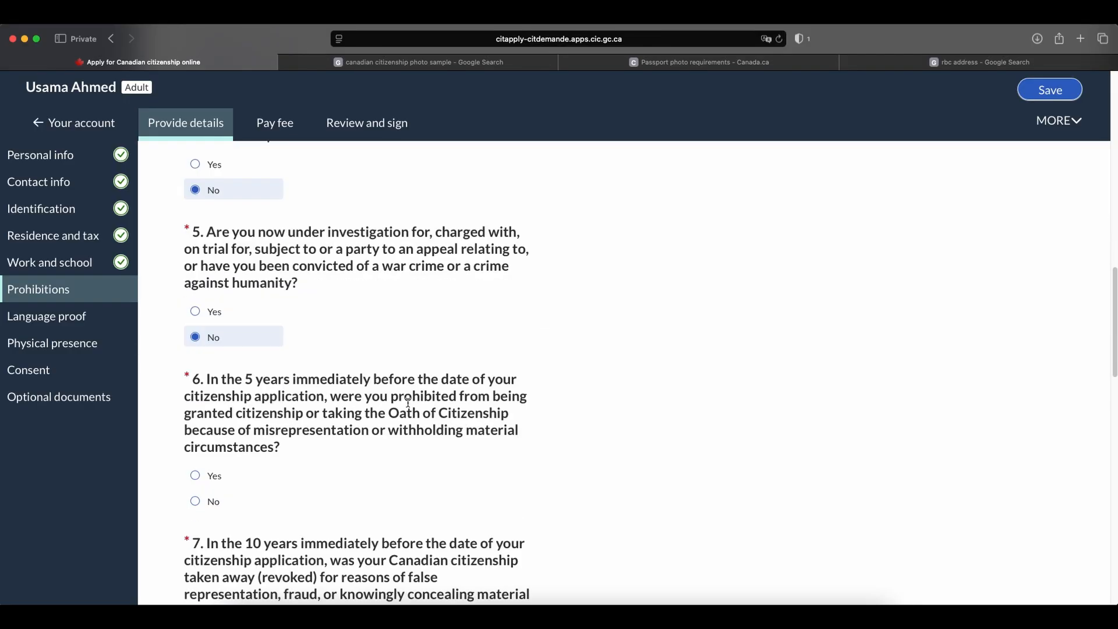
pyautogui.click(195, 481)
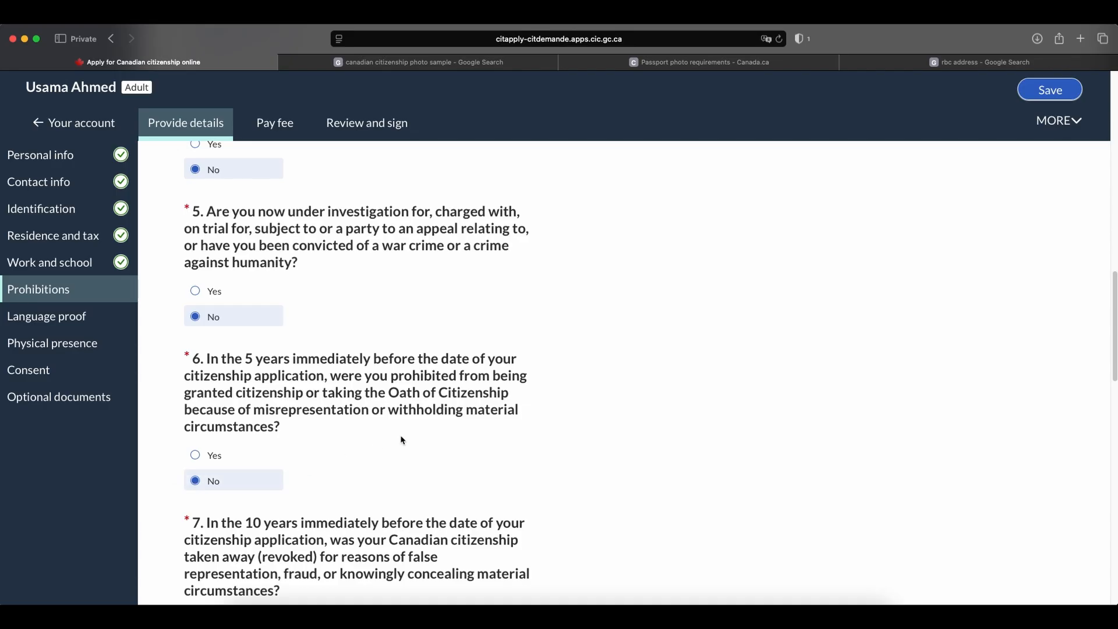
pyautogui.scroll(-5, 399, 438)
pyautogui.click(196, 468)
# Answer No to both parts of question 8 about convictions in the last 4 years.
pyautogui.scroll(-6, 381, 389)
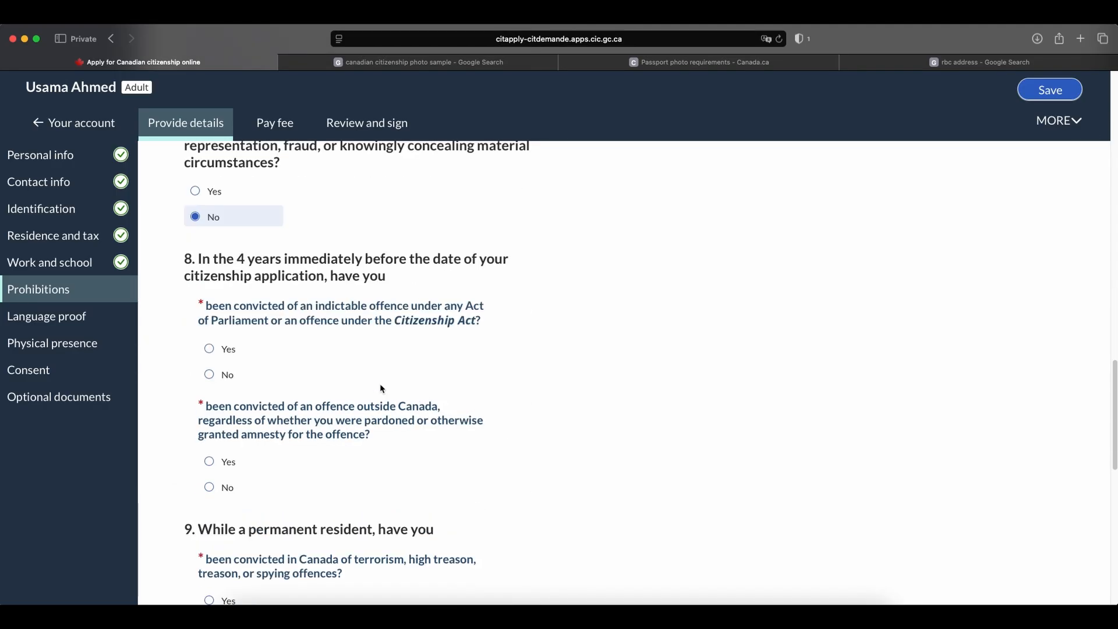
pyautogui.click(227, 375)
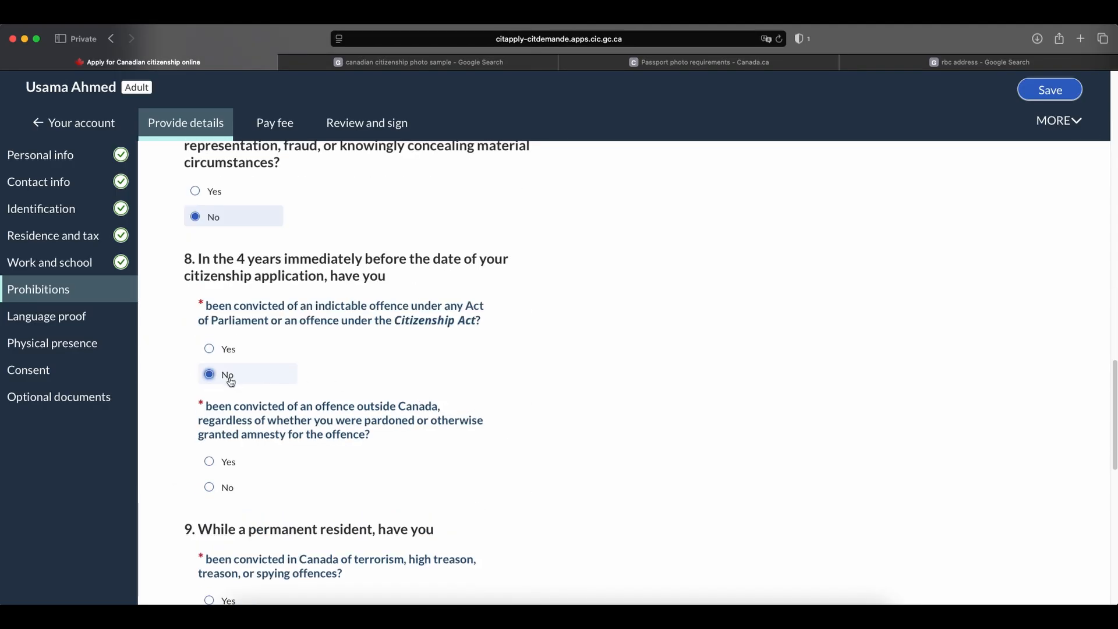
pyautogui.click(233, 492)
# Answer No to all three parts of question 9 about terrorism convictions and armed conflict while a permanent resident.
pyautogui.scroll(-3, 366, 447)
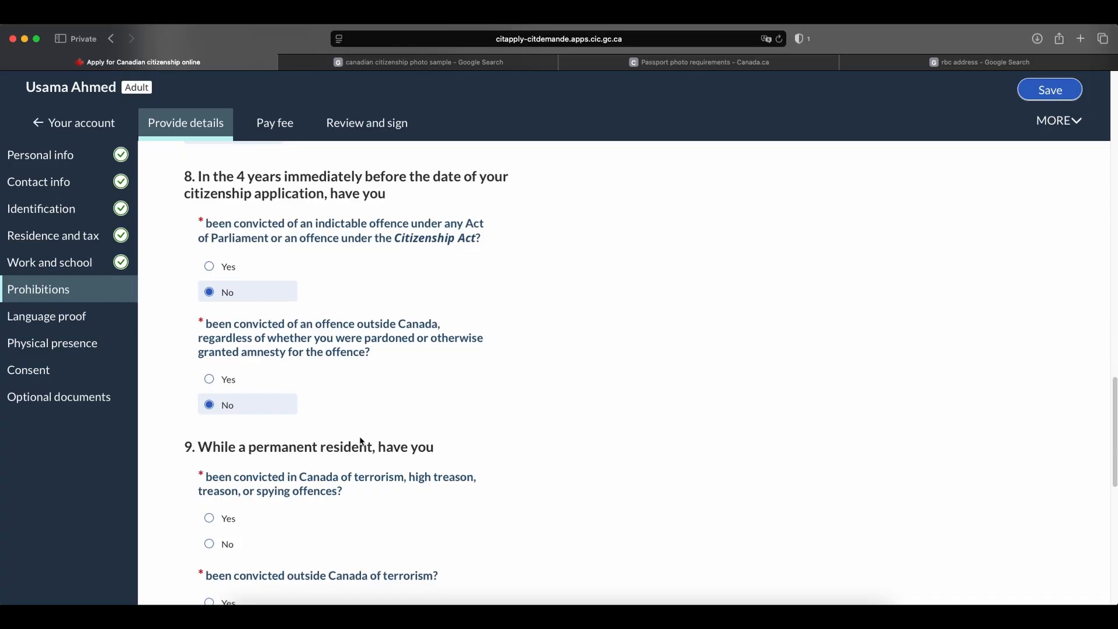
pyautogui.scroll(-3, 361, 441)
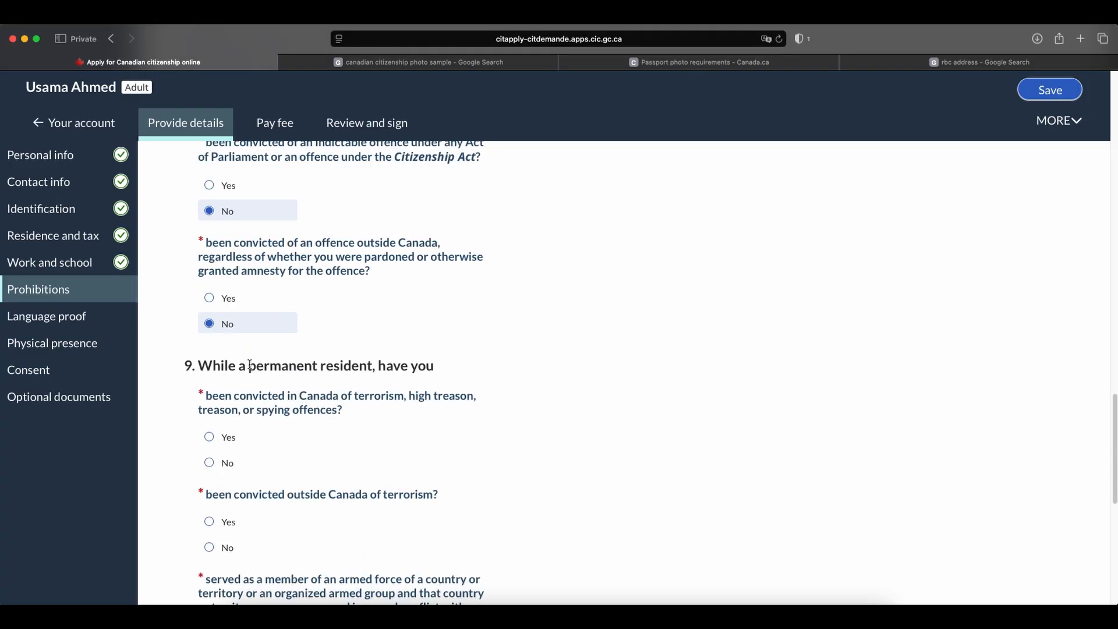
pyautogui.scroll(-1, 391, 353)
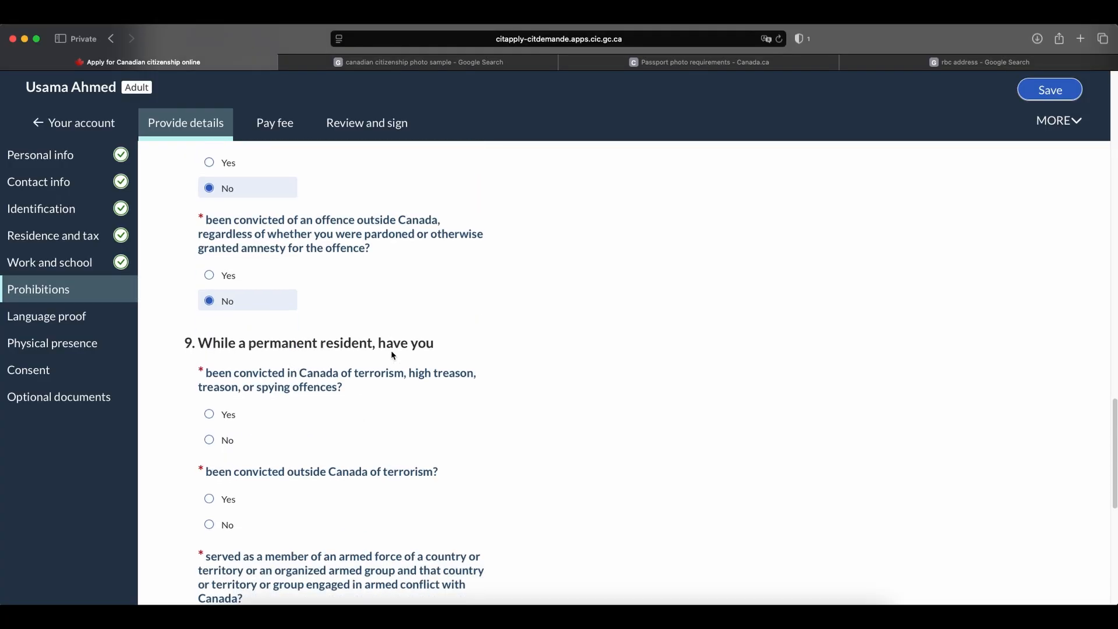
pyautogui.click(211, 441)
pyautogui.scroll(-6, 332, 344)
pyautogui.click(209, 345)
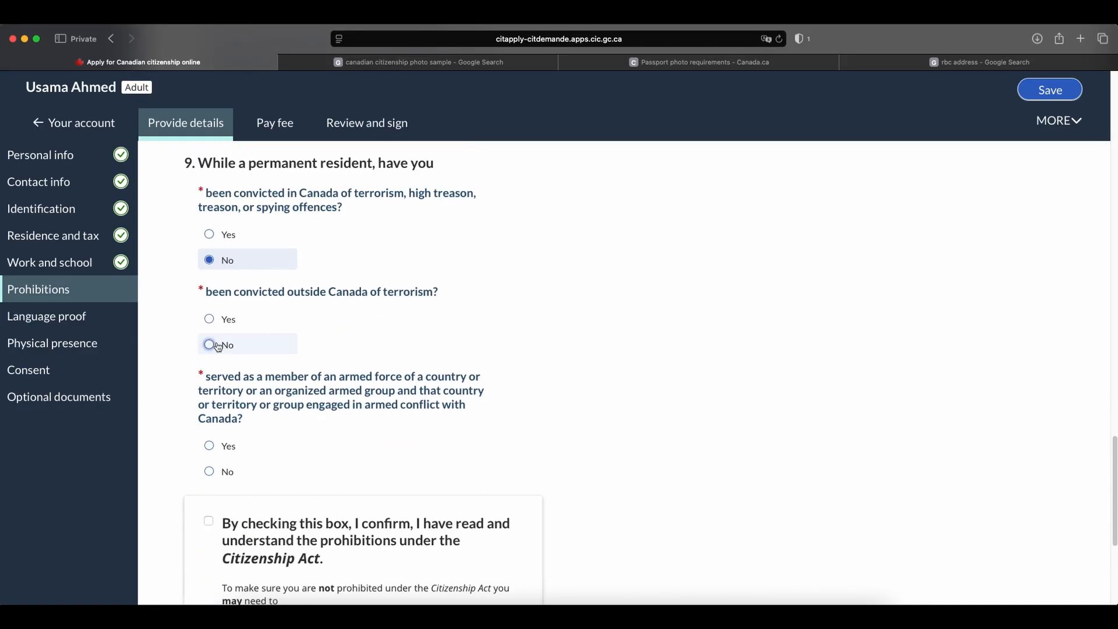
pyautogui.click(209, 472)
# Confirm having read and understood the prohibitions under the Citizenship Act, and continue to the Language proof section.
pyautogui.scroll(-5, 349, 422)
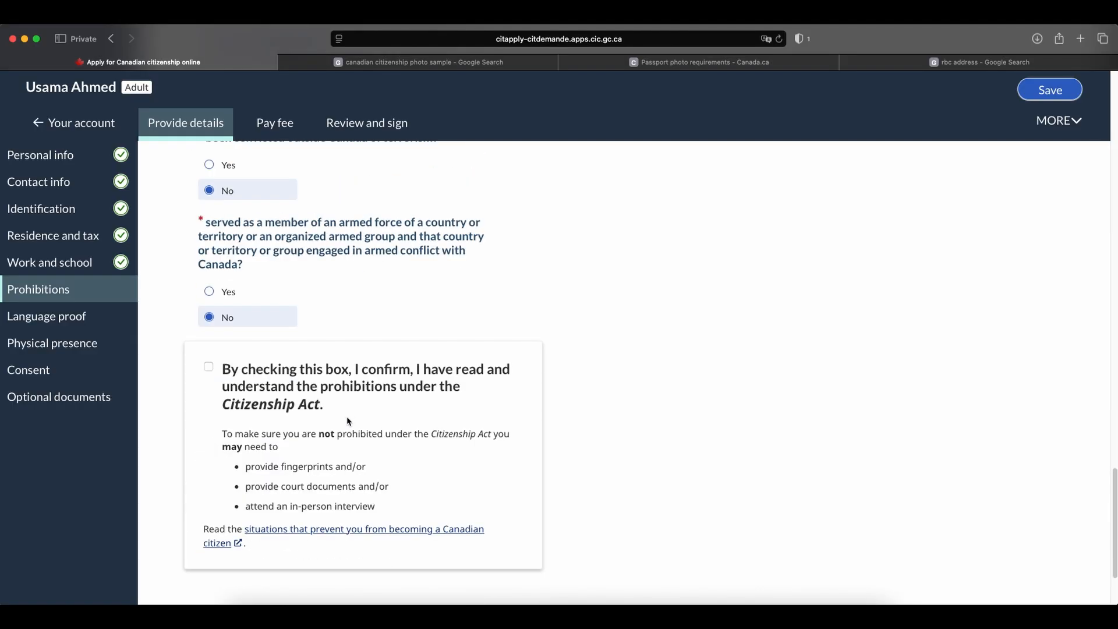
pyautogui.click(209, 369)
pyautogui.scroll(-3, 381, 379)
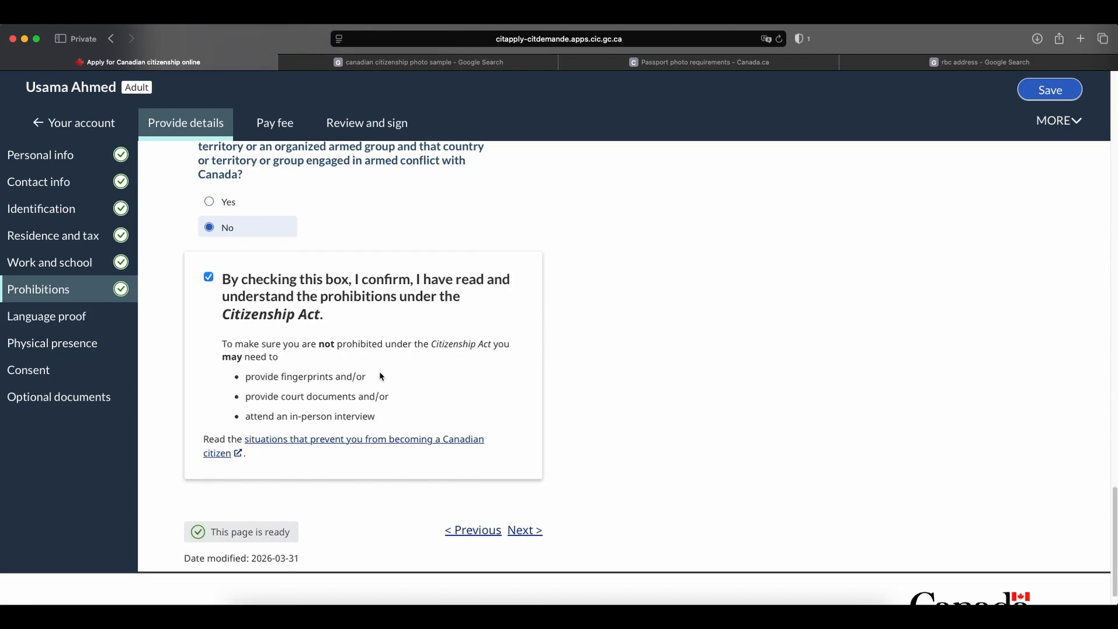
pyautogui.click(539, 532)
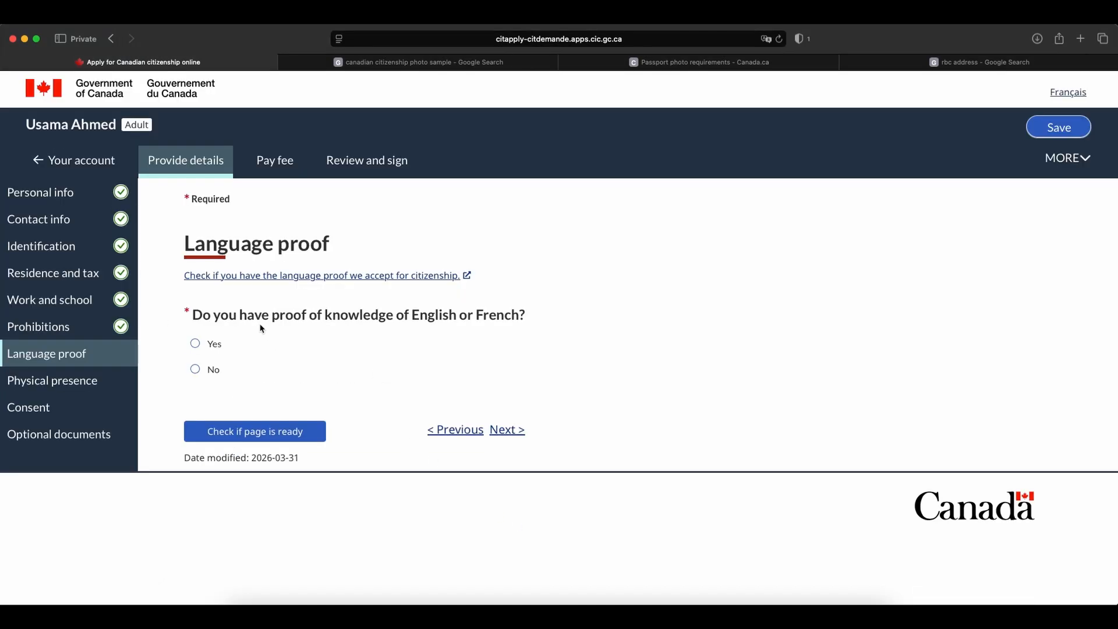
# Answer Yes to having proof of English or French and choose Post-secondary education in English as the proof.
pyautogui.click(201, 346)
pyautogui.click(413, 412)
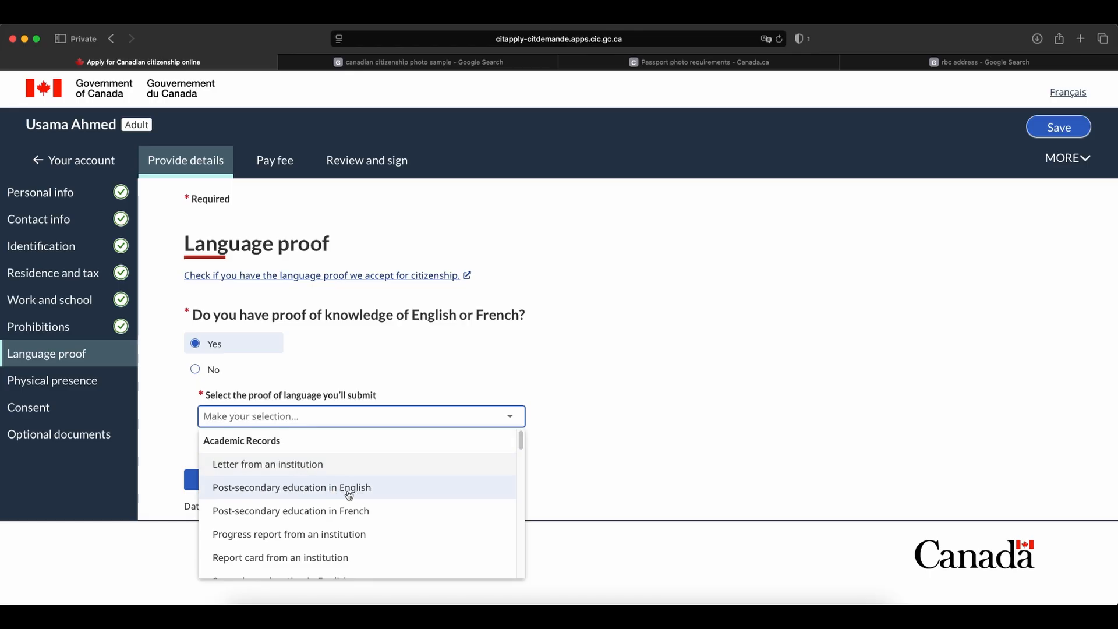
pyautogui.click(256, 487)
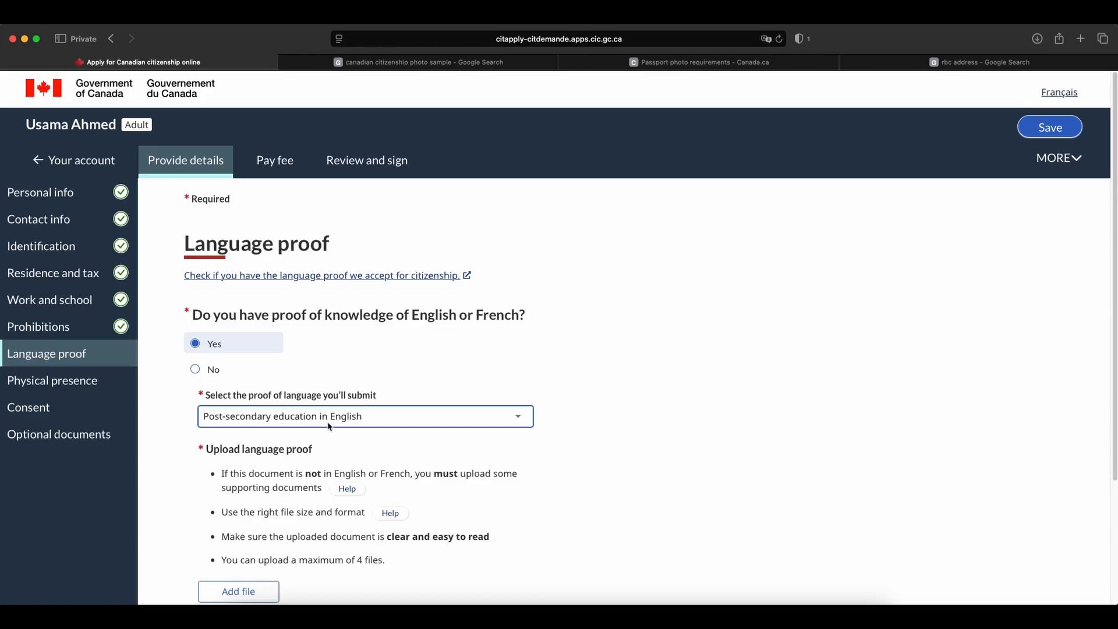
# Add the language proof file and continue to the Physical presence section.
pyautogui.scroll(-1, 447, 394)
pyautogui.scroll(-2, 447, 394)
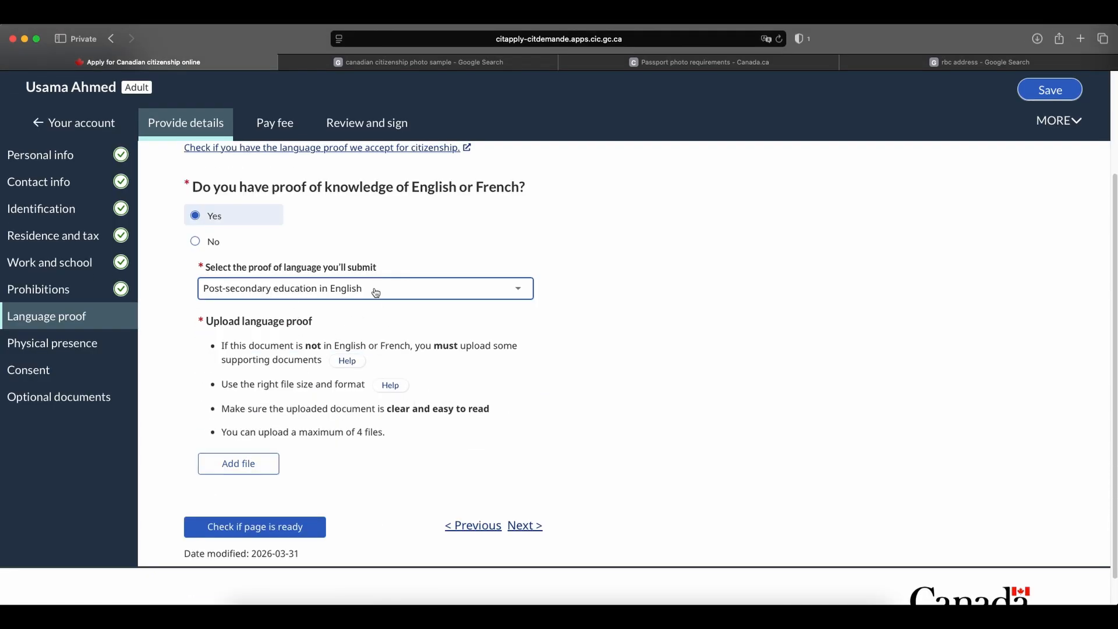
pyautogui.click(235, 463)
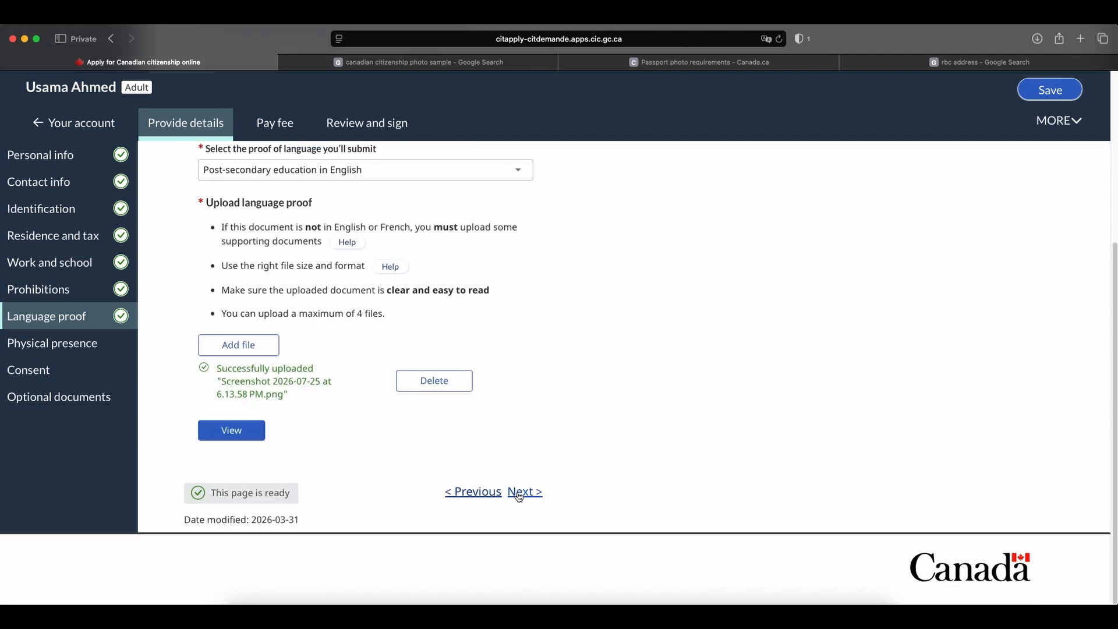
pyautogui.click(520, 494)
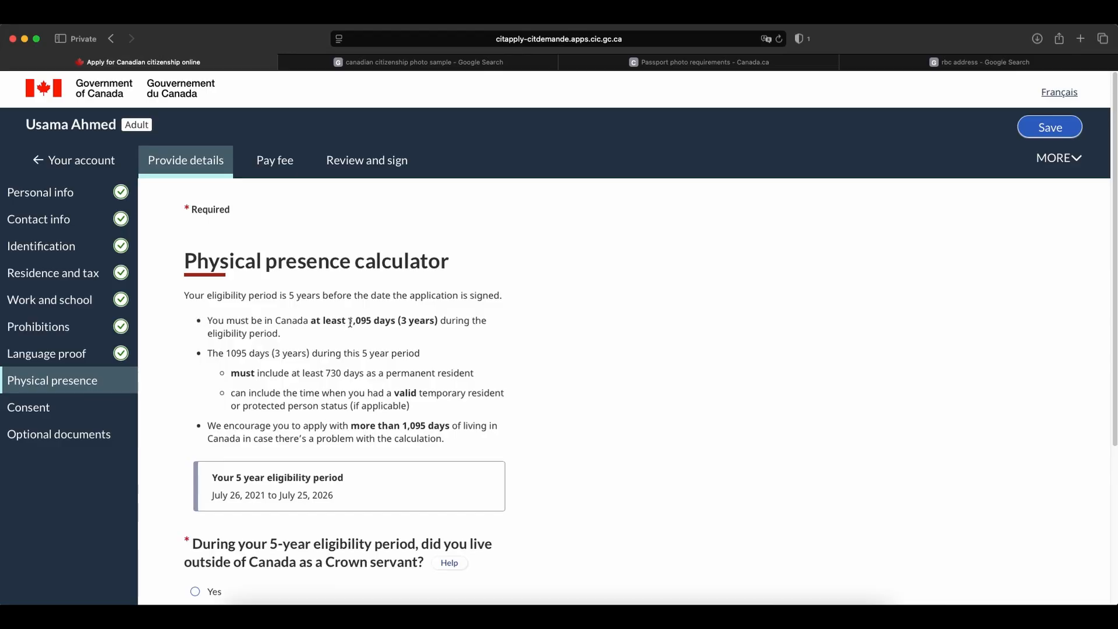
# Answer No to living outside Canada as a Crown servant and as a family member of a Crown servant.
pyautogui.moveTo(350, 322); pyautogui.dragTo(424, 322)
pyautogui.click(428, 322)
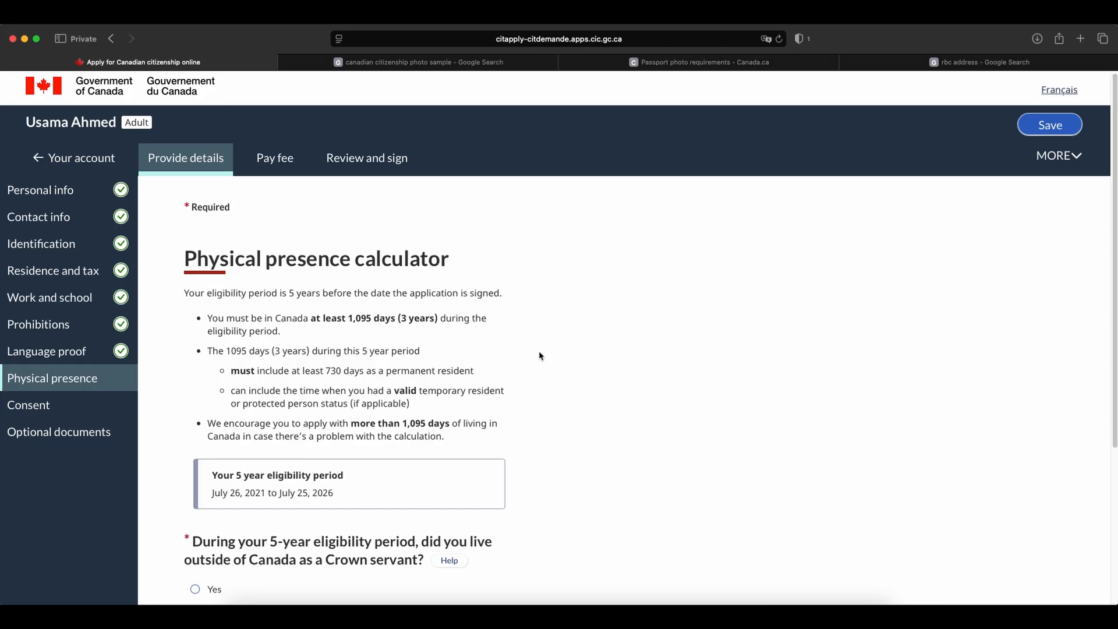
pyautogui.scroll(-3, 541, 349)
pyautogui.scroll(-2, 544, 341)
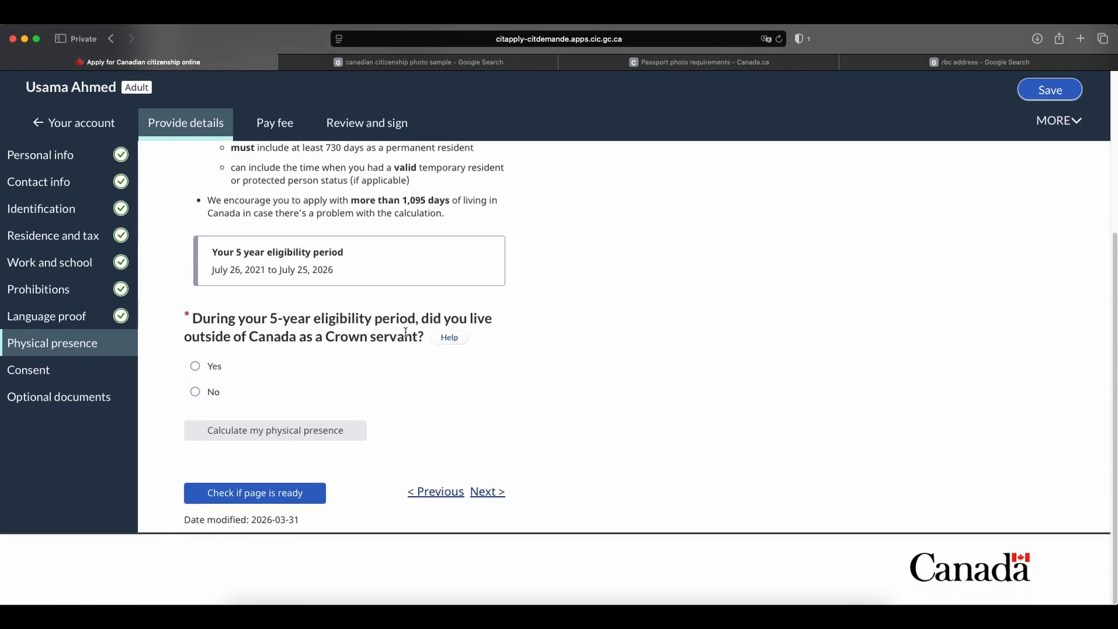
pyautogui.click(198, 392)
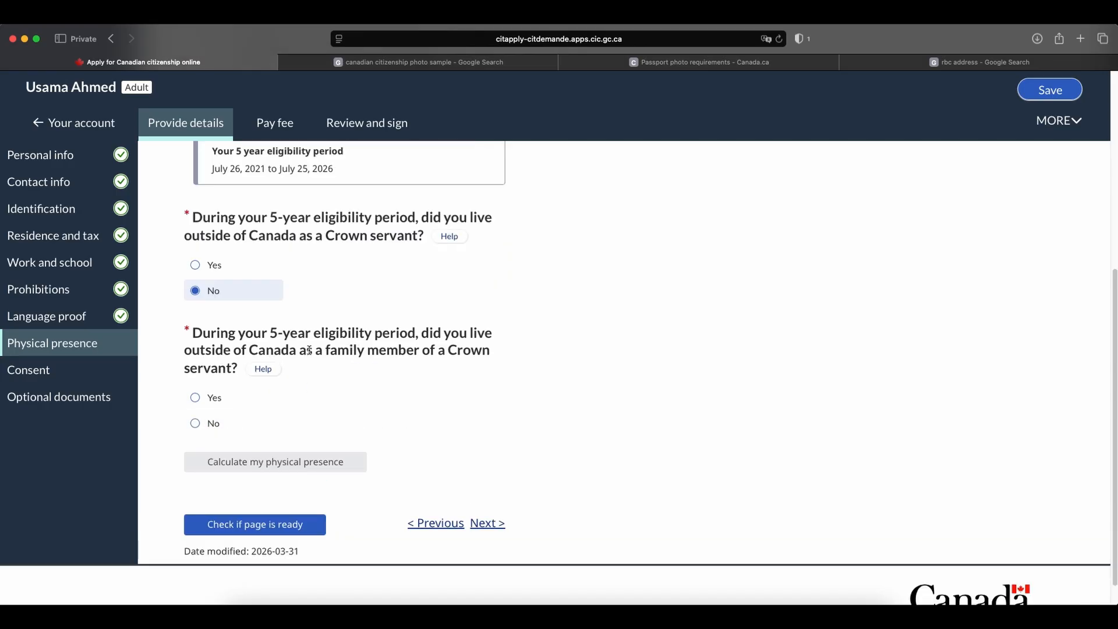
pyautogui.click(196, 424)
pyautogui.scroll(-2, 379, 321)
pyautogui.scroll(-1, 385, 312)
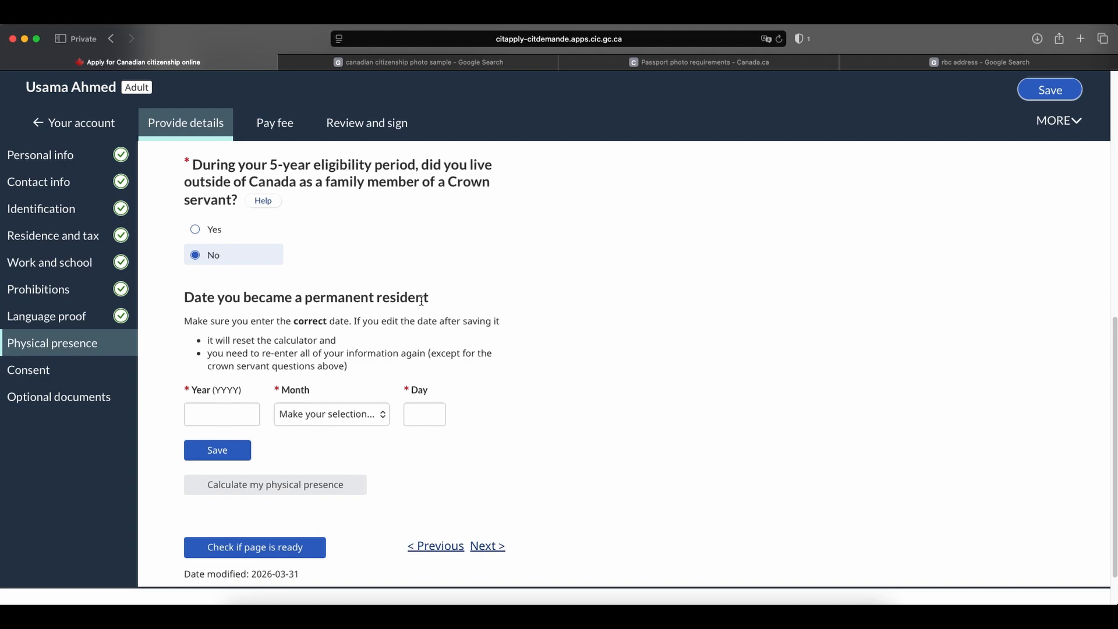
# Enter February 1, 2022 as the date of becoming a permanent resident and save it.
pyautogui.click(219, 409)
pyautogui.write('2022')
pyautogui.click(285, 423)
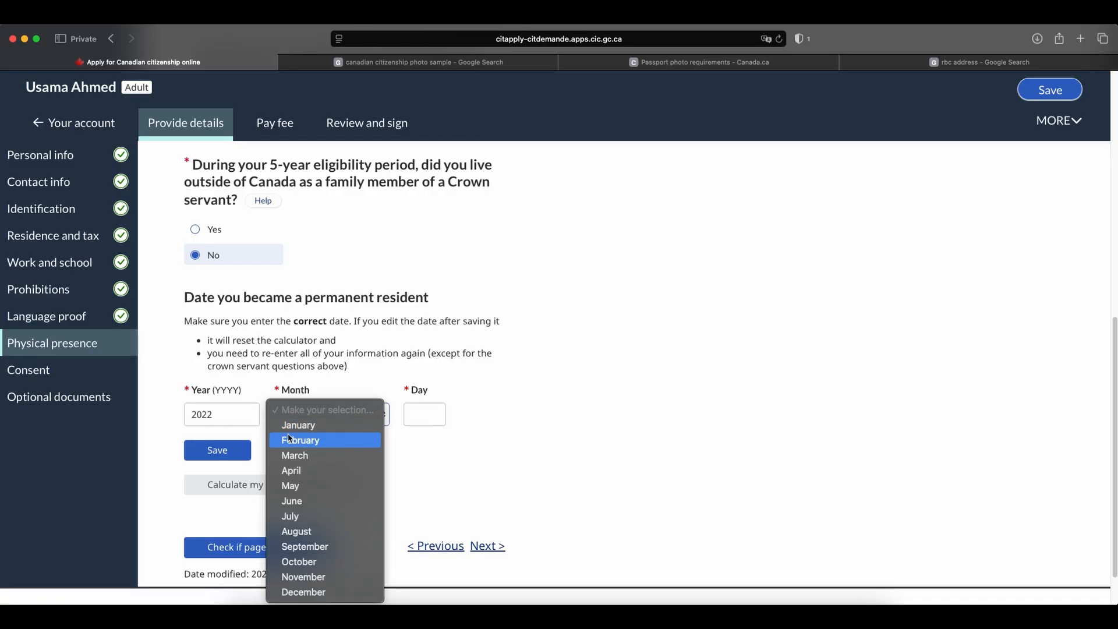
pyautogui.click(290, 438)
pyautogui.click(417, 413)
pyautogui.write('01')
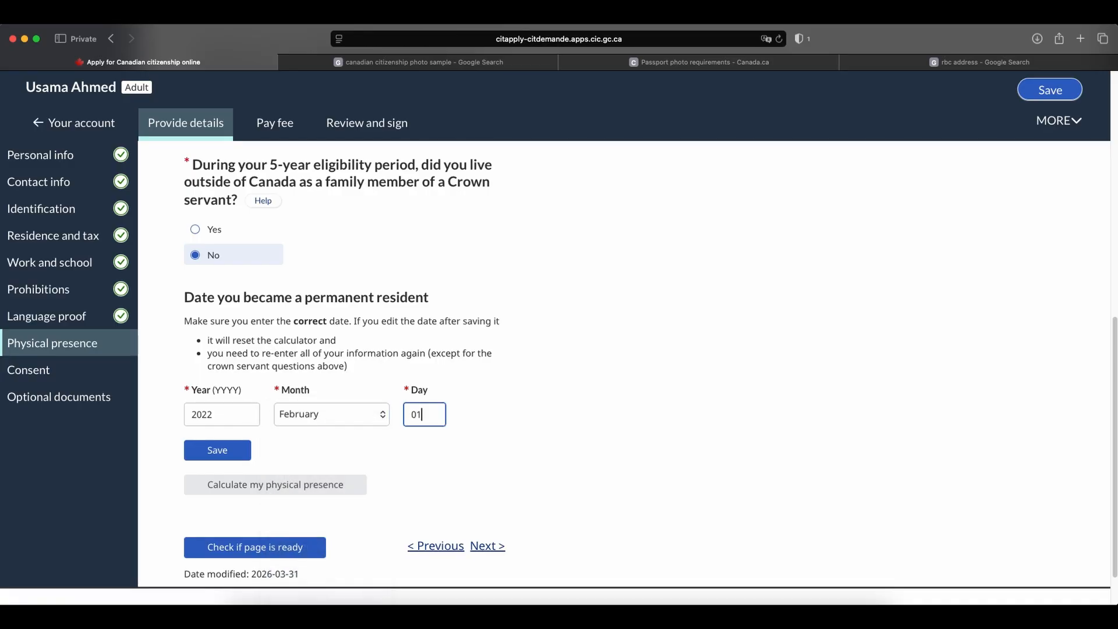
pyautogui.click(217, 450)
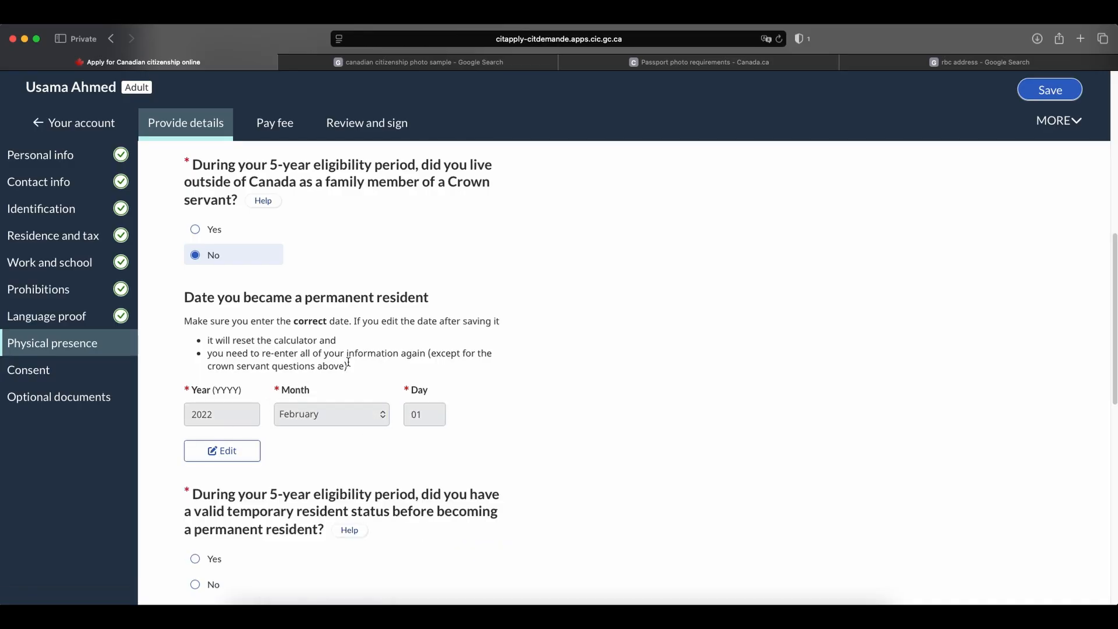
# Answer Yes to having valid temporary resident status before permanent residence and add a temporary residence status of International student.
pyautogui.scroll(-1, 439, 358)
pyautogui.scroll(-4, 439, 357)
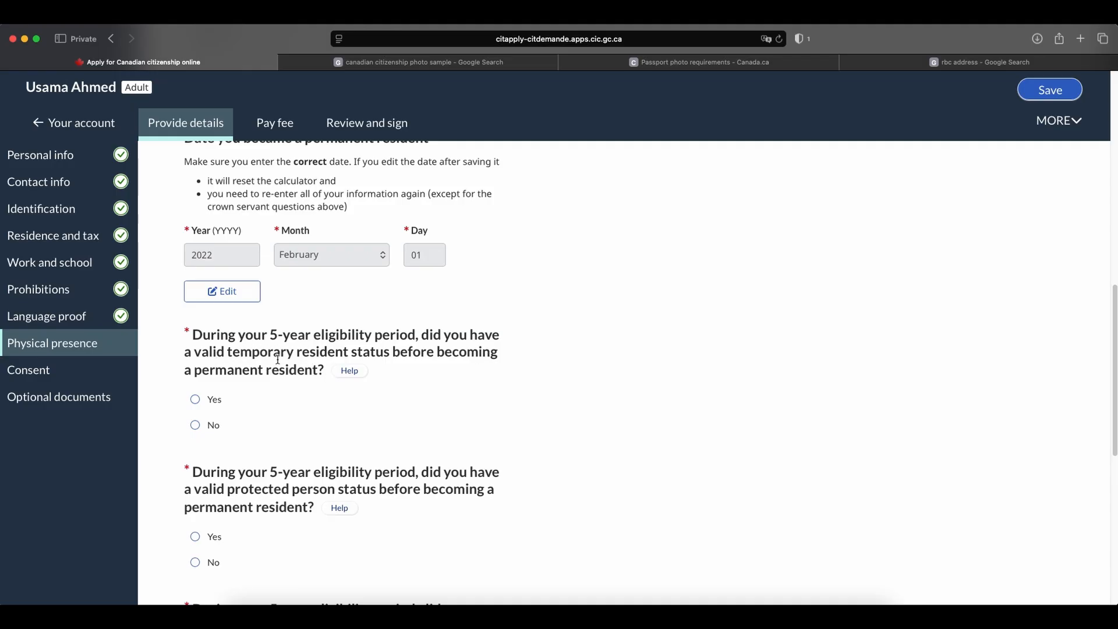
pyautogui.click(213, 400)
pyautogui.scroll(-2, 302, 355)
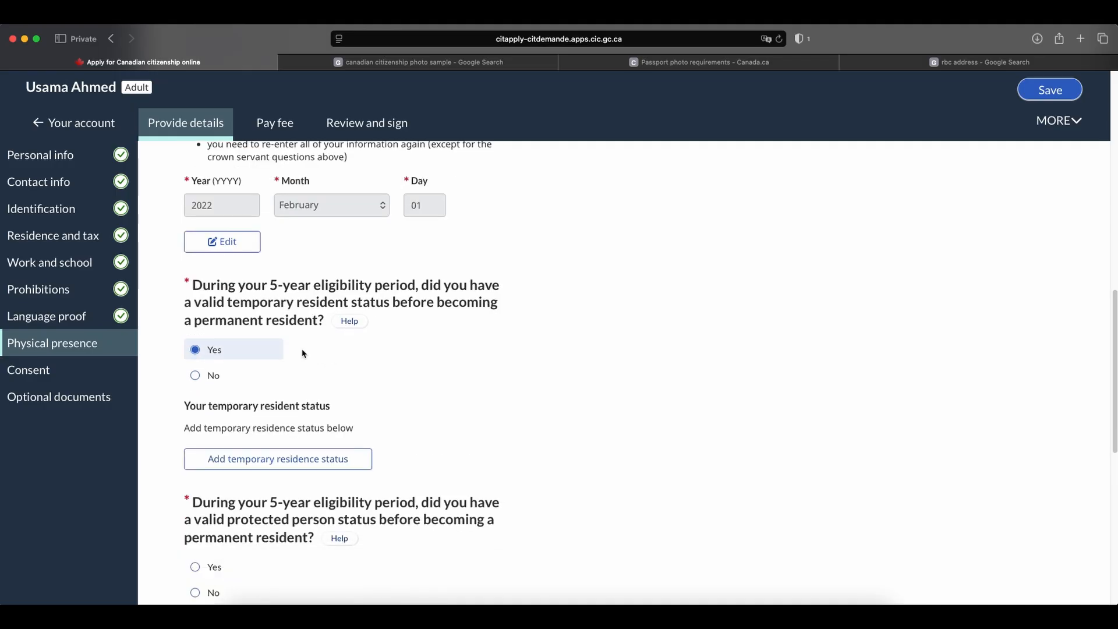
pyautogui.click(246, 443)
pyautogui.scroll(-2, 247, 441)
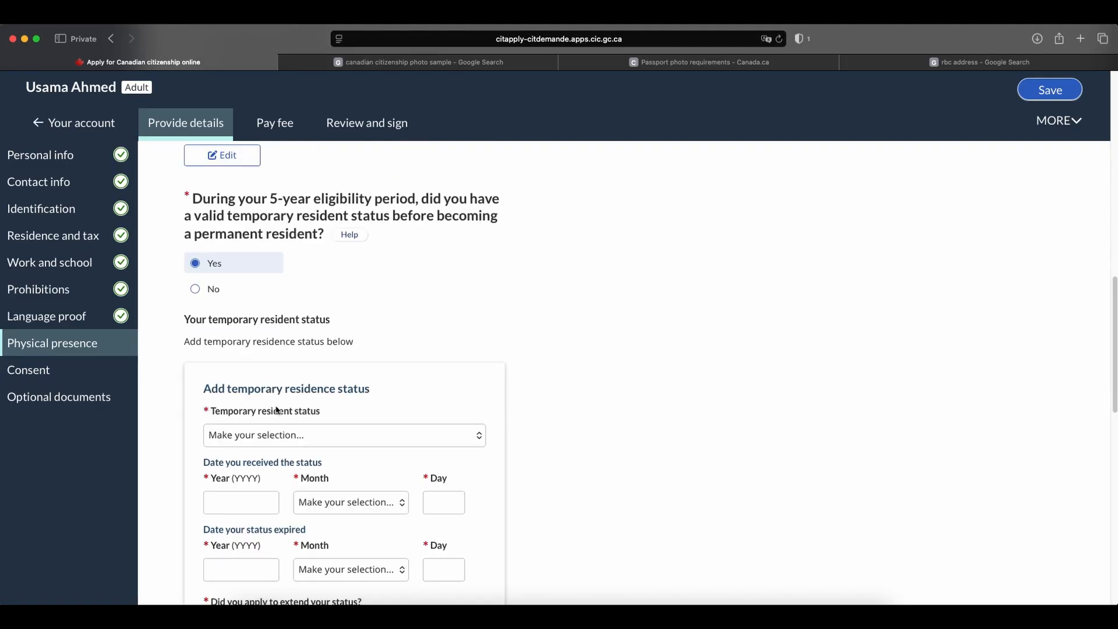
pyautogui.click(272, 435)
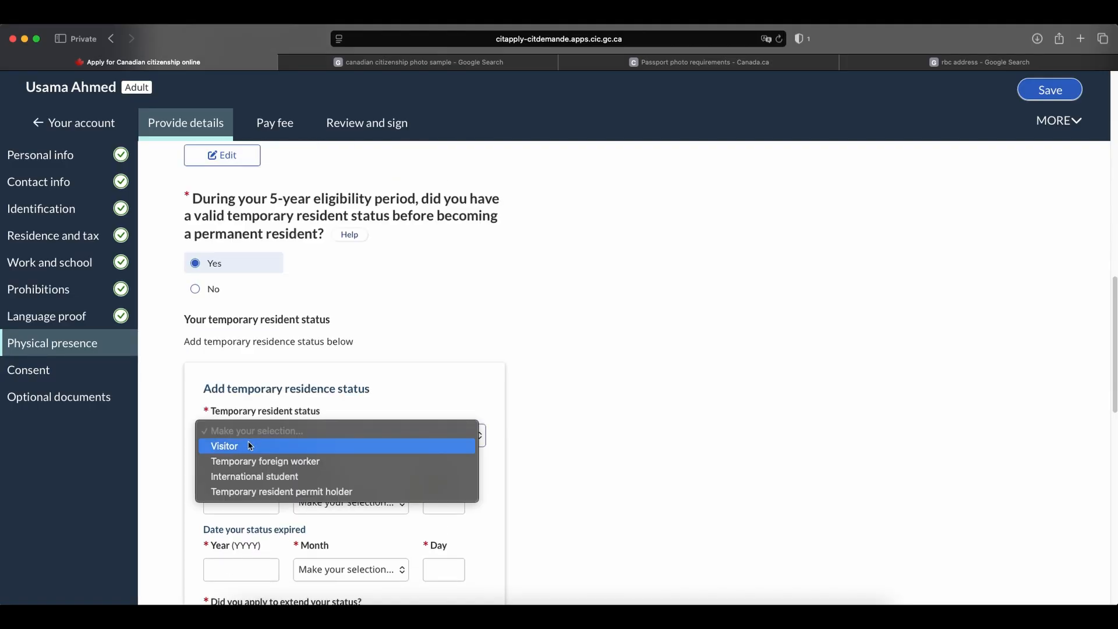
pyautogui.click(254, 476)
# Set the date the international student status was received to January 1, 2021.
pyautogui.scroll(-1, 294, 383)
pyautogui.click(231, 479)
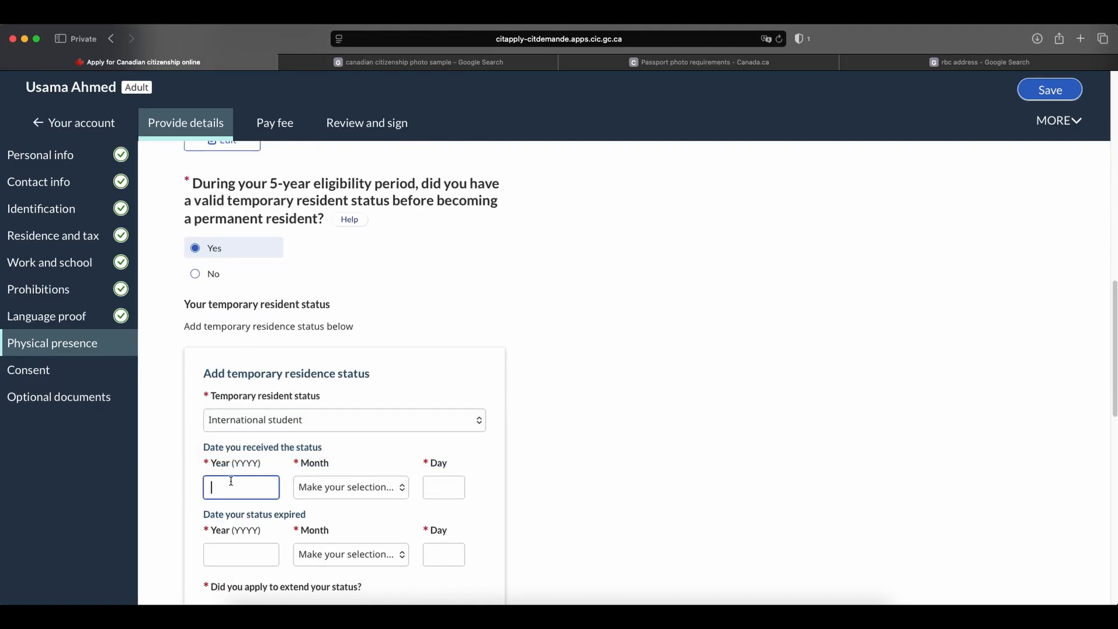
pyautogui.write('2021')
pyautogui.click(339, 488)
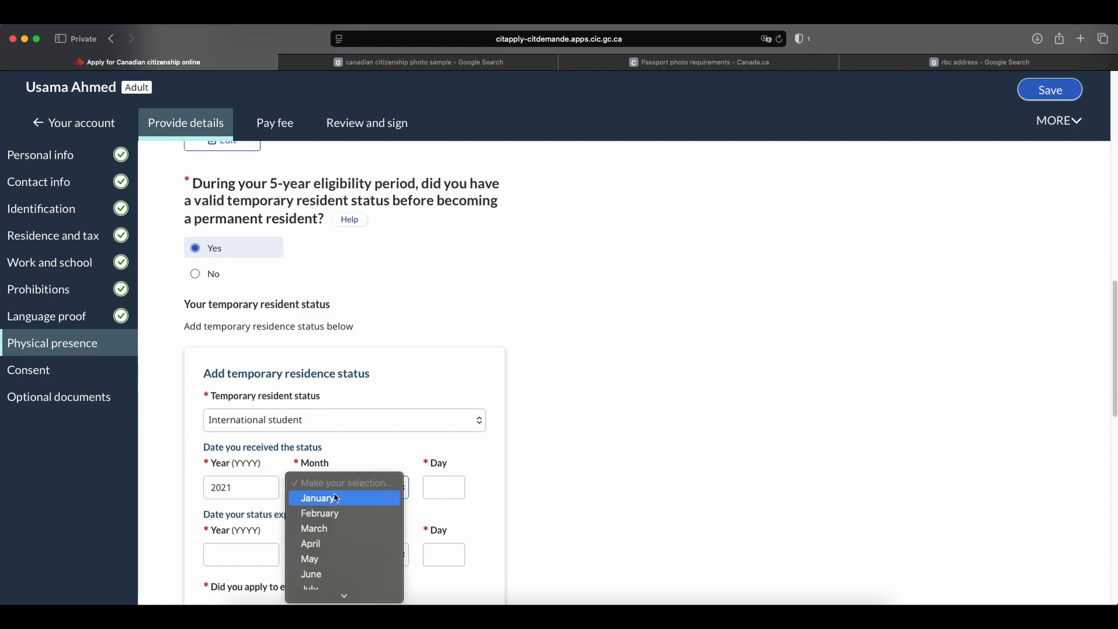
pyautogui.click(336, 498)
pyautogui.click(449, 487)
pyautogui.write('01')
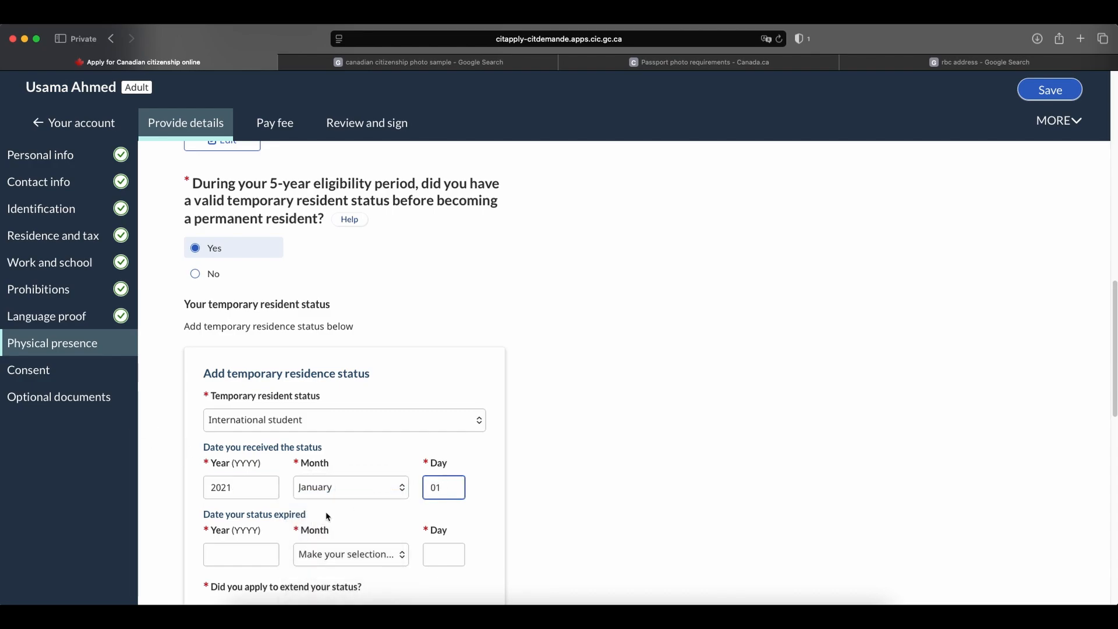
# Set the date the international student status expired to January 1, 2022.
pyautogui.click(210, 554)
pyautogui.write('2022')
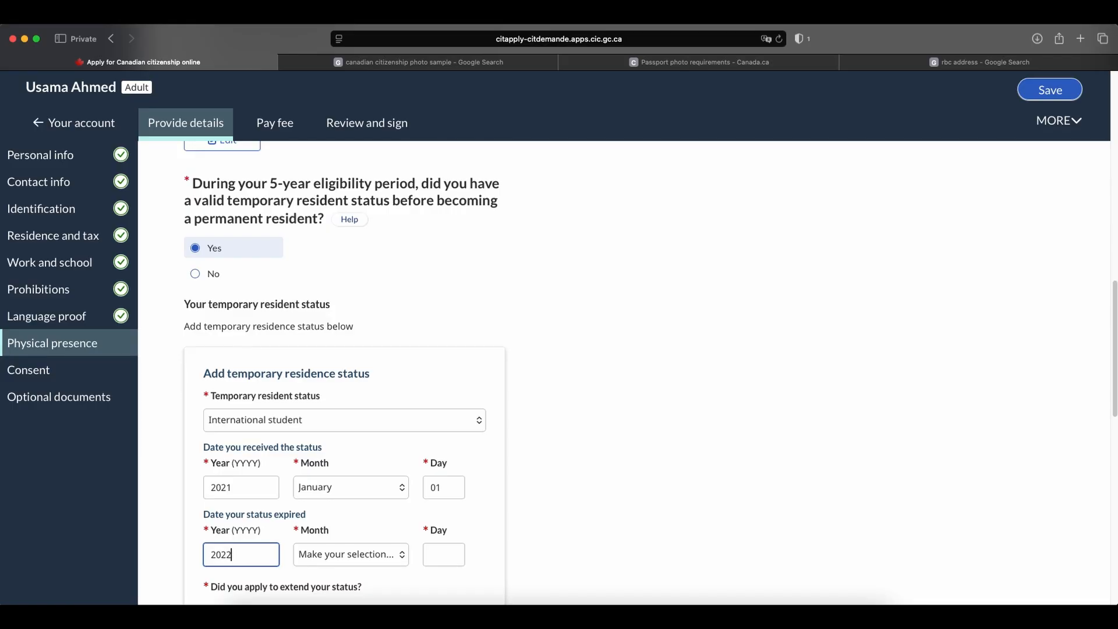
pyautogui.click(315, 559)
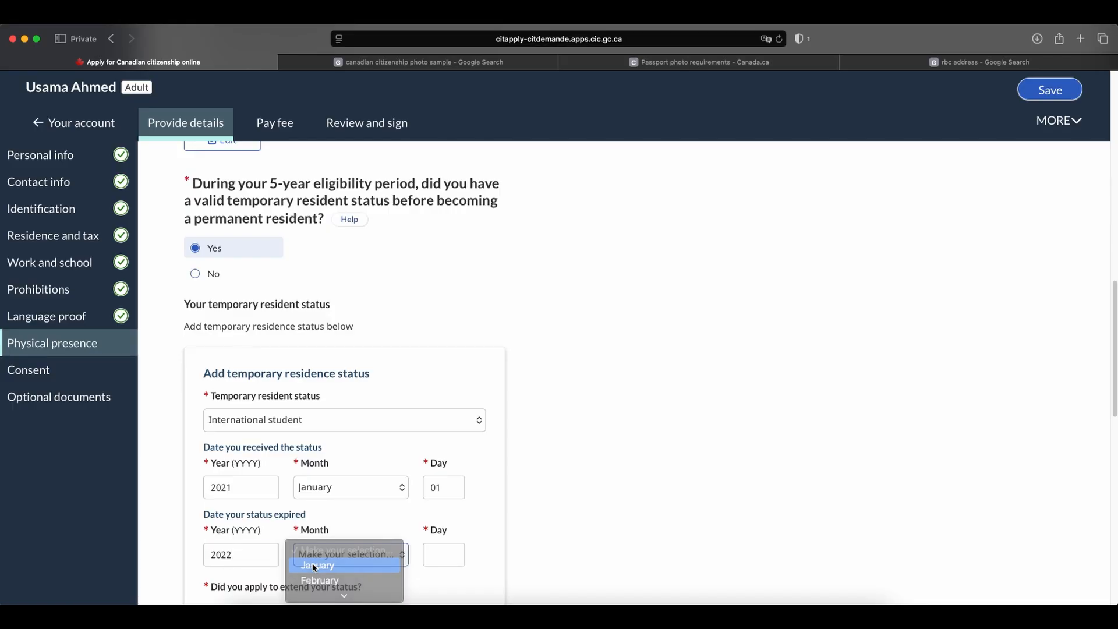
pyautogui.click(318, 563)
pyautogui.click(451, 555)
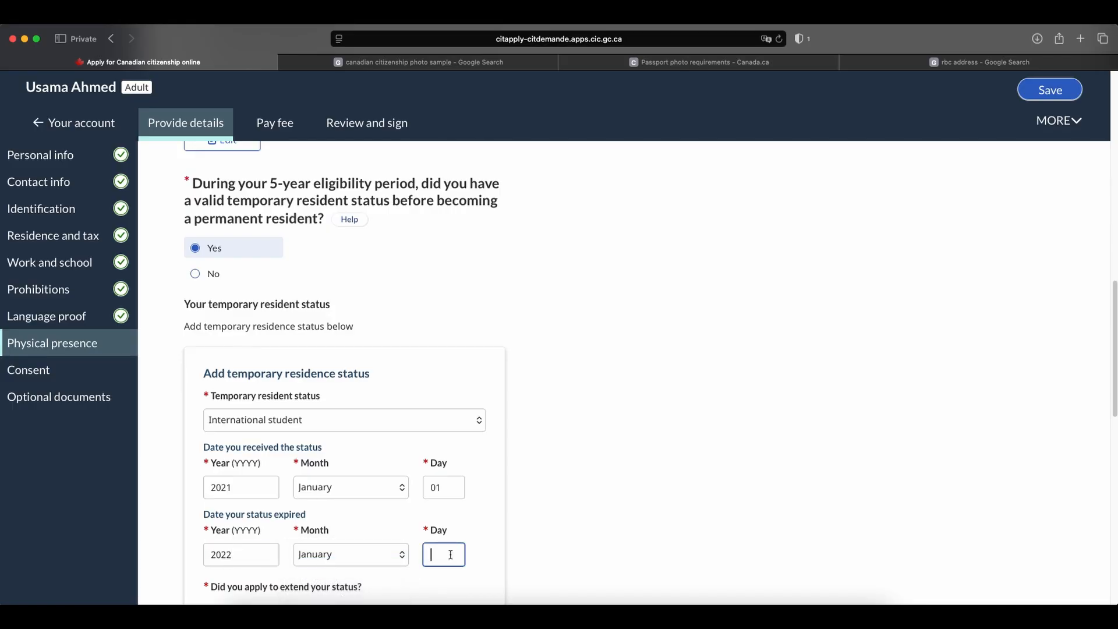
pyautogui.write('01')
# Answer No to having applied to extend the status and save the temporary residence status entry.
pyautogui.scroll(4, 556, 381)
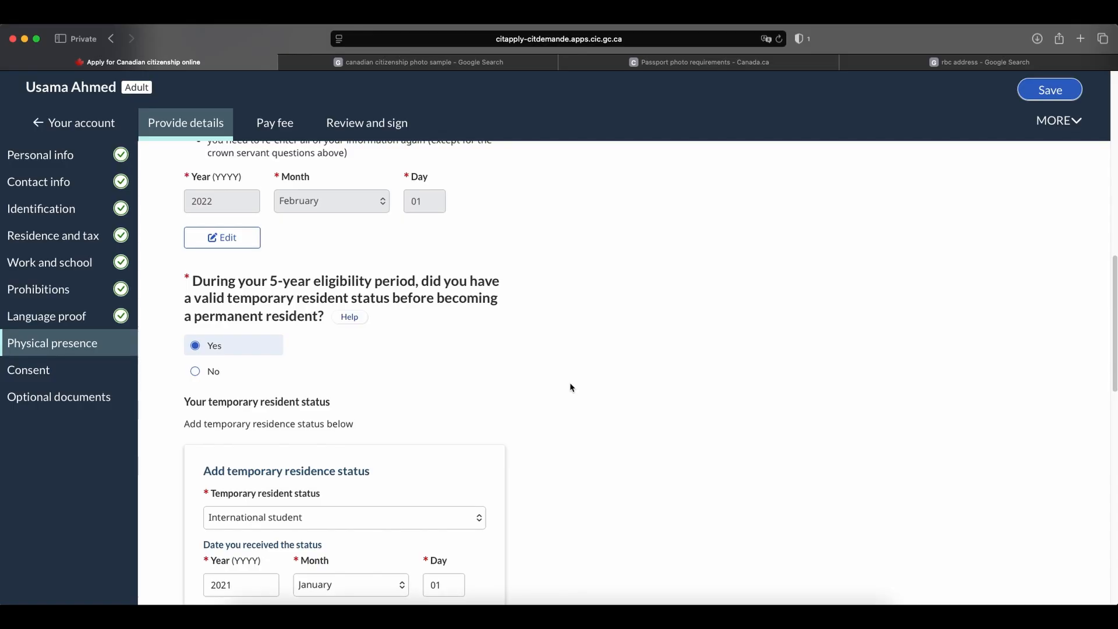
pyautogui.scroll(1, 570, 382)
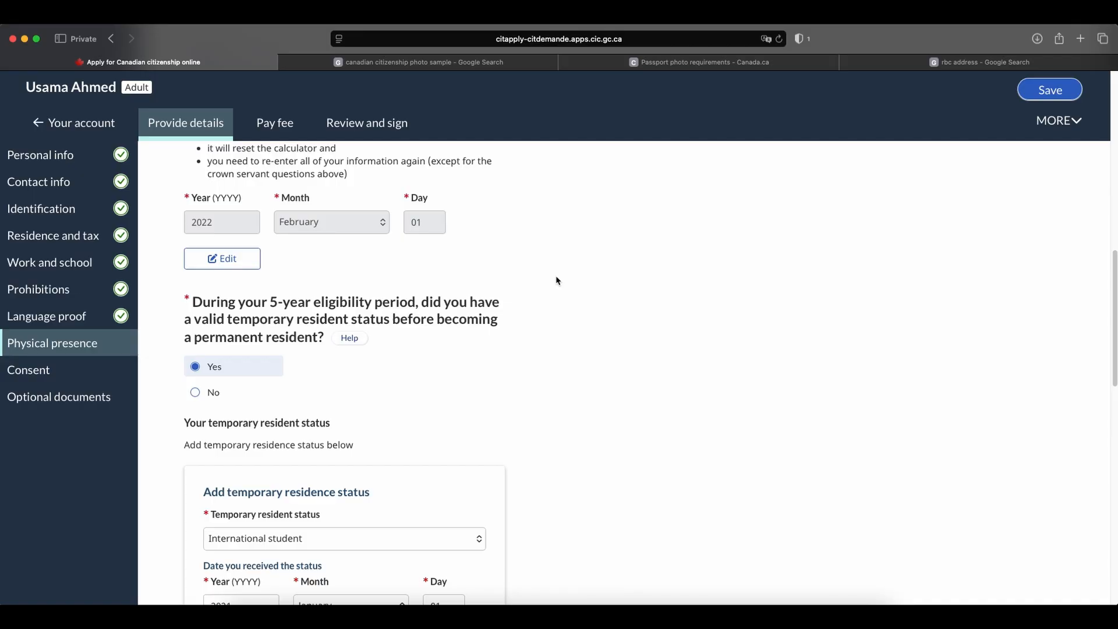
pyautogui.scroll(-8, 557, 281)
pyautogui.scroll(7, 556, 280)
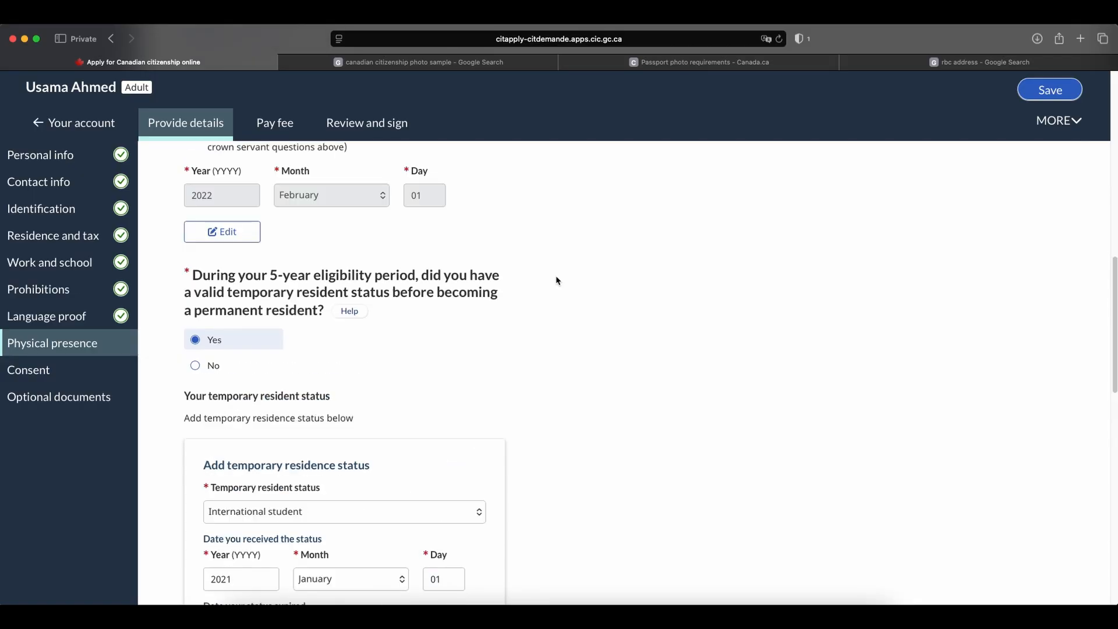
pyautogui.scroll(-10, 557, 281)
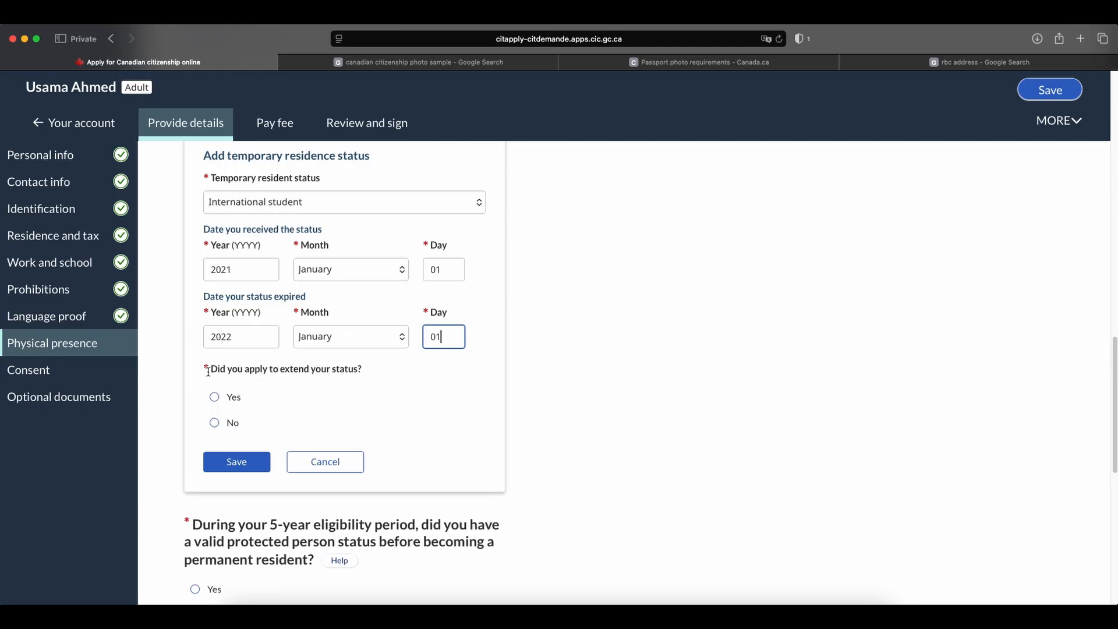
pyautogui.click(217, 424)
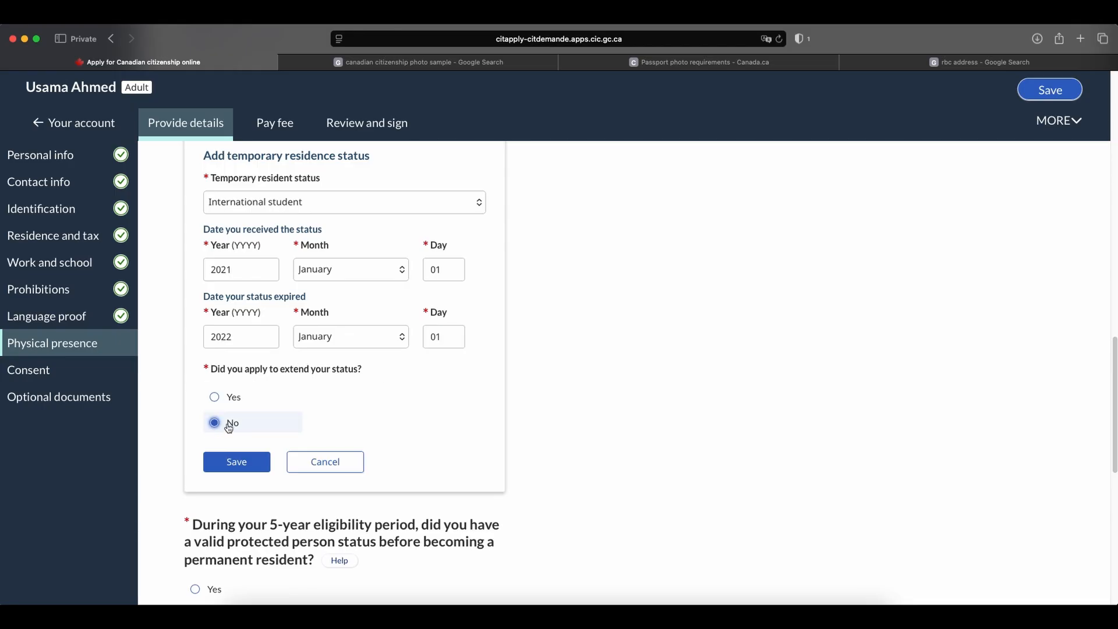
pyautogui.click(227, 463)
# Answer No to having valid protected person status before permanent residence and No to having spent time serving a sentence.
pyautogui.scroll(-15, 420, 379)
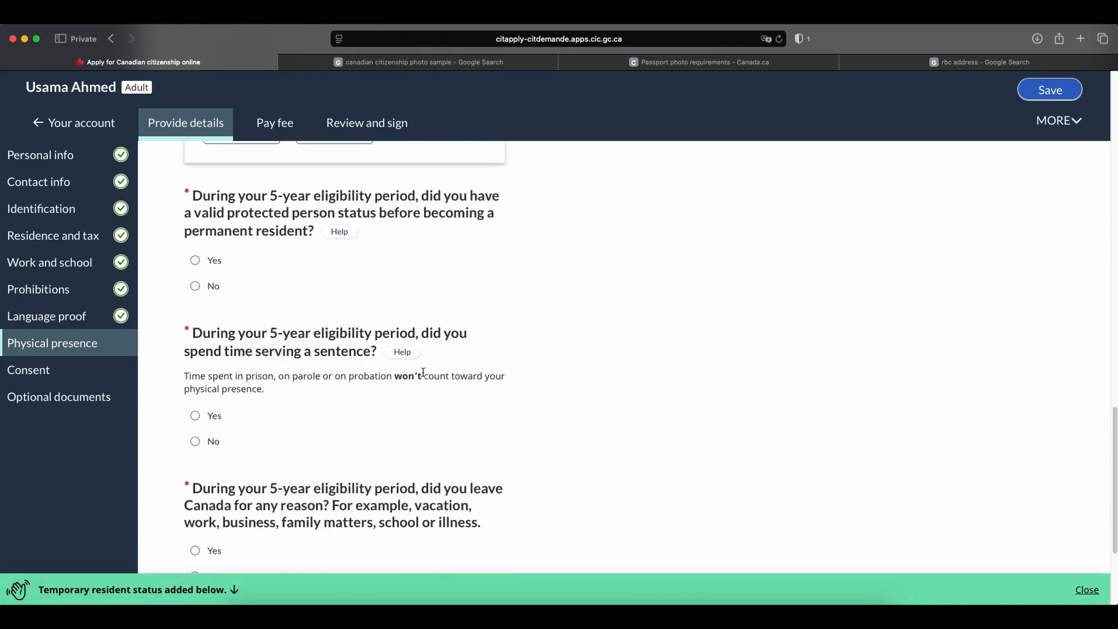
pyautogui.scroll(5, 458, 370)
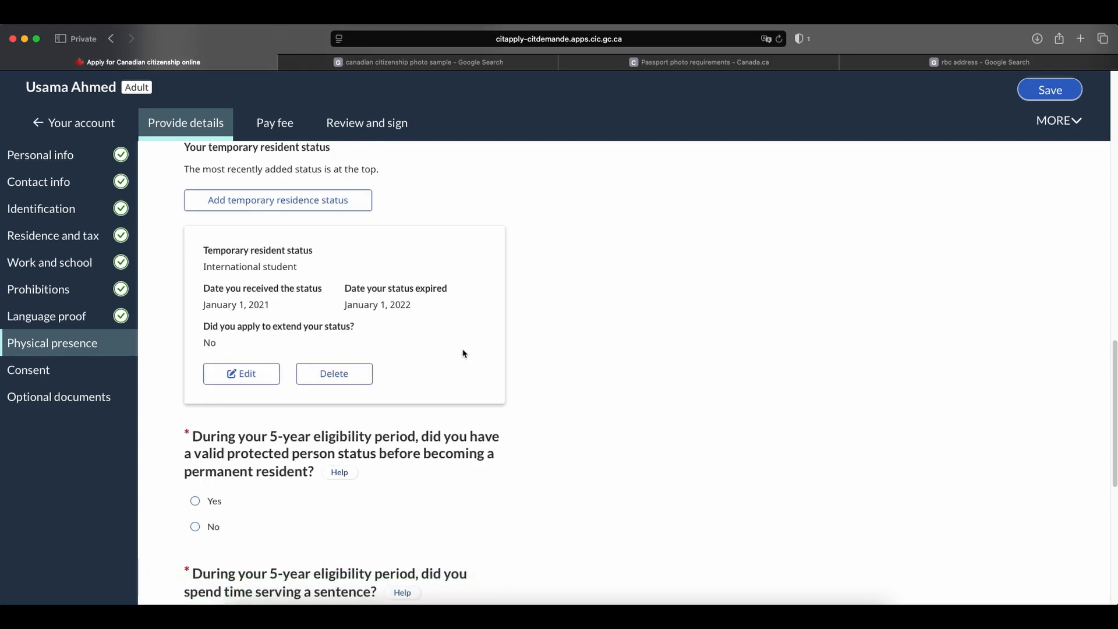
pyautogui.scroll(4, 458, 298)
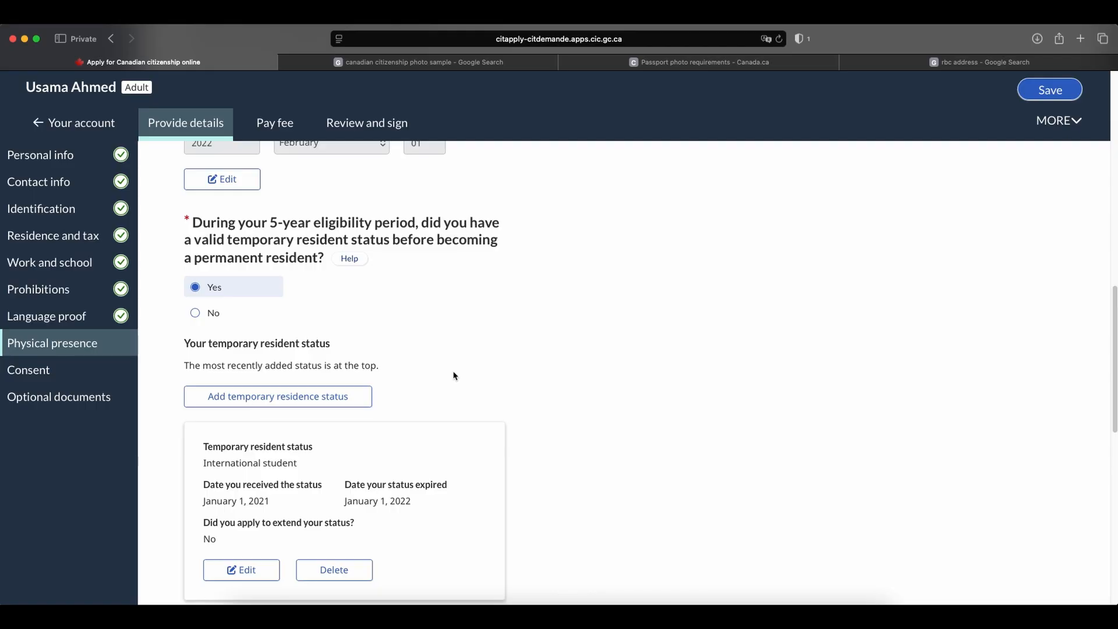
pyautogui.scroll(-3, 471, 374)
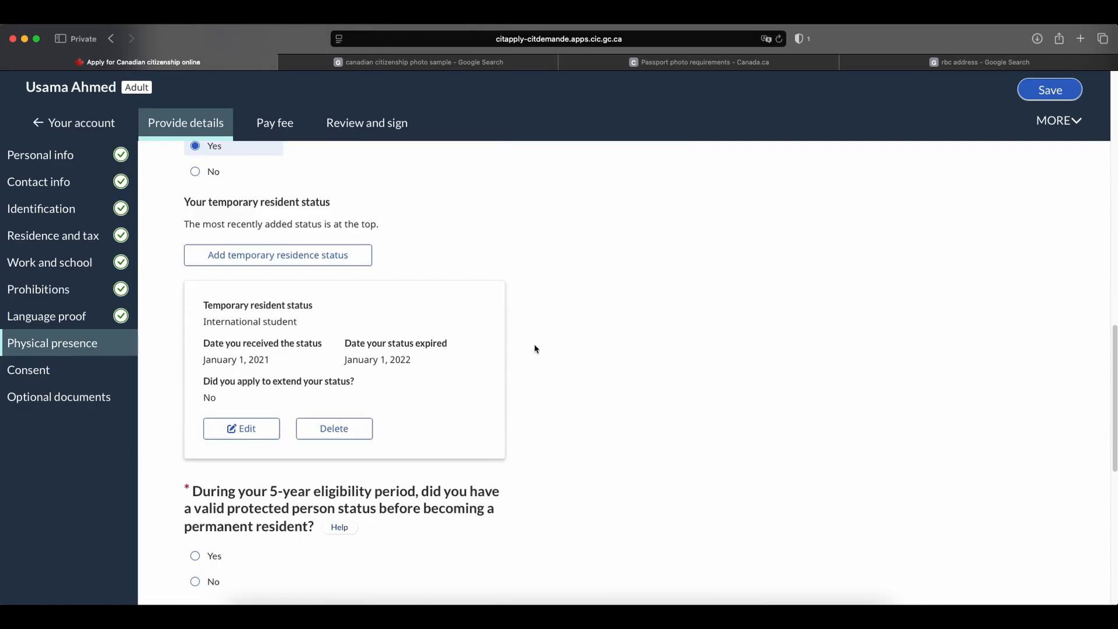
pyautogui.scroll(-4, 535, 349)
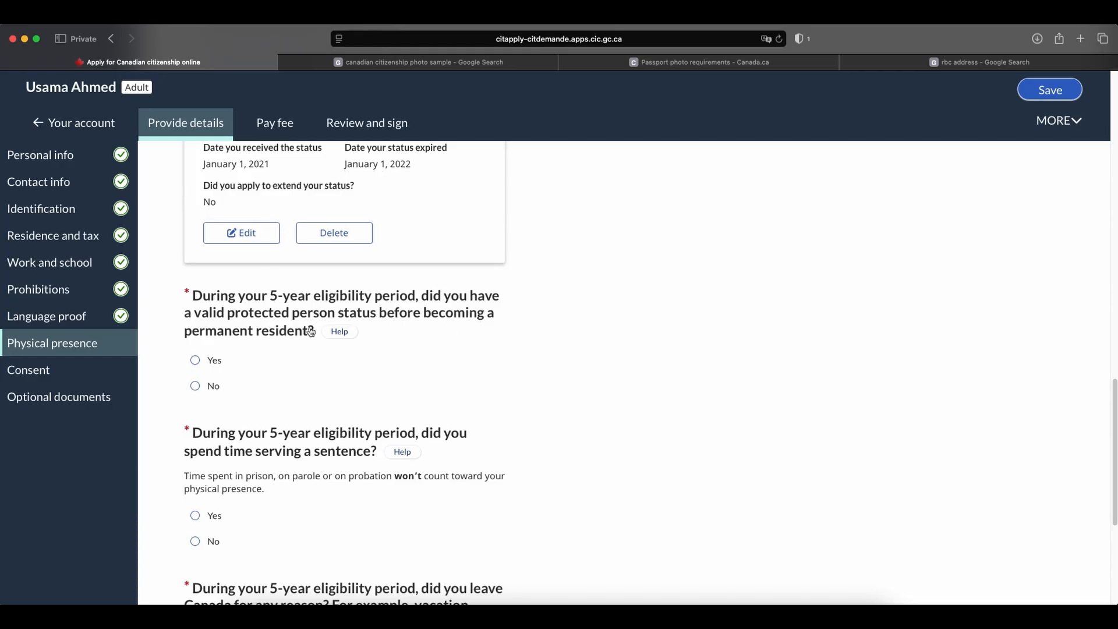
pyautogui.click(194, 393)
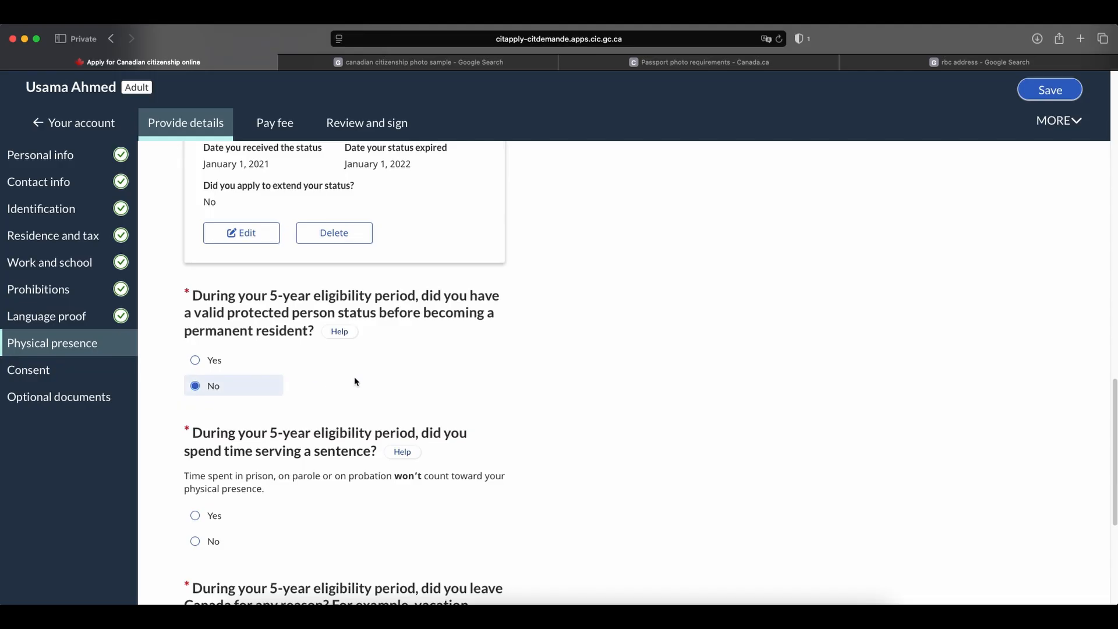
pyautogui.scroll(-2, 357, 382)
pyautogui.click(195, 451)
pyautogui.scroll(-3, 315, 426)
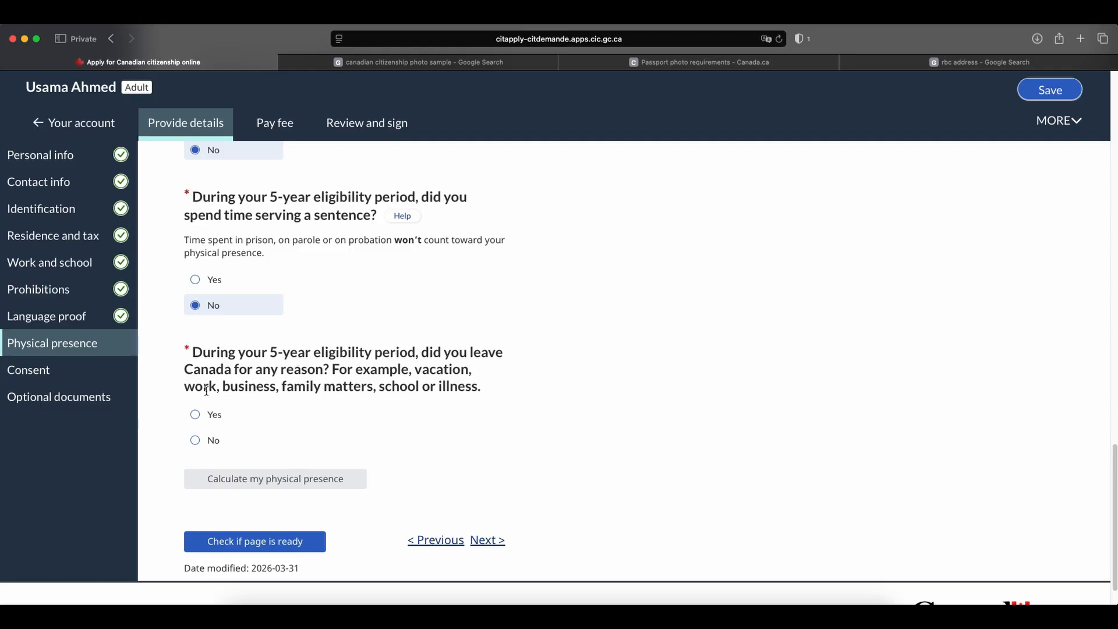
# Answer Yes to having left Canada during the eligibility period and start an absence entry with Pakistan as the country.
pyautogui.click(196, 414)
pyautogui.scroll(-4, 250, 349)
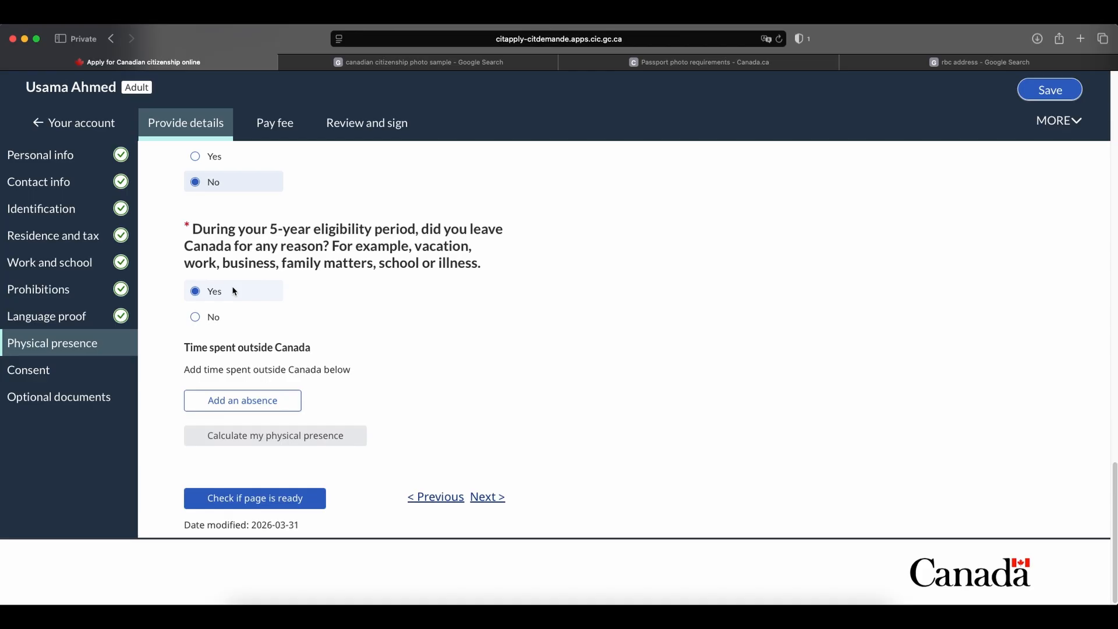
pyautogui.click(236, 405)
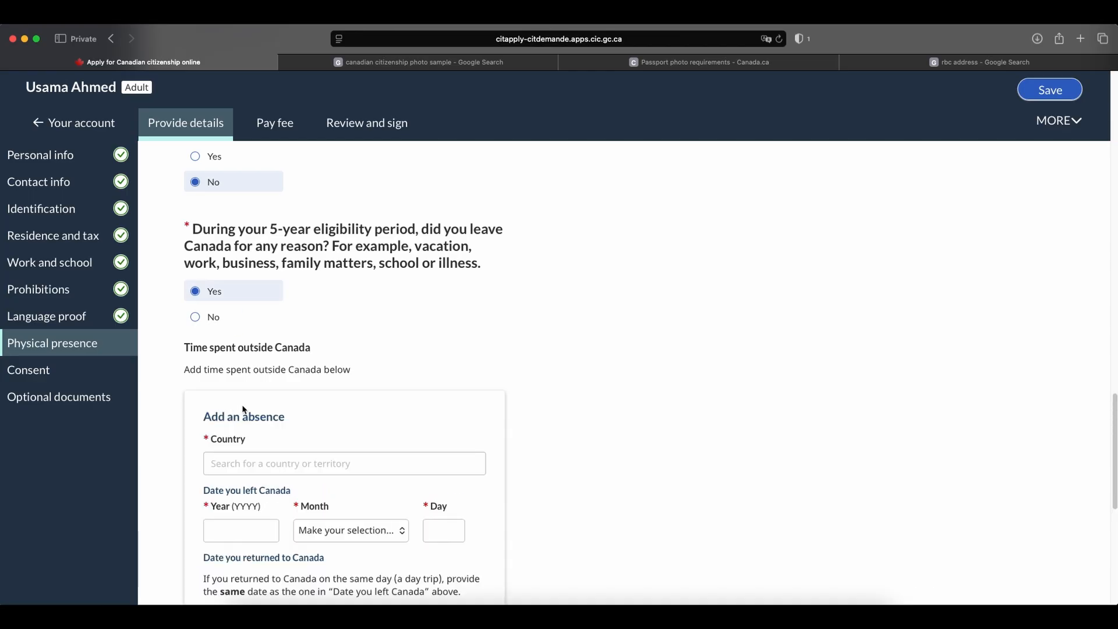
pyautogui.scroll(-3, 245, 410)
pyautogui.click(275, 258)
pyautogui.write('pakis')
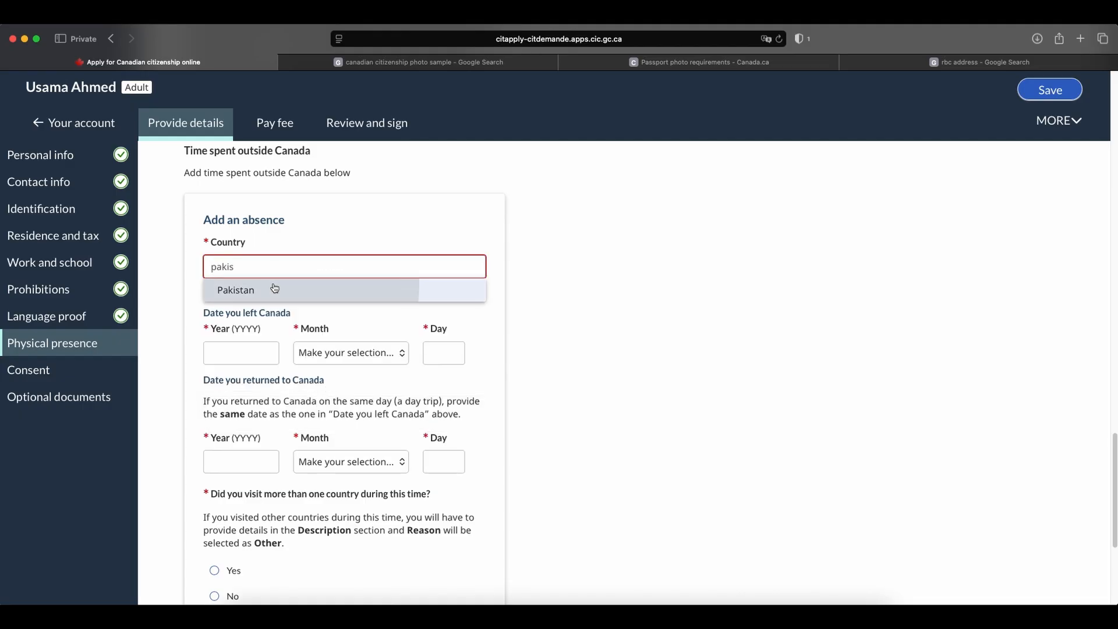
pyautogui.click(236, 290)
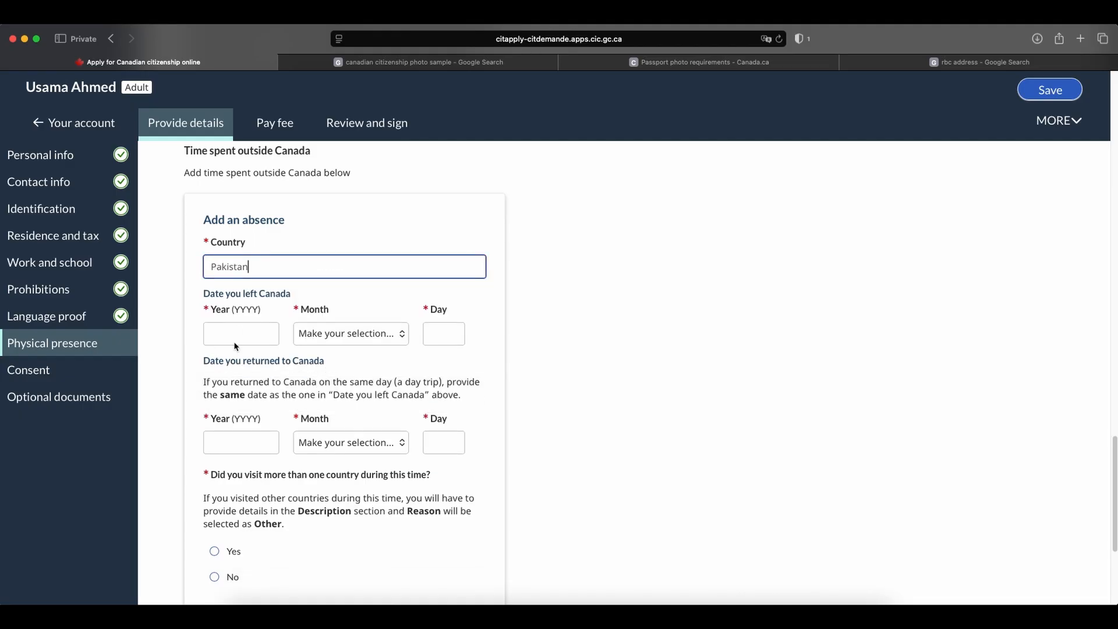
# Set the date of leaving Canada for the Pakistan absence to January 1, 2023.
pyautogui.click(237, 334)
pyautogui.write('2023')
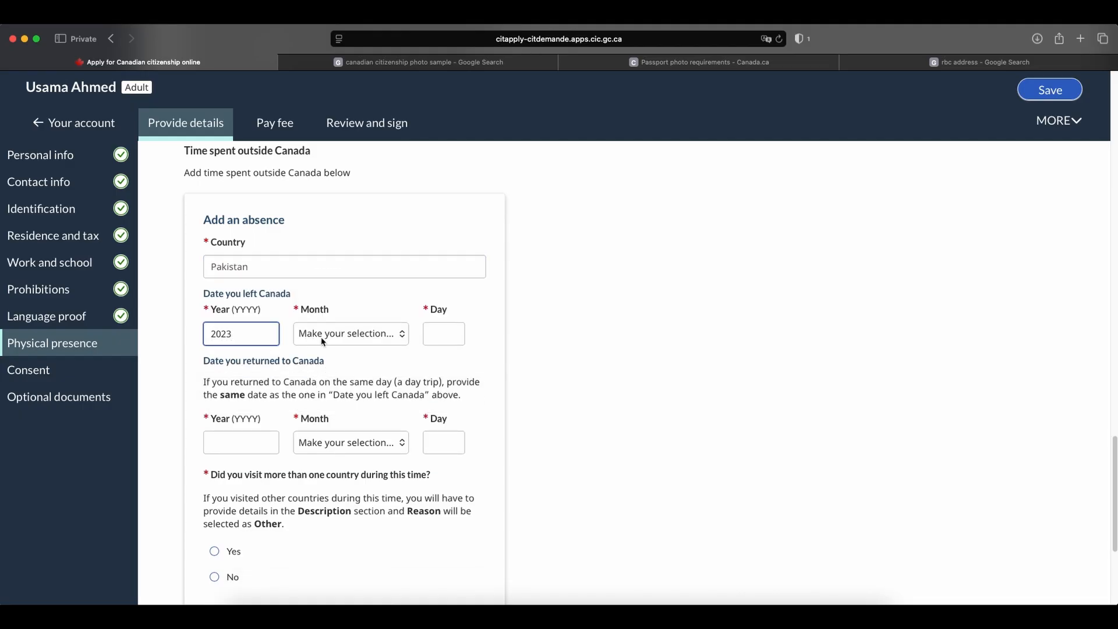
pyautogui.click(323, 341)
pyautogui.click(323, 345)
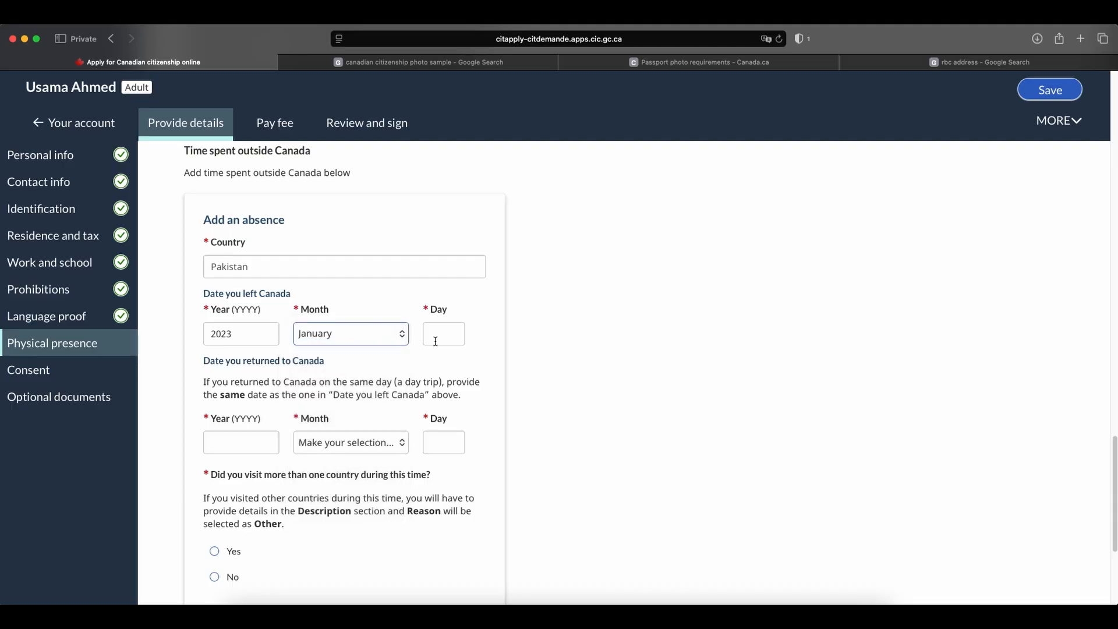
pyautogui.click(436, 341)
pyautogui.write('1')
# Set the date of returning to Canada for the Pakistan absence to March 1, 2023.
pyautogui.click(223, 444)
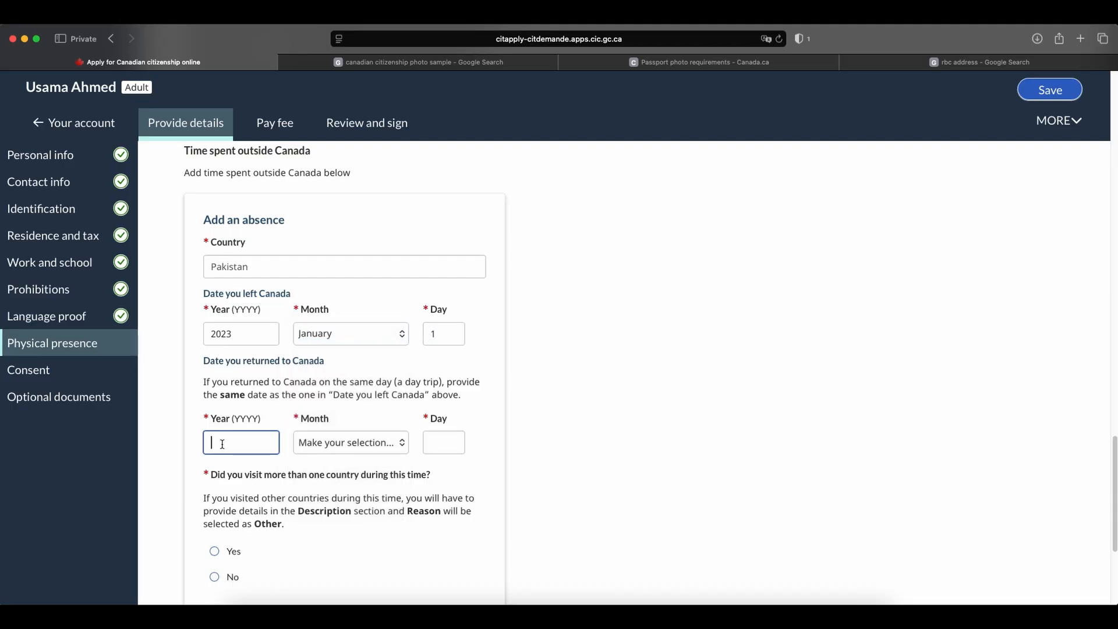
pyautogui.write('2023')
pyautogui.click(329, 449)
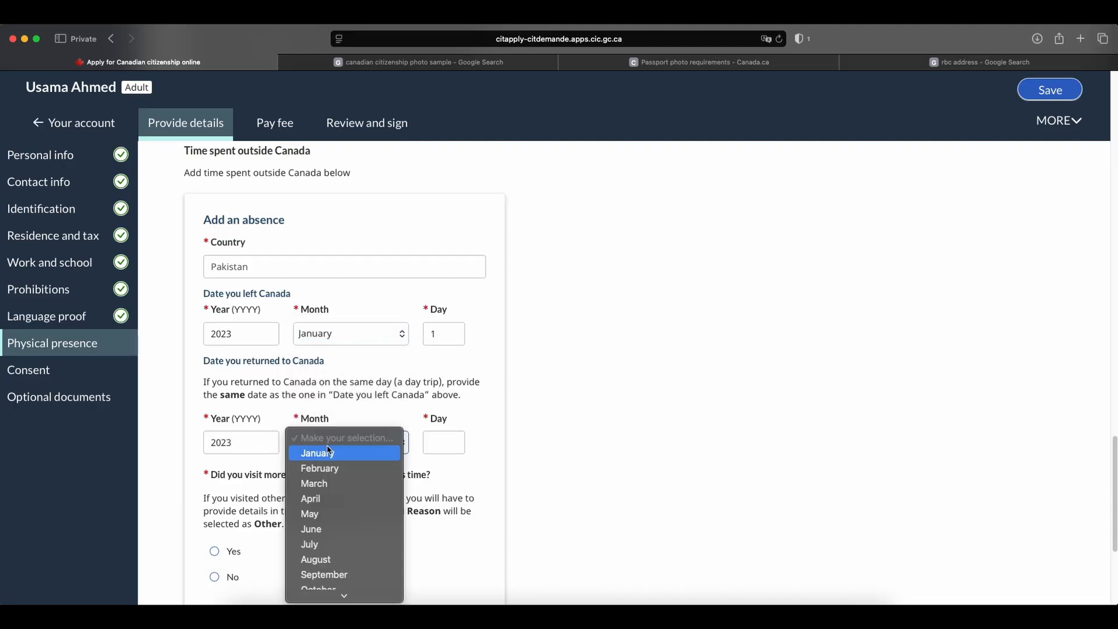
pyautogui.click(329, 483)
pyautogui.click(436, 441)
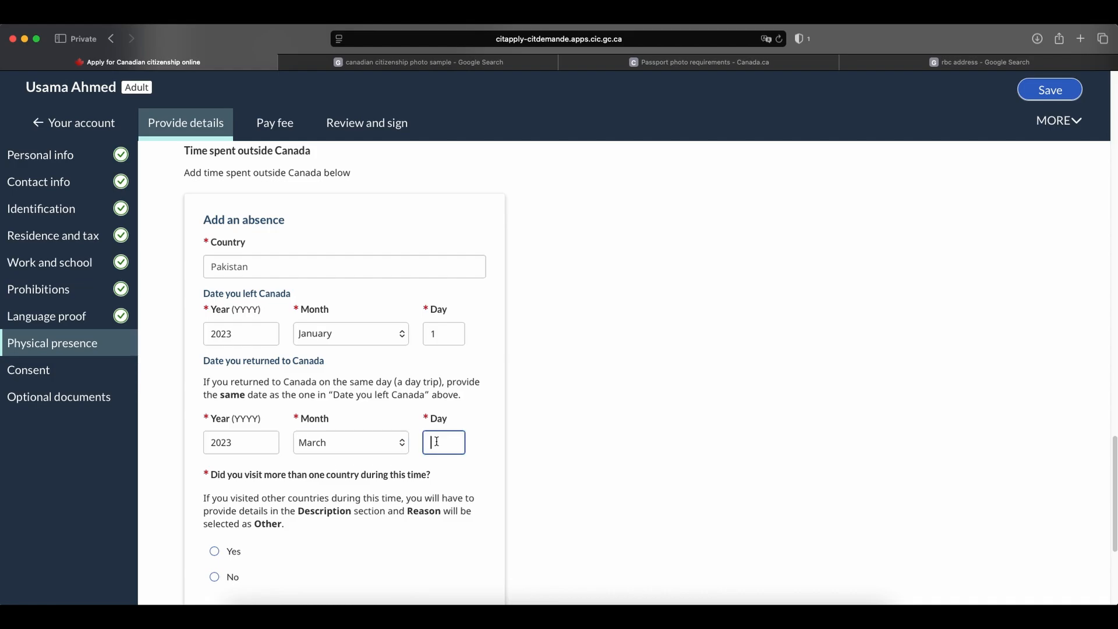
pyautogui.write('1')
pyautogui.click(529, 425)
# Answer Yes to having visited more than one country during the absence.
pyautogui.scroll(-1, 528, 412)
pyautogui.scroll(-4, 527, 408)
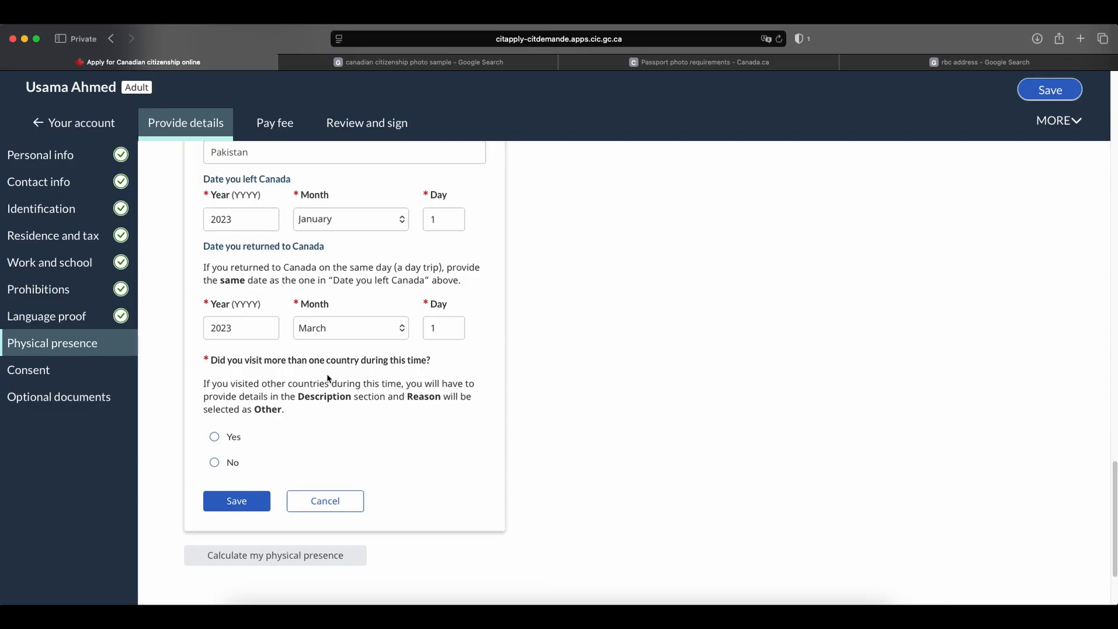
pyautogui.click(215, 435)
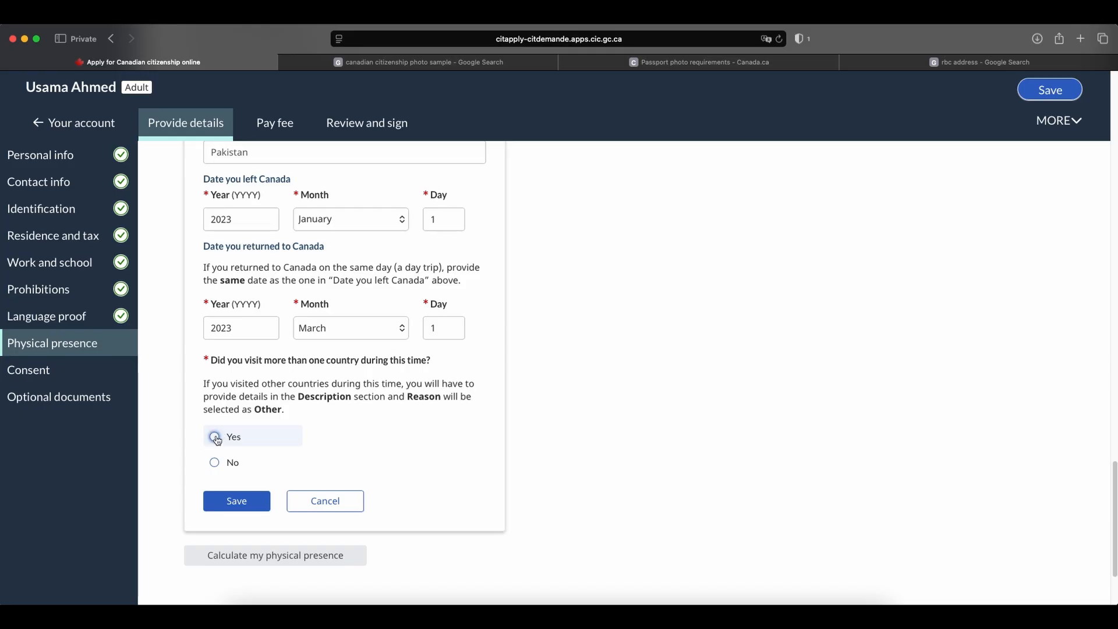
pyautogui.scroll(-3, 354, 383)
# Describe the absence as "I visited Dubai for 7 days during this trip." and save the entry.
pyautogui.click(269, 449)
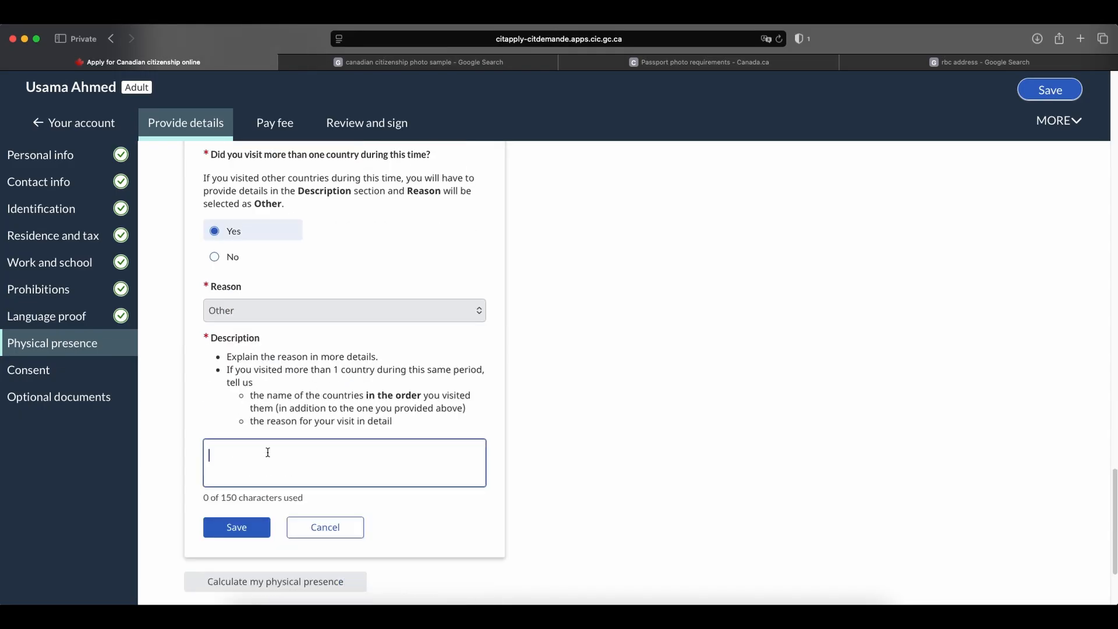
pyautogui.write('i')
pyautogui.press('BackSpace')
pyautogui.press('BackSpace')
pyautogui.write('I visited D')
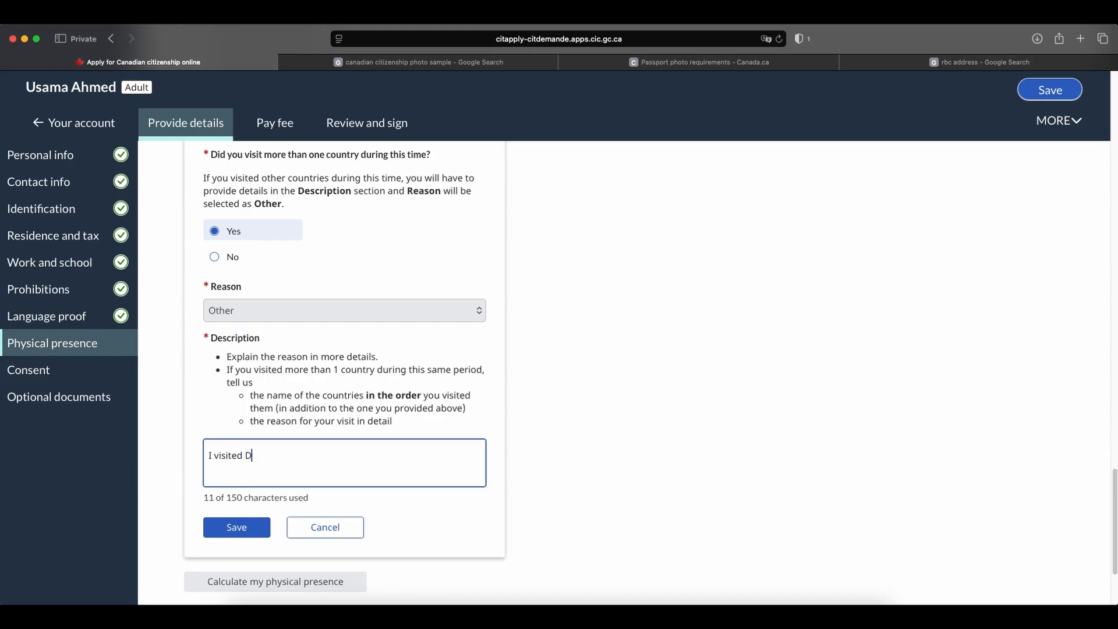
pyautogui.write('ubai for 7 days ')
pyautogui.write('dyrubg')
pyautogui.press('BackSpace')
pyautogui.press('BackSpace')
pyautogui.press('BackSpace')
pyautogui.press('BackSpace')
pyautogui.press('BackSpace')
pyautogui.press('BackSpace')
pyautogui.write('uring this trip.')
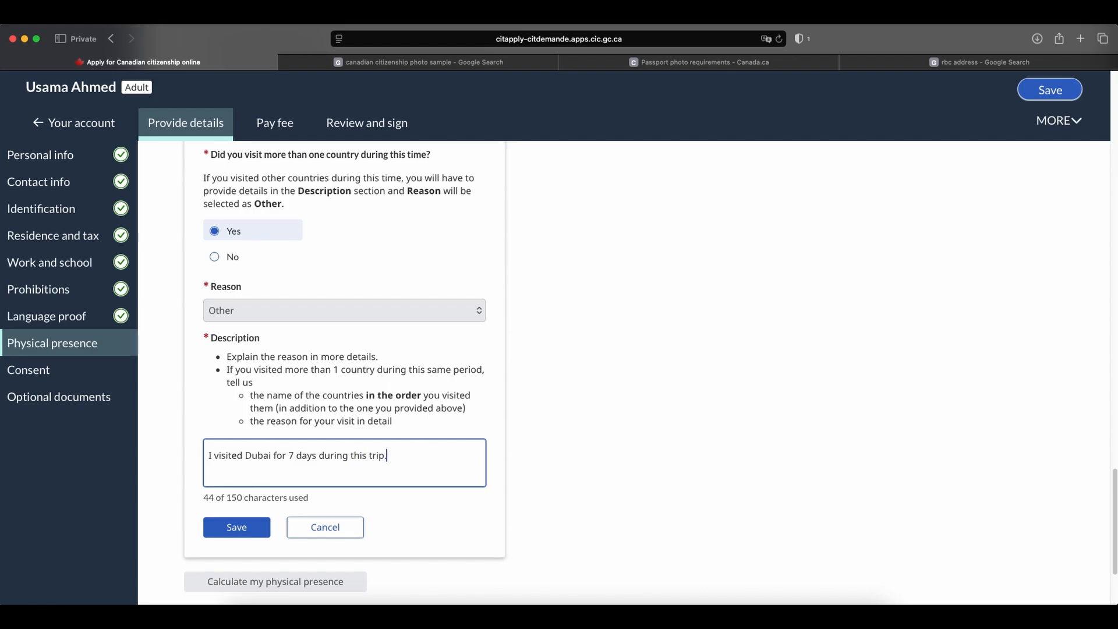
pyautogui.scroll(-2, 316, 435)
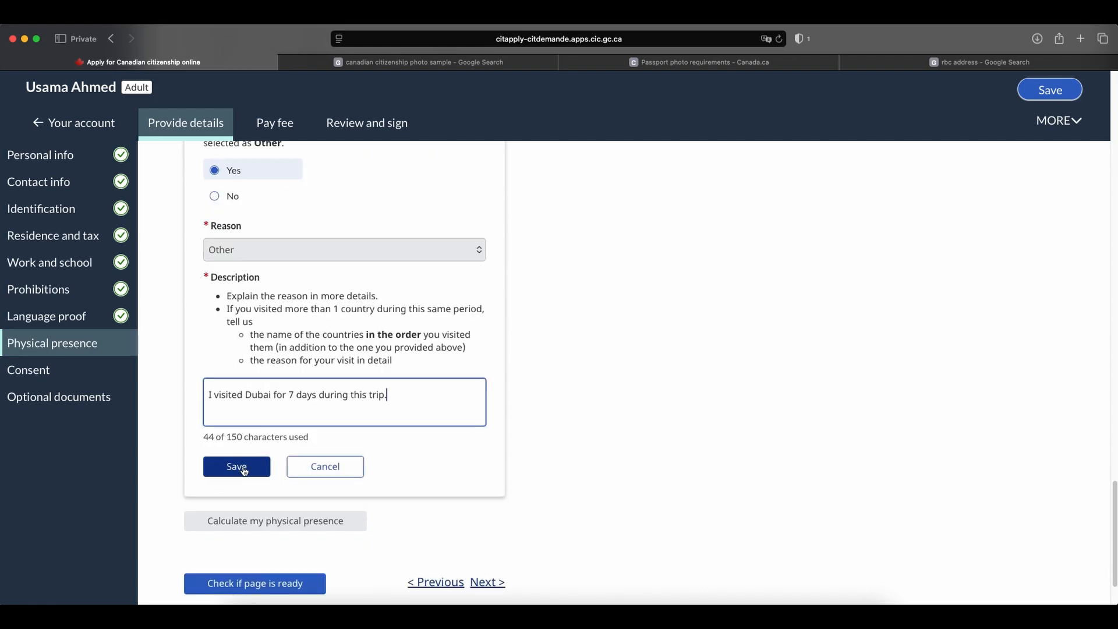
pyautogui.click(232, 466)
# Calculate the physical presence and review the eligibility result with its temporary and permanent resident credits.
pyautogui.scroll(-5, 408, 375)
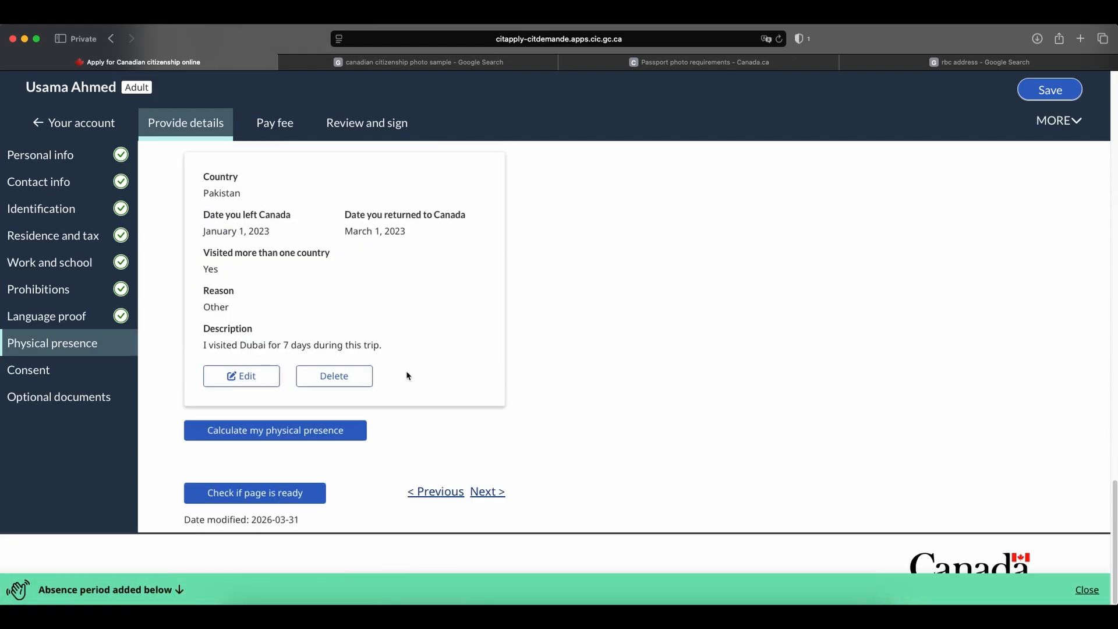
pyautogui.click(260, 434)
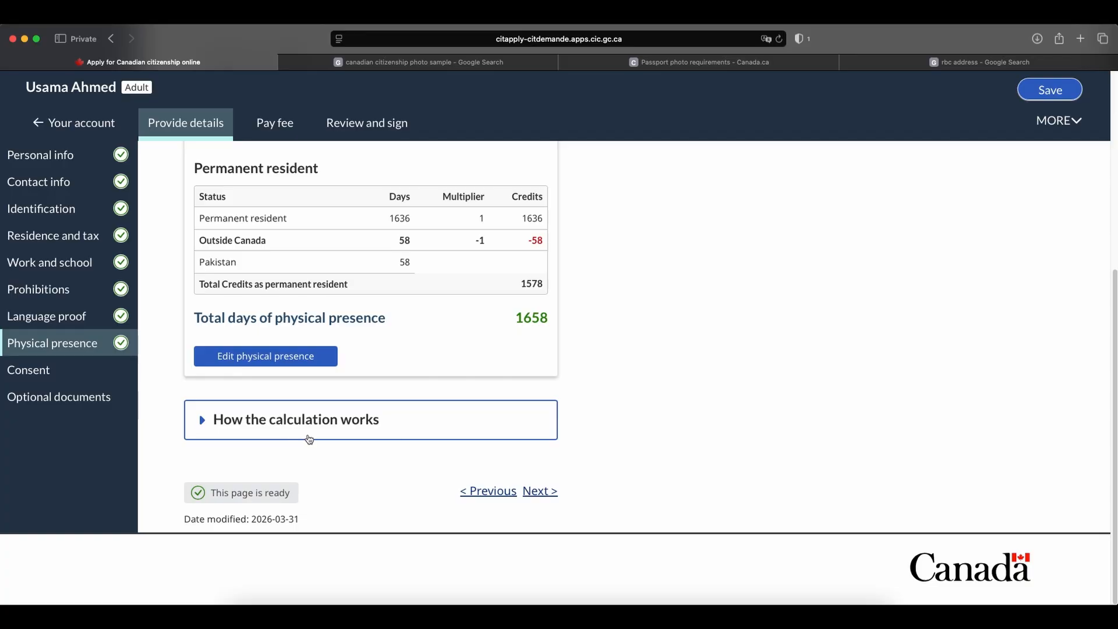
pyautogui.scroll(2, 489, 367)
pyautogui.scroll(10, 437, 432)
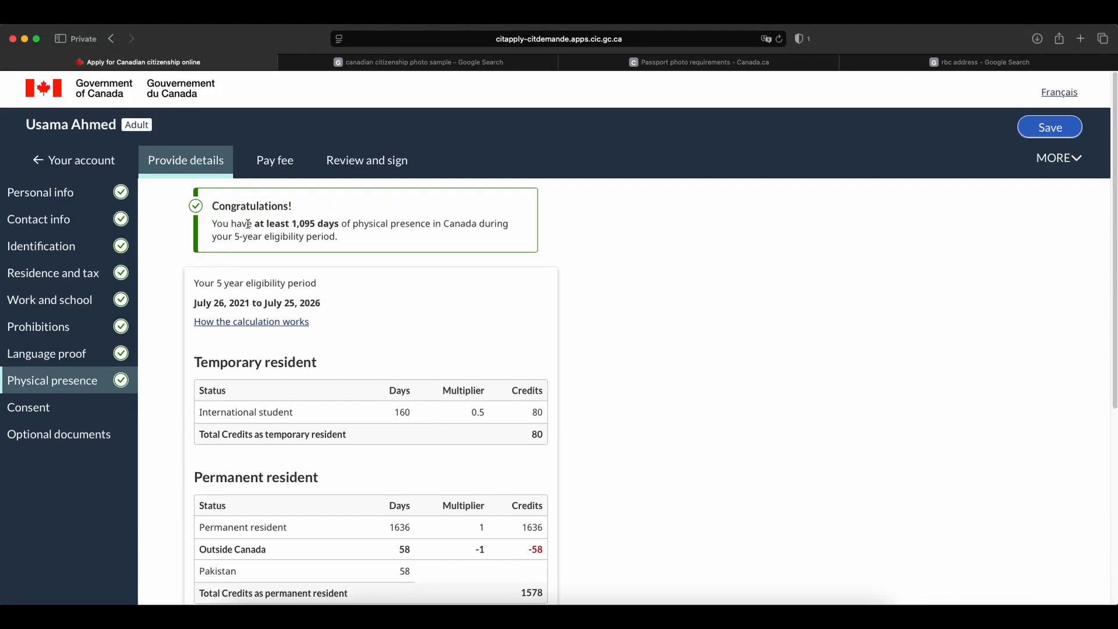
pyautogui.moveTo(295, 224); pyautogui.dragTo(476, 236)
pyautogui.click(476, 237)
pyautogui.scroll(-4, 627, 313)
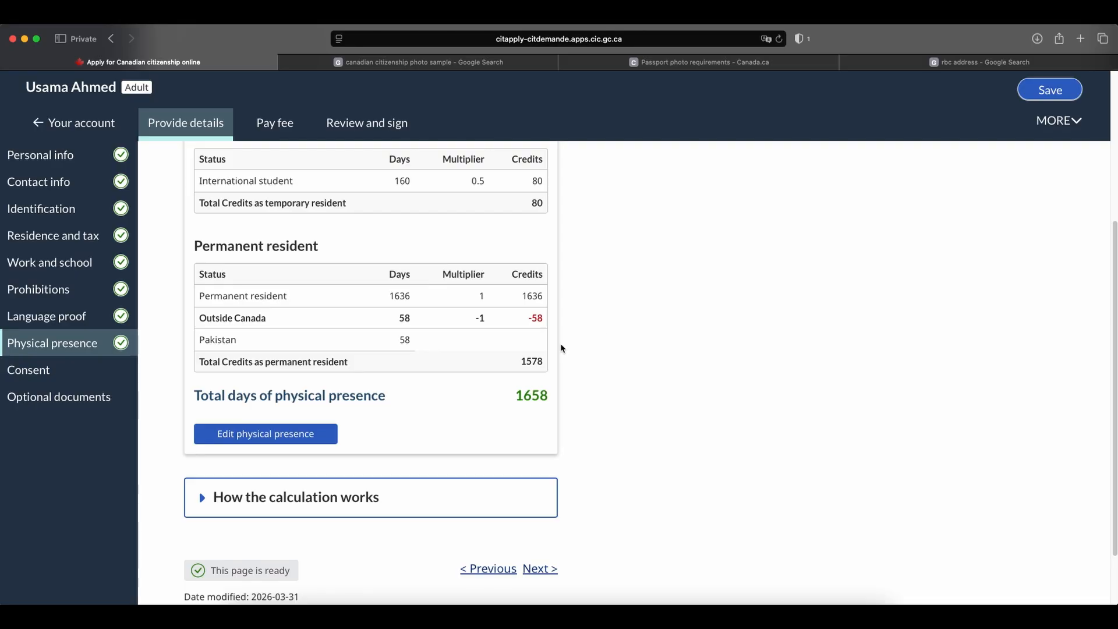
# Continue to the consent page and answer Yes to forwarding personal information to the Member of Parliament.
pyautogui.click(540, 569)
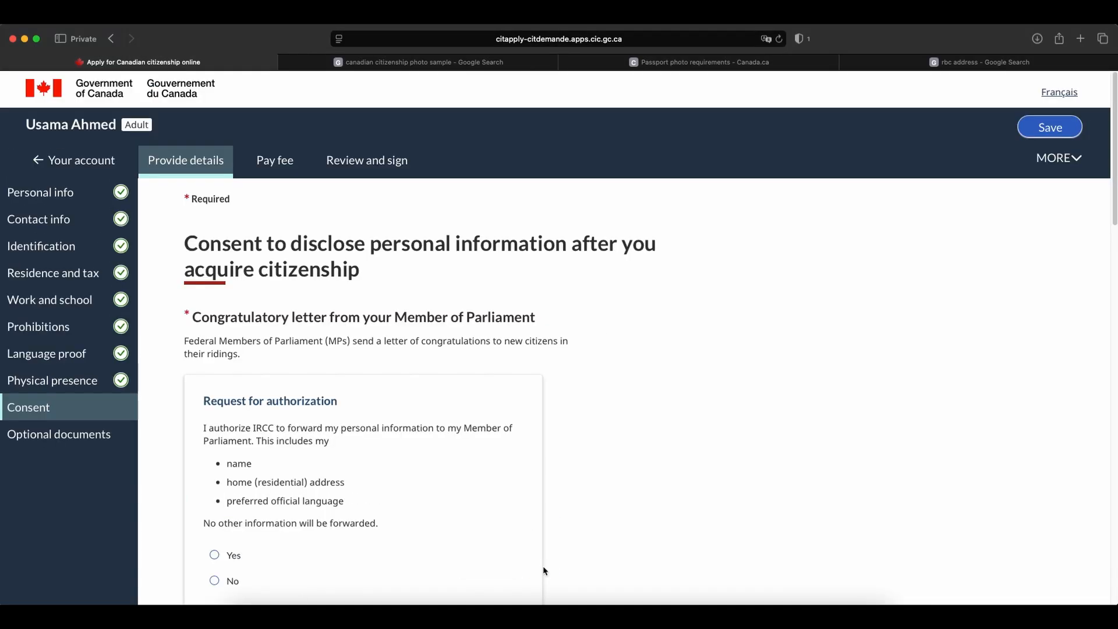
pyautogui.scroll(-1, 552, 384)
pyautogui.scroll(-1, 552, 384)
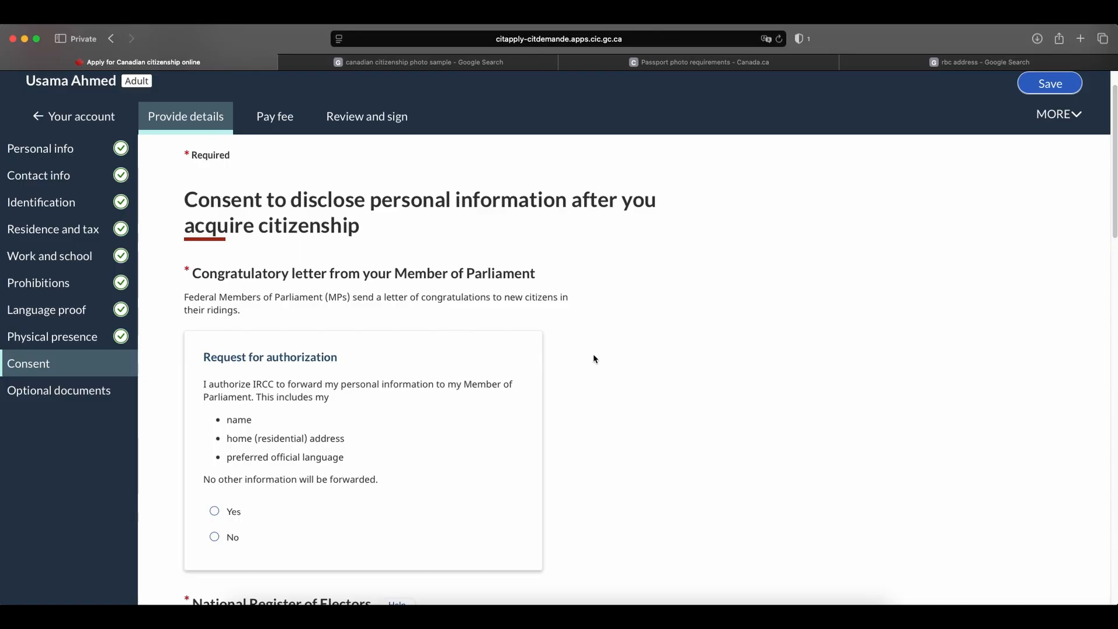
pyautogui.scroll(-1, 594, 358)
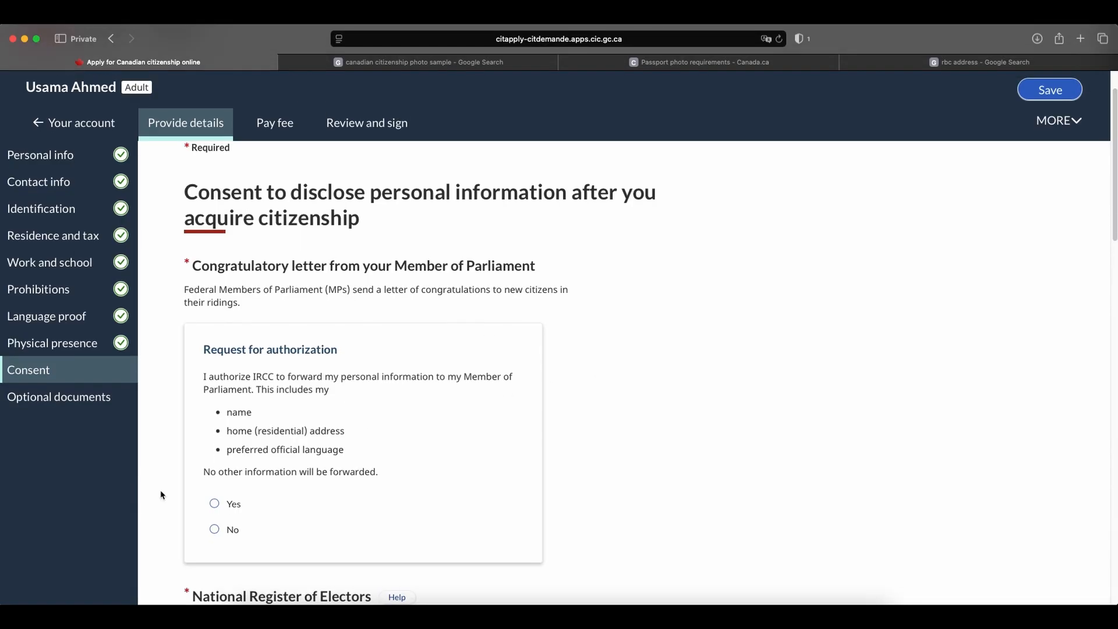
pyautogui.click(214, 504)
# Answer Yes to sharing information with Elections Canada for the National Register of Electors and review that section's conditions.
pyautogui.scroll(-5, 634, 435)
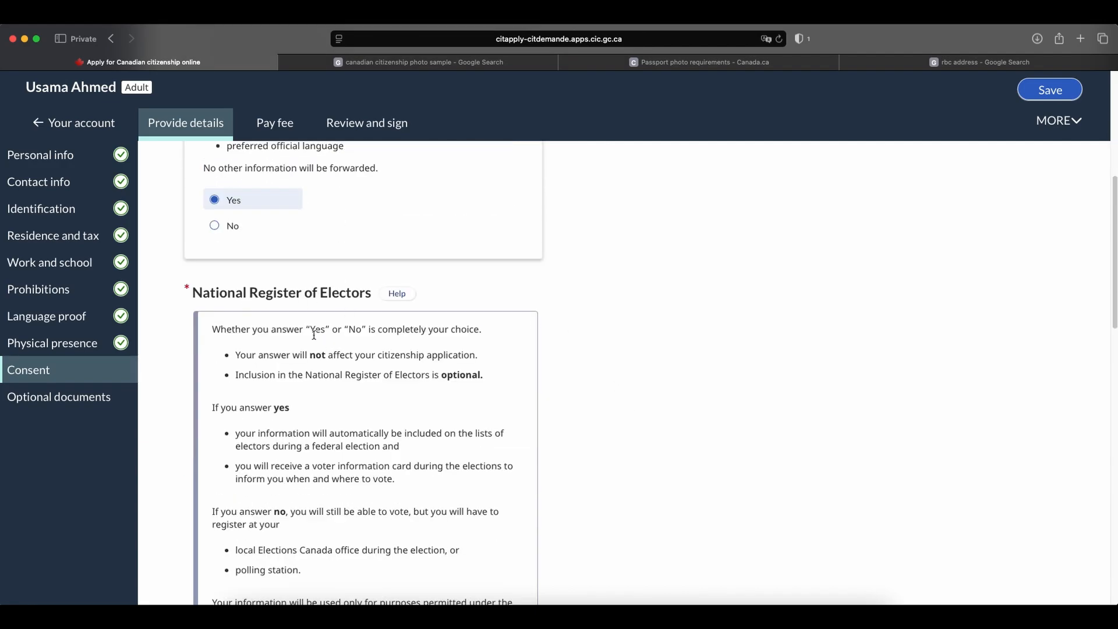
pyautogui.scroll(-6, 338, 345)
pyautogui.scroll(-7, 322, 327)
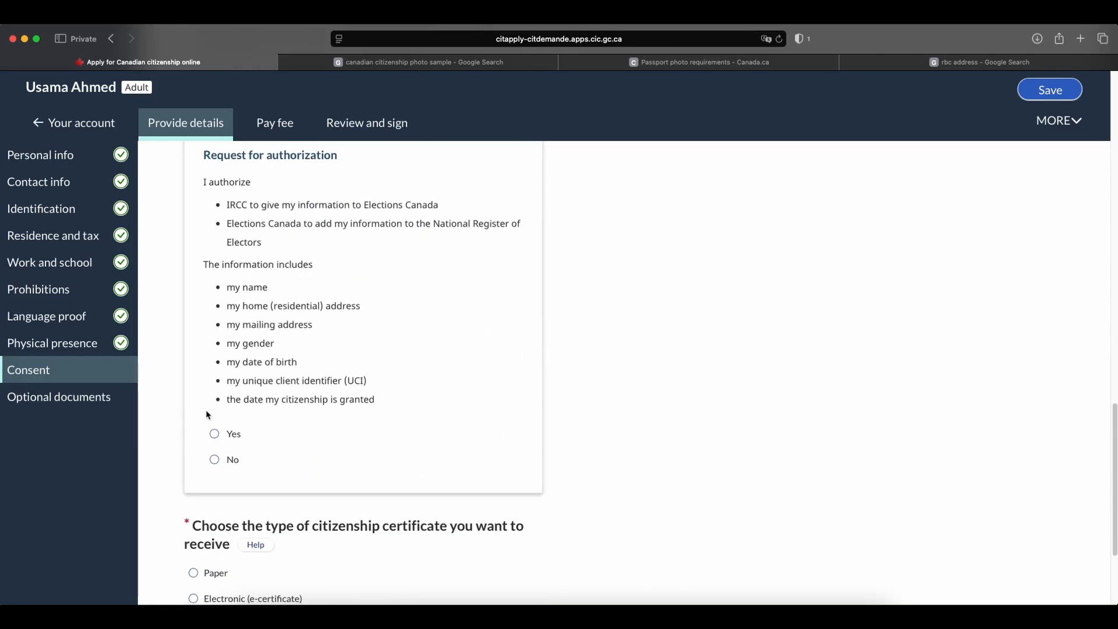
pyautogui.click(214, 434)
pyautogui.scroll(6, 393, 375)
pyautogui.scroll(6, 400, 376)
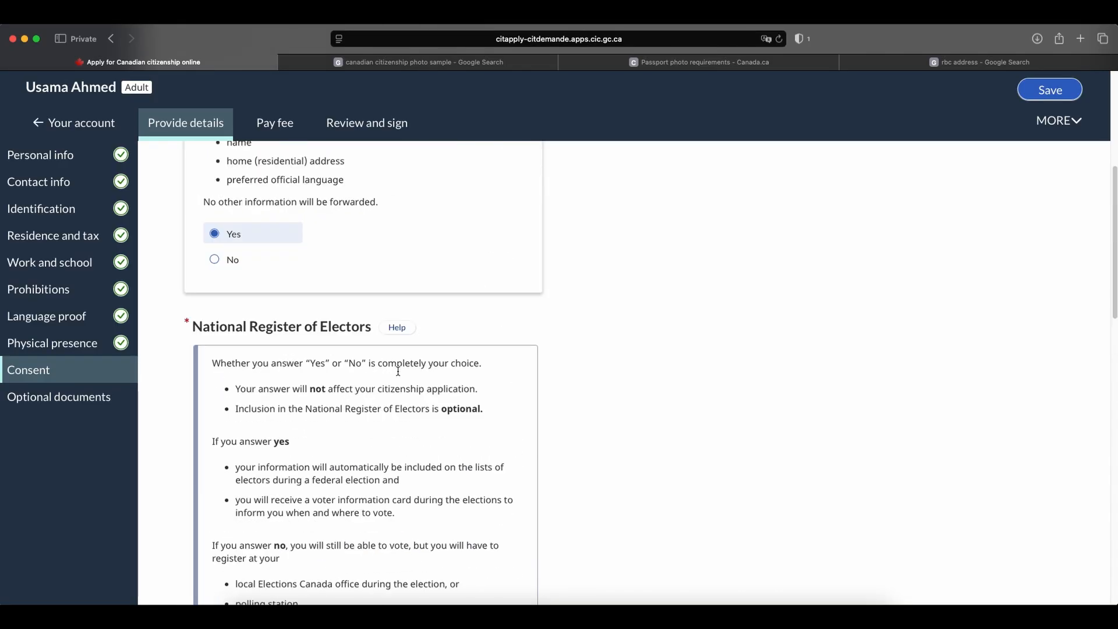
# Choose the electronic (e-certificate) citizenship certificate and continue to the optional documents page.
pyautogui.scroll(-15, 419, 364)
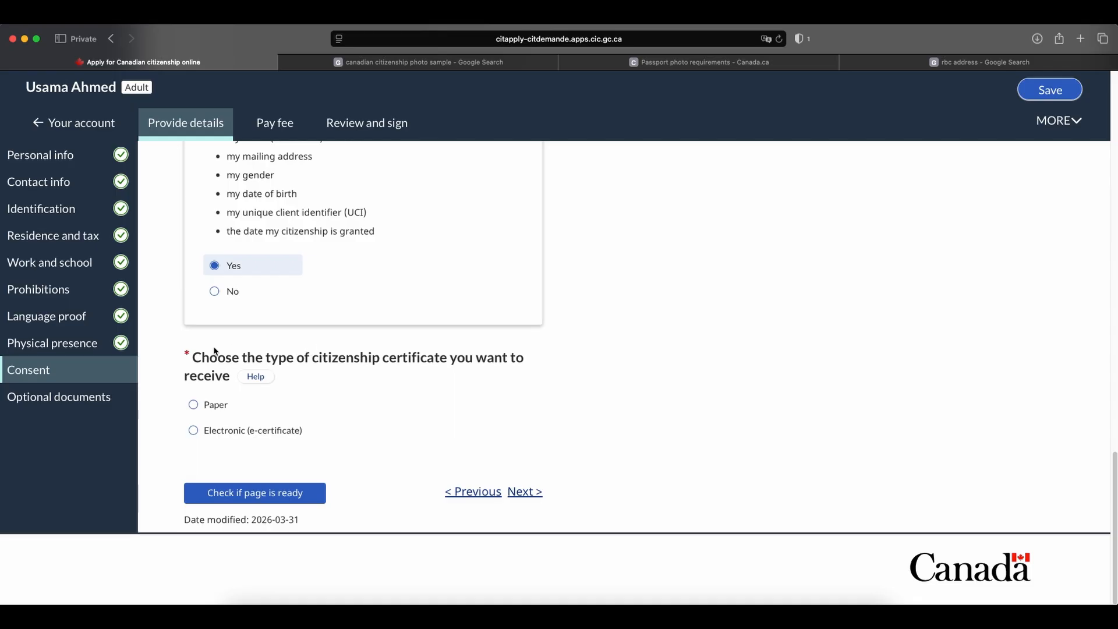
pyautogui.click(193, 430)
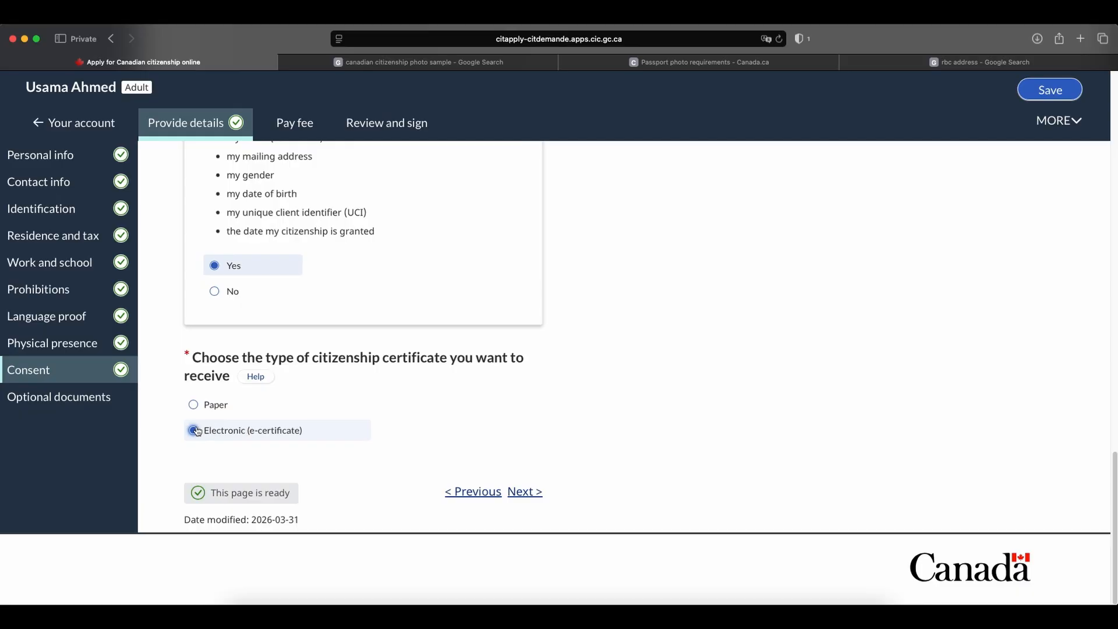
pyautogui.click(526, 494)
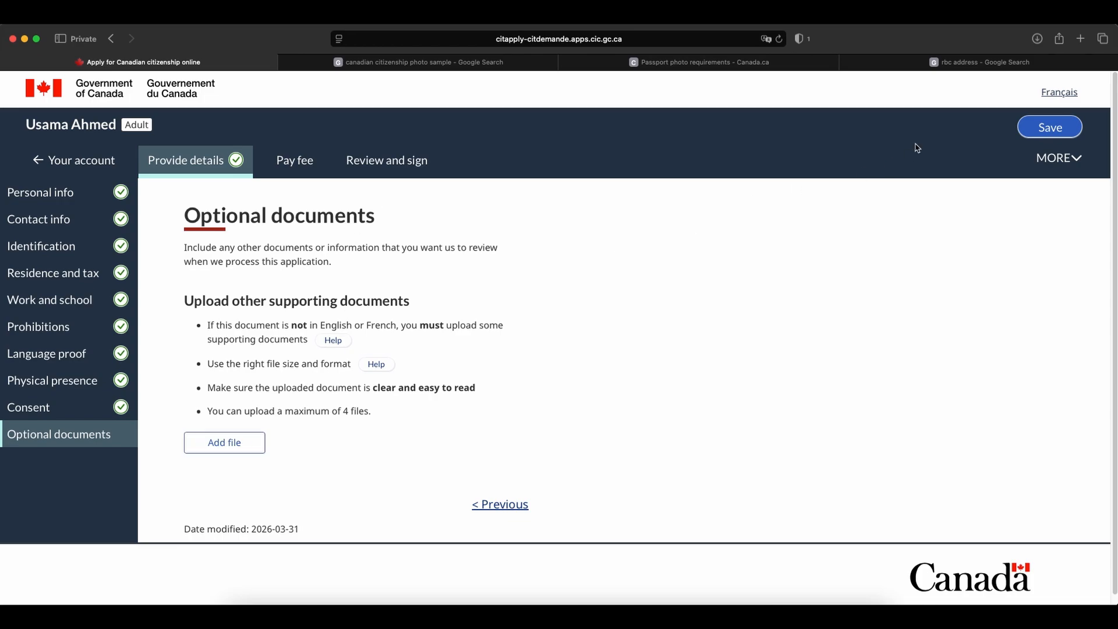
# Save the application and open the online application fee payment page from the fee section.
pyautogui.click(1054, 132)
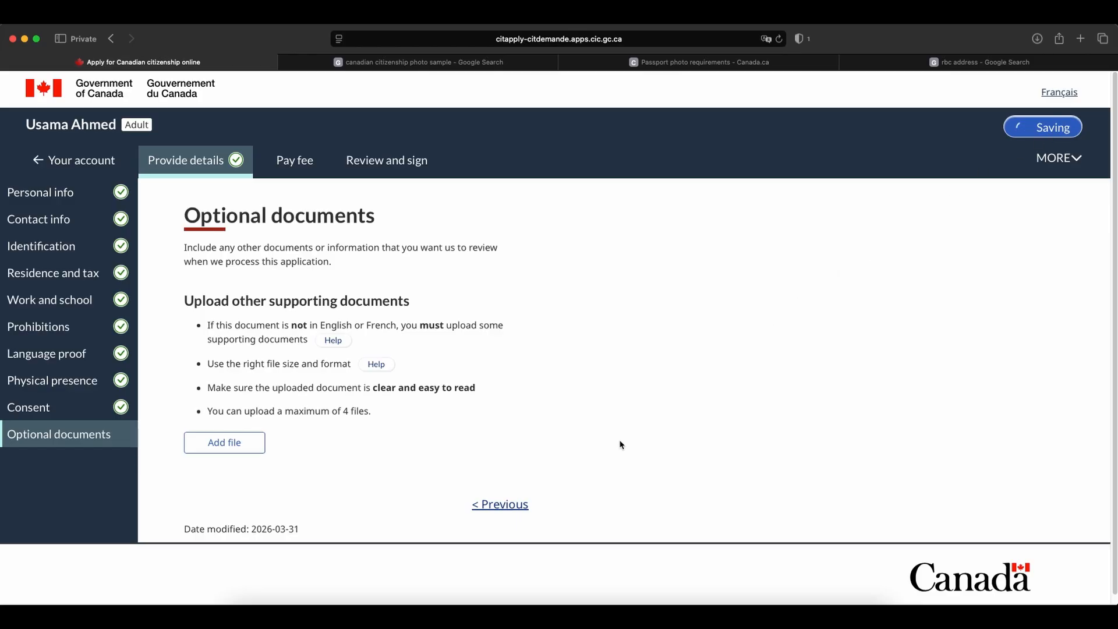
pyautogui.click(291, 162)
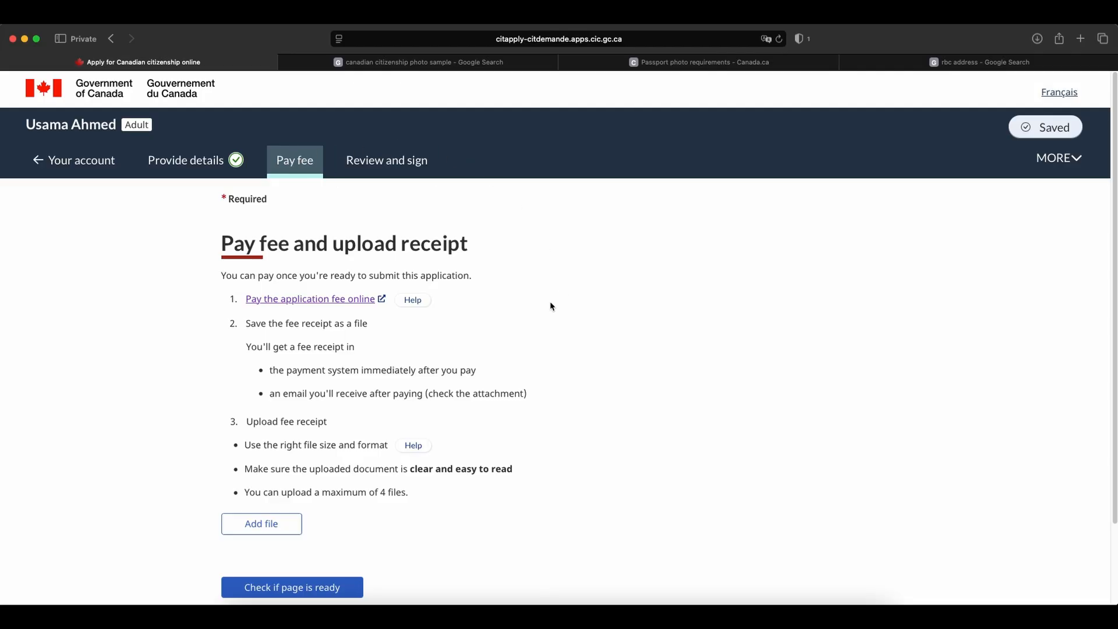
pyautogui.scroll(-1, 557, 298)
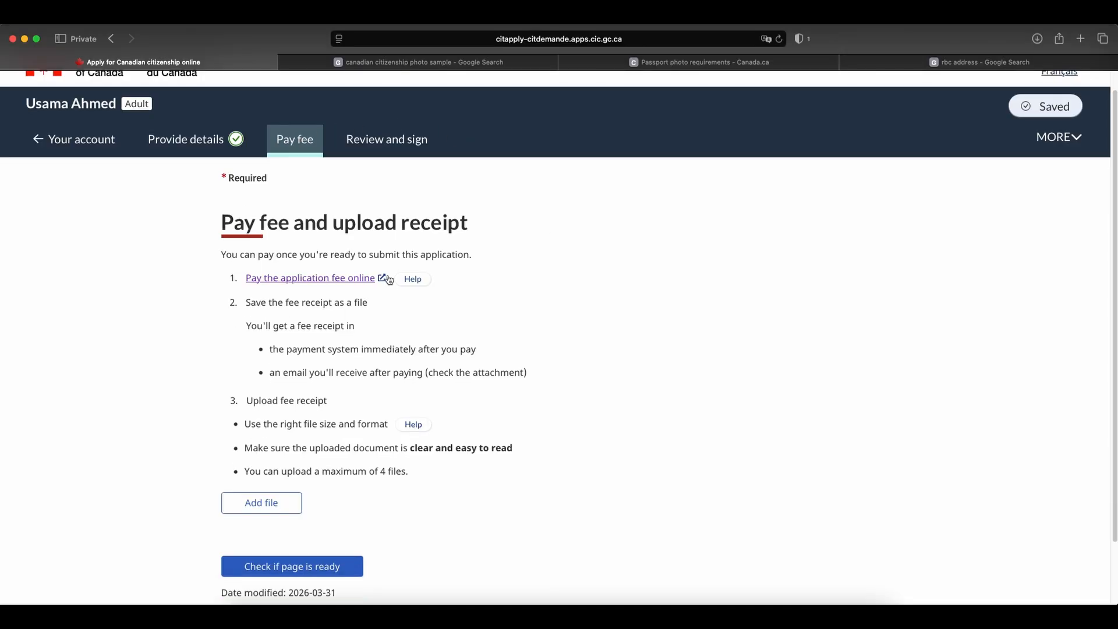
pyautogui.click(281, 278)
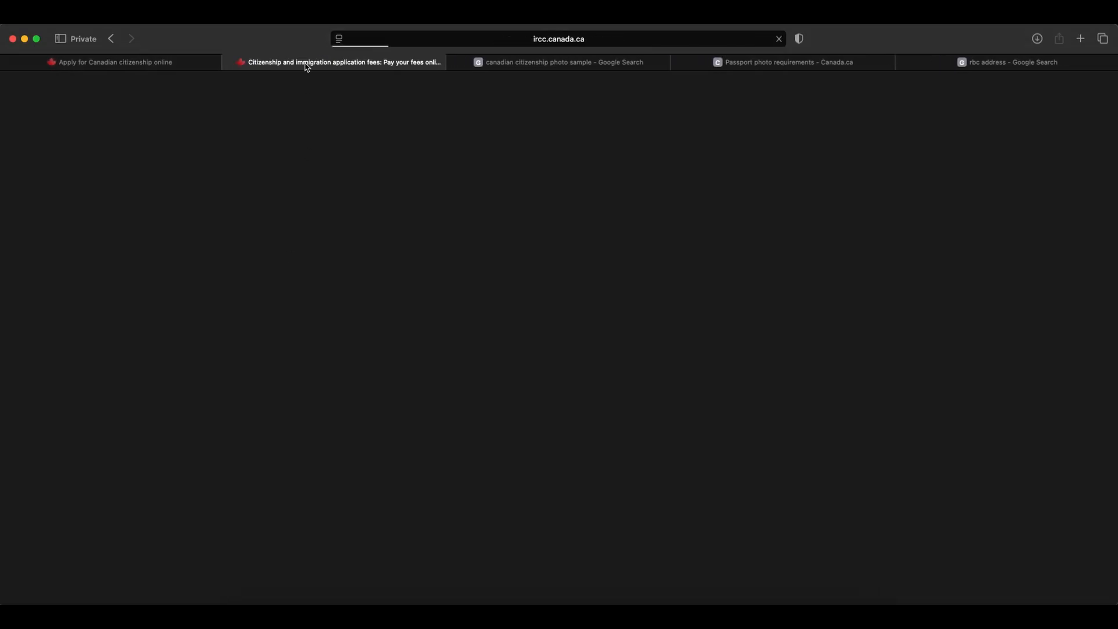
# Select Citizenship as the application type for the fee payment and continue to the fee list.
pyautogui.scroll(-8, 241, 320)
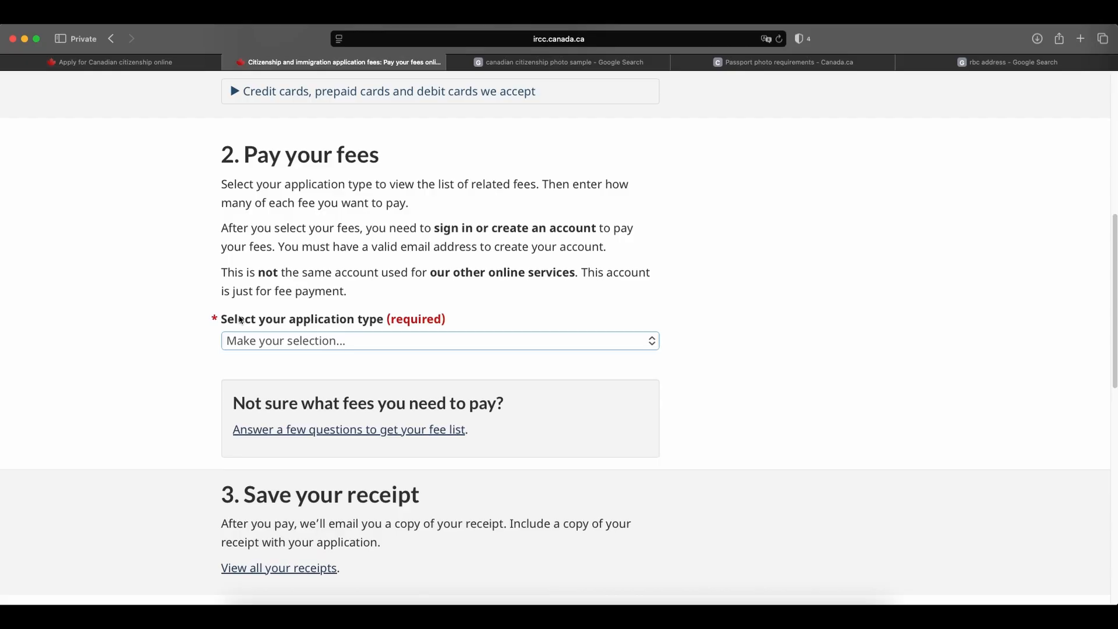
pyautogui.click(341, 343)
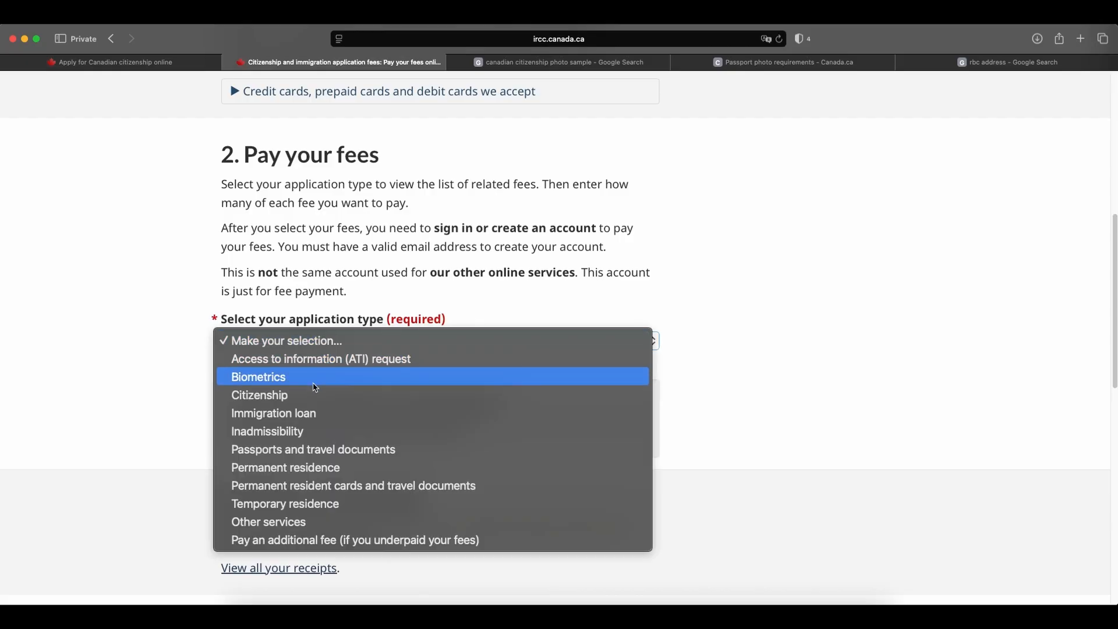
pyautogui.click(290, 396)
pyautogui.click(251, 417)
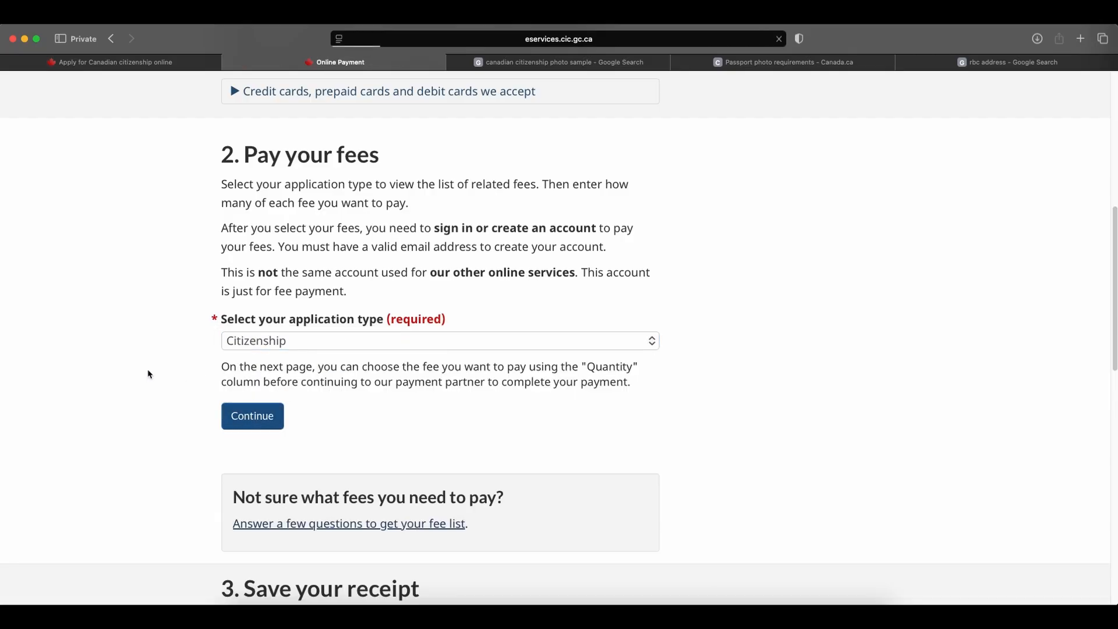
# Set the quantity of the Adult (18 and over) citizenship fee to 1 and submit it to reach the fee summary.
pyautogui.scroll(-3, 486, 307)
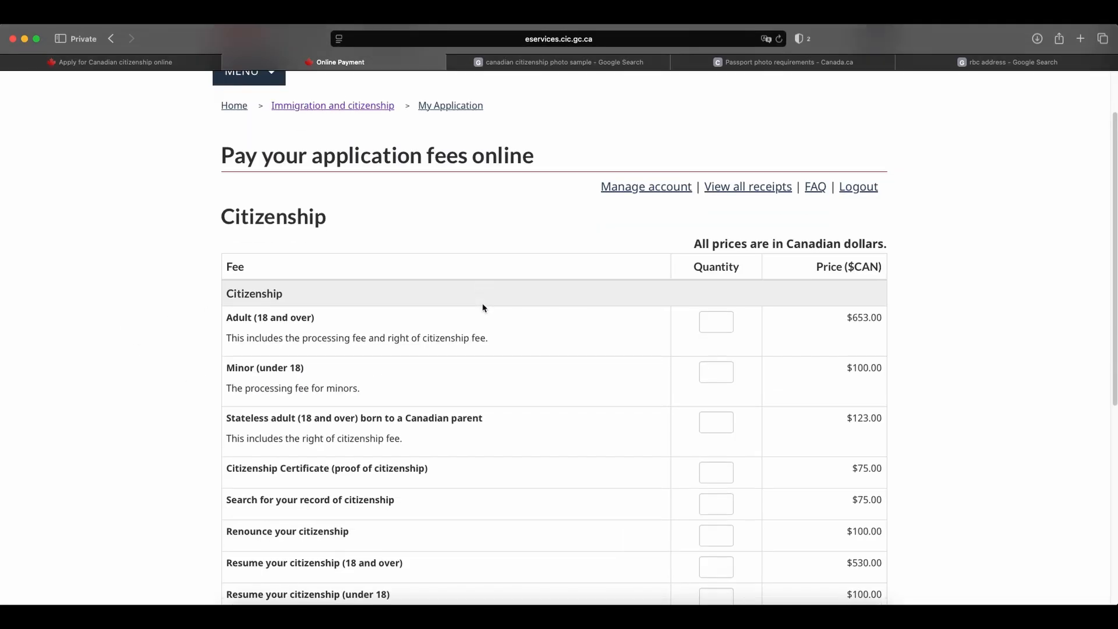
pyautogui.moveTo(228, 317); pyautogui.dragTo(327, 318)
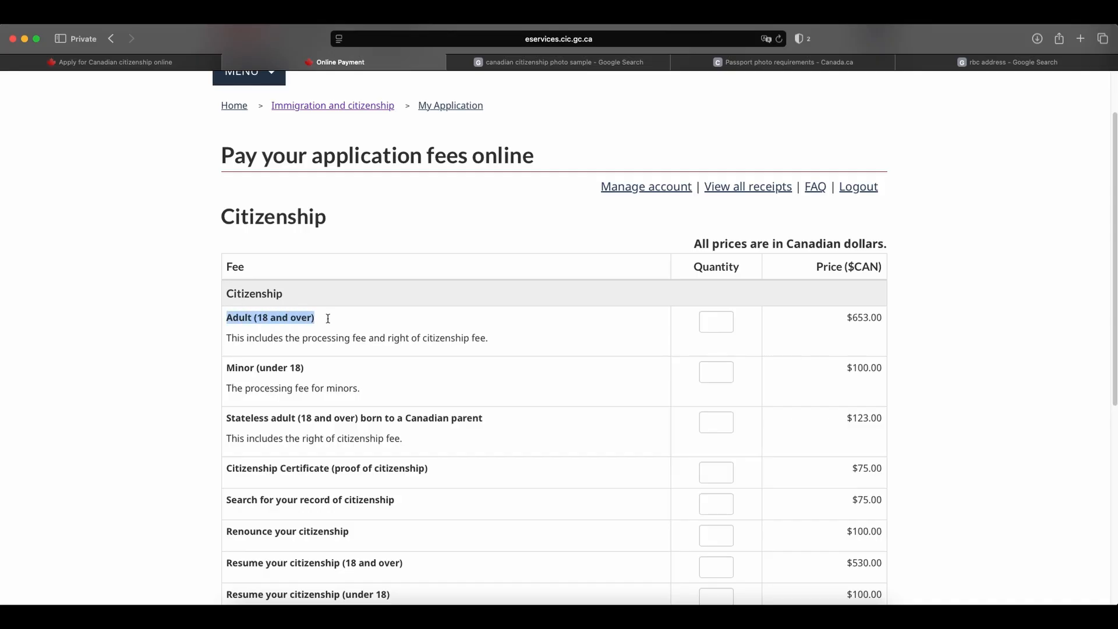
pyautogui.click(327, 318)
pyautogui.click(725, 322)
pyautogui.write('1')
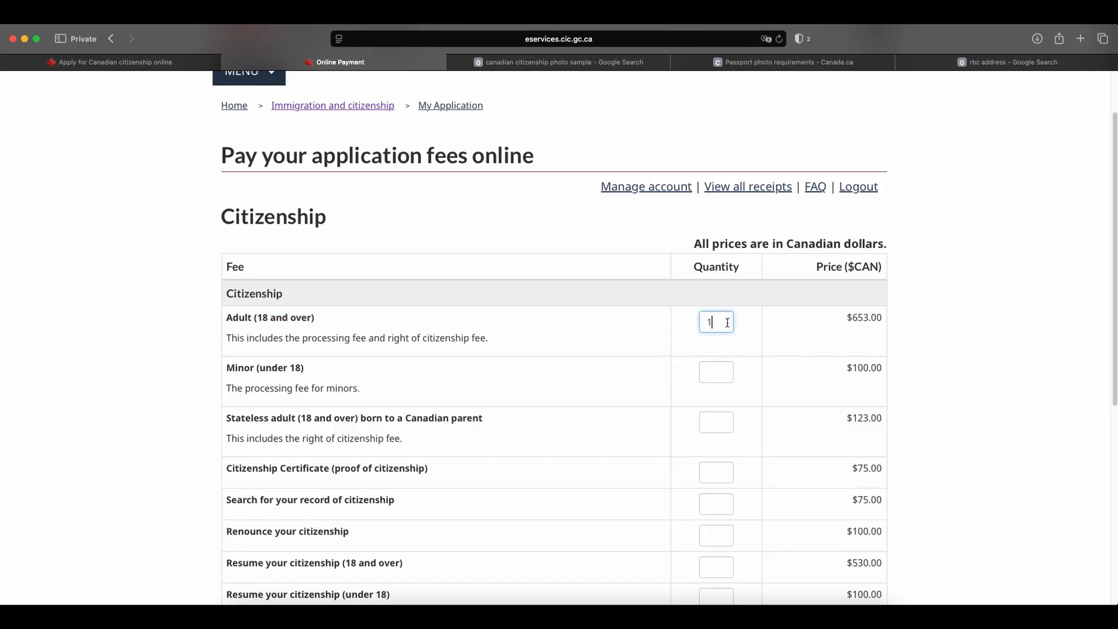
pyautogui.click(952, 331)
pyautogui.scroll(-3, 952, 331)
pyautogui.scroll(-3, 951, 329)
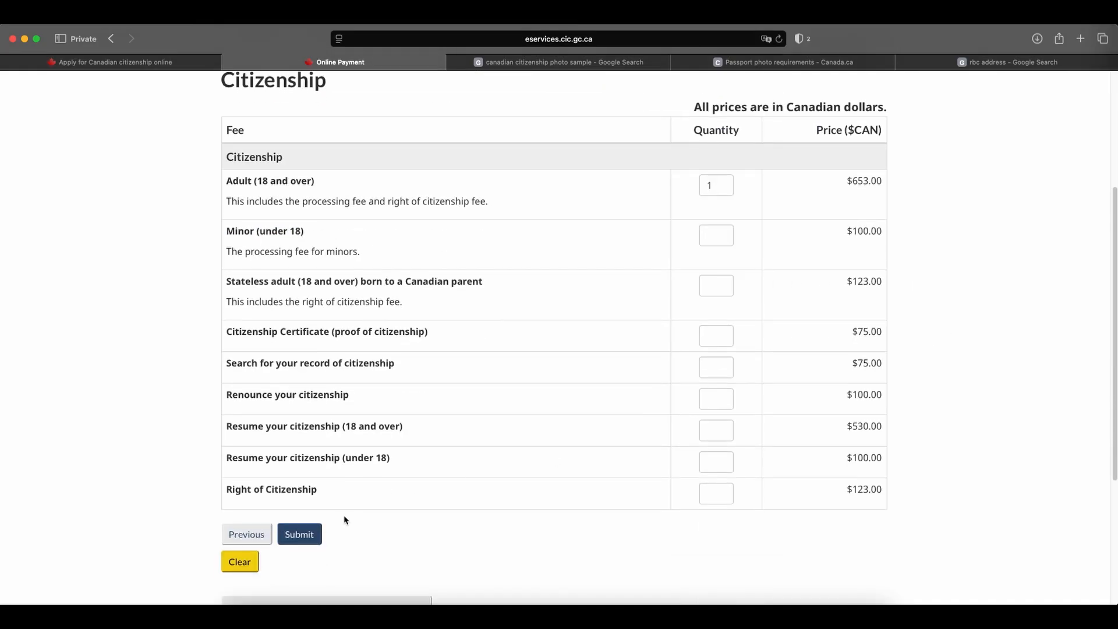
pyautogui.click(316, 534)
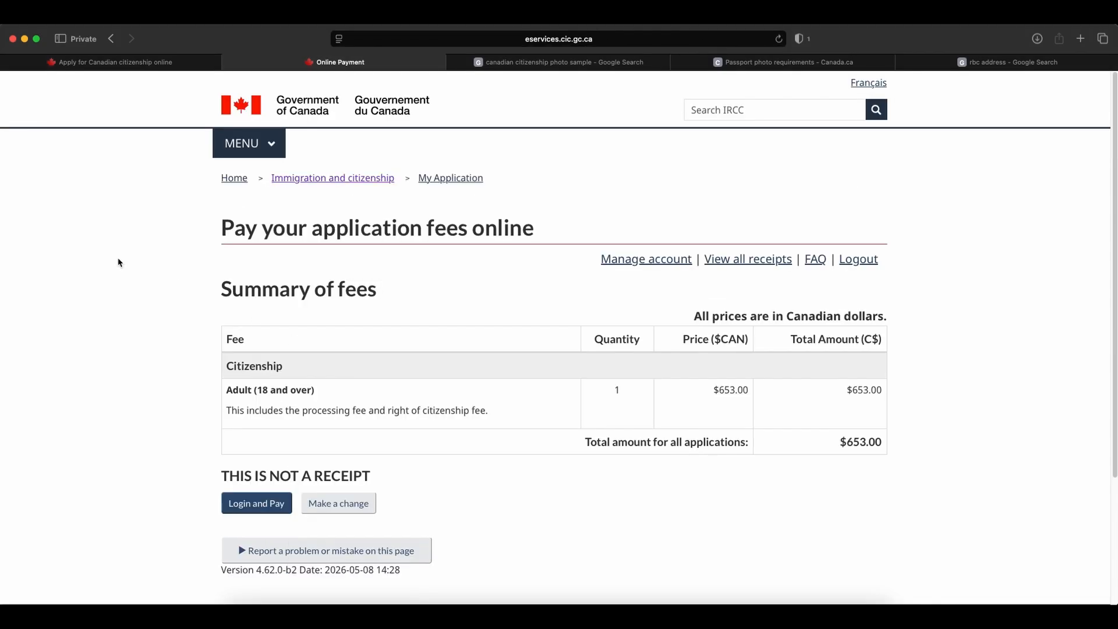
pyautogui.scroll(-1, 150, 398)
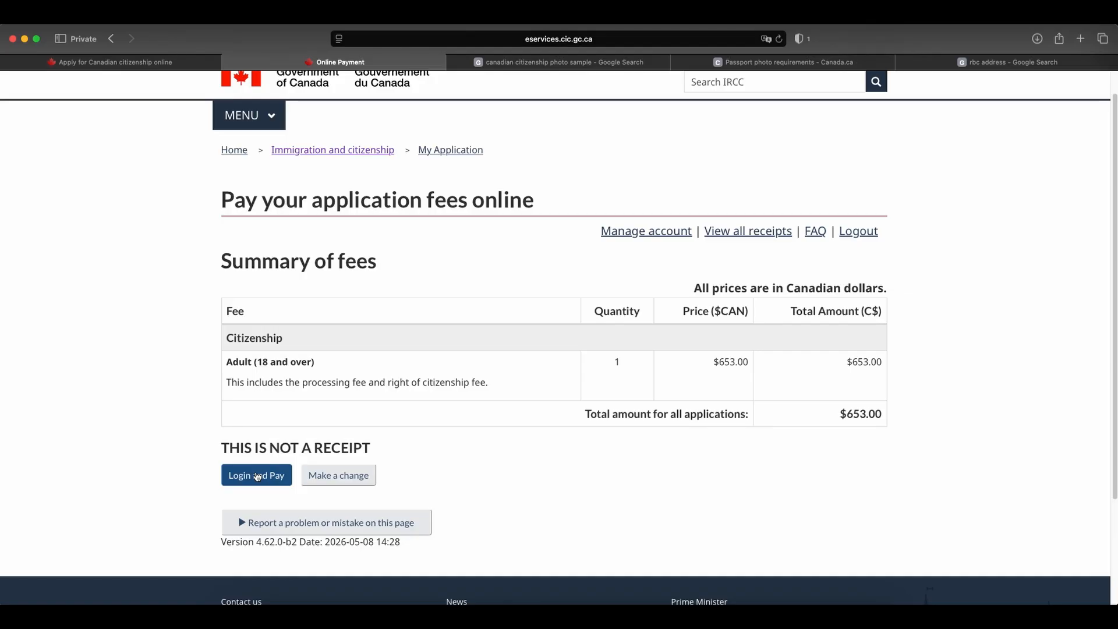
# Return to the citizenship application and examine the readiness of each section on the review page before submission.
pyautogui.click(116, 62)
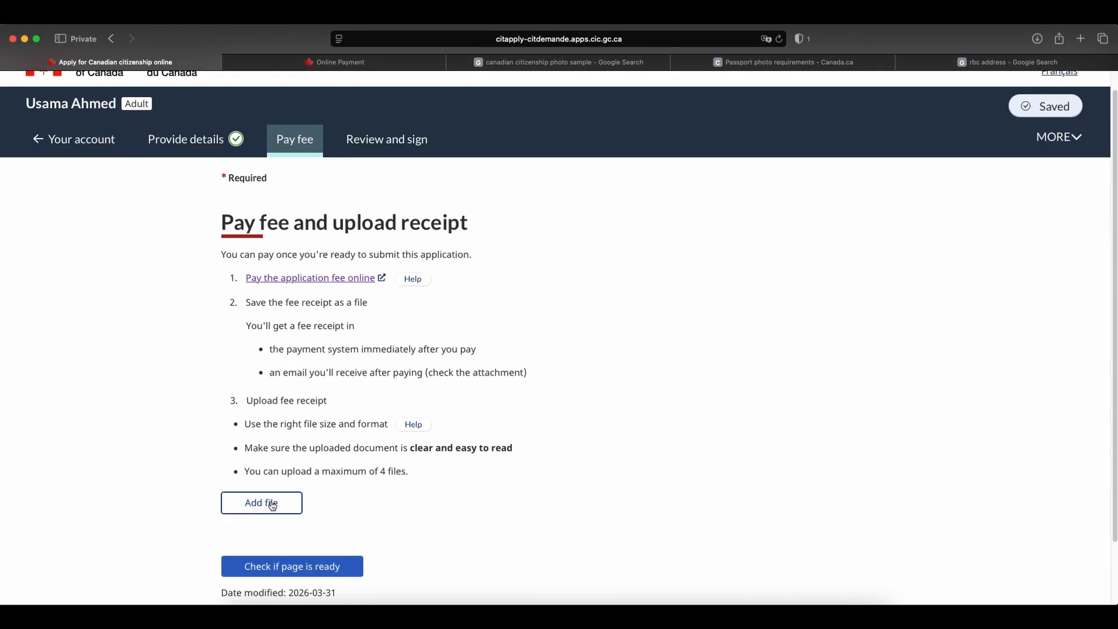
pyautogui.click(387, 148)
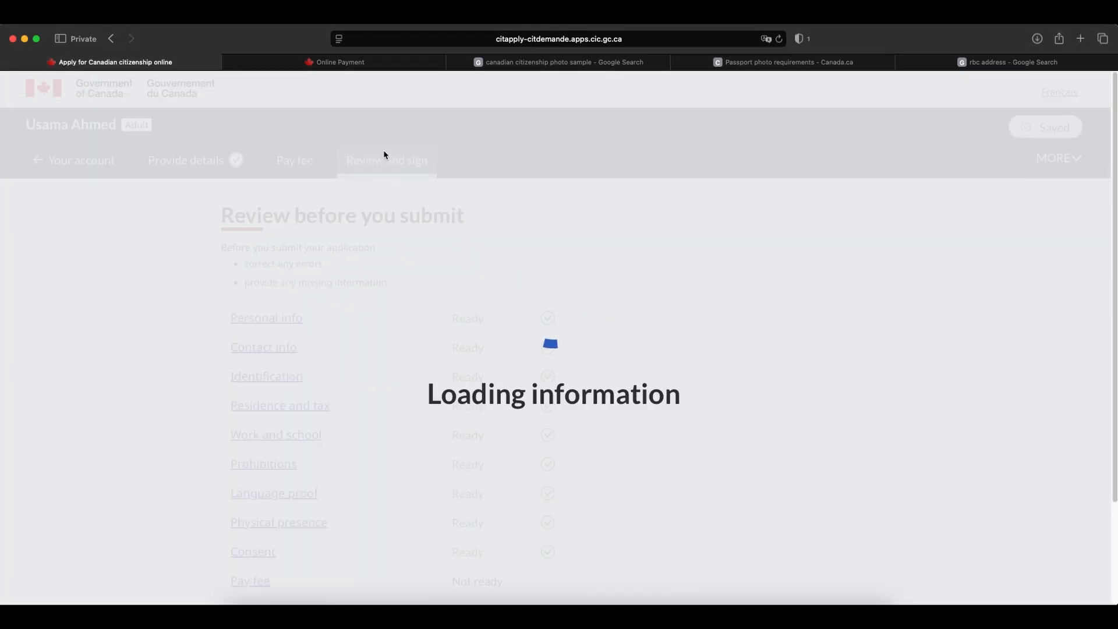
pyautogui.scroll(-4, 412, 314)
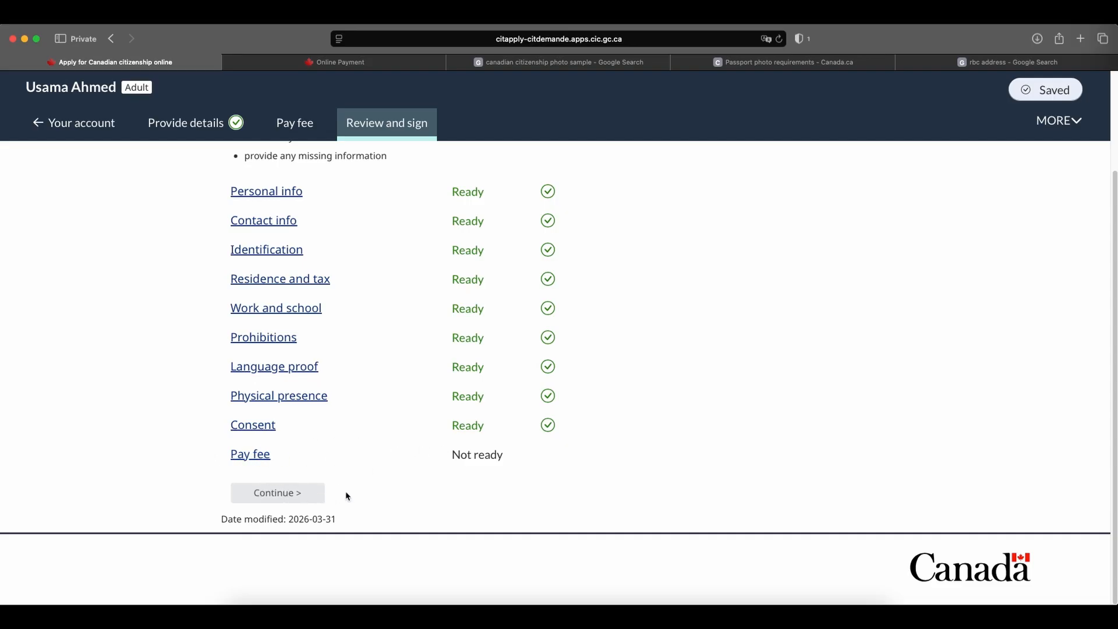
pyautogui.scroll(1, 399, 340)
pyautogui.scroll(4, 400, 341)
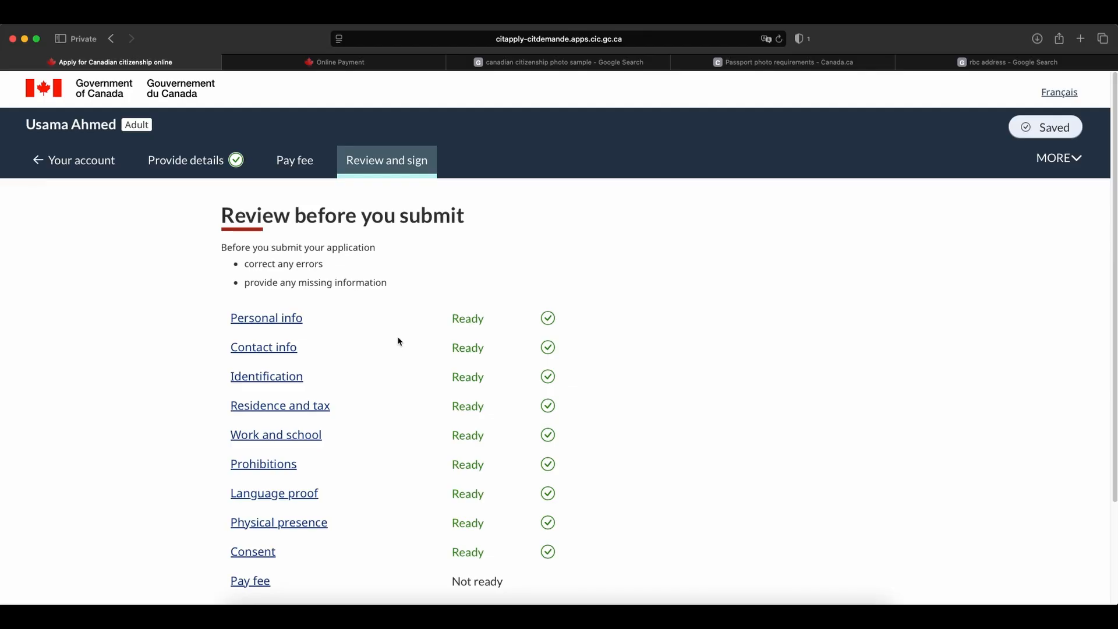
pyautogui.scroll(-5, 399, 341)
pyautogui.scroll(4, 397, 339)
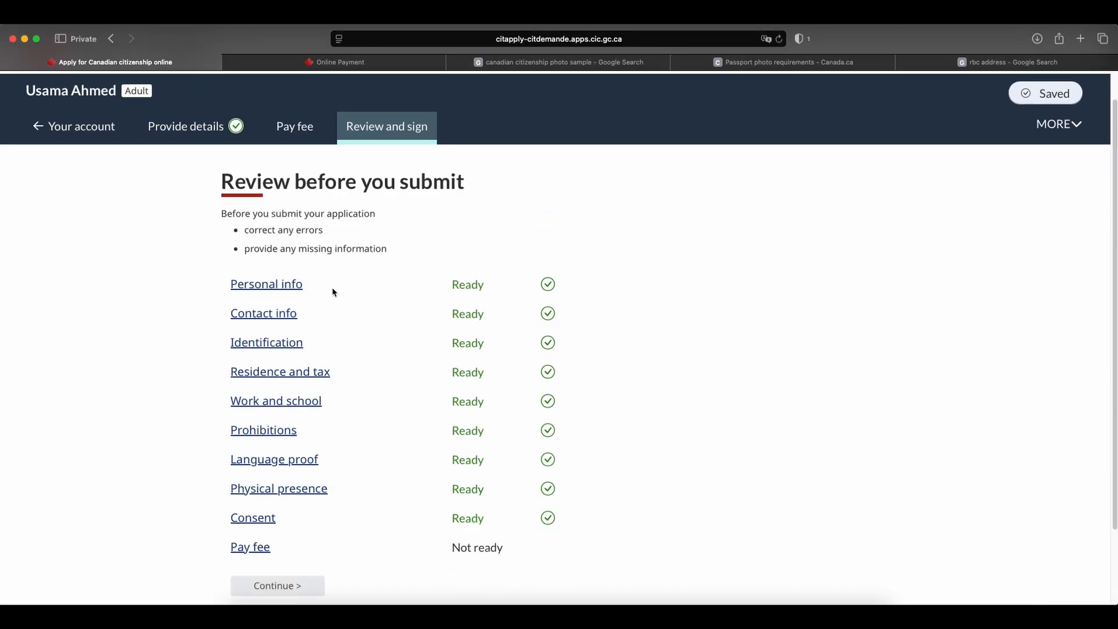
# Reopen the application's Personal info details from the review page.
pyautogui.click(191, 131)
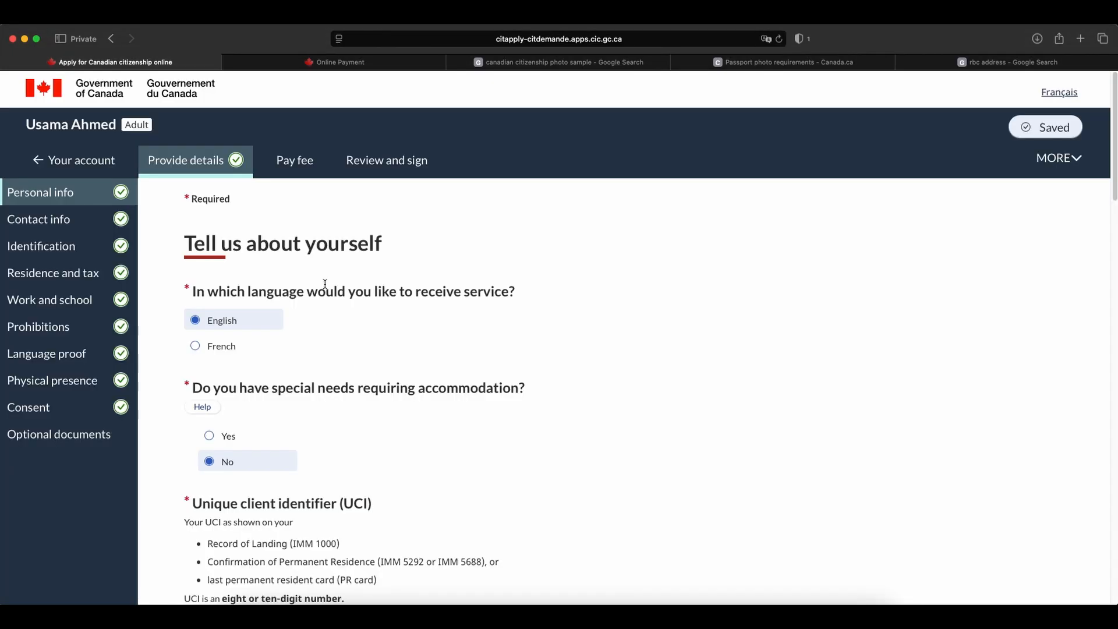